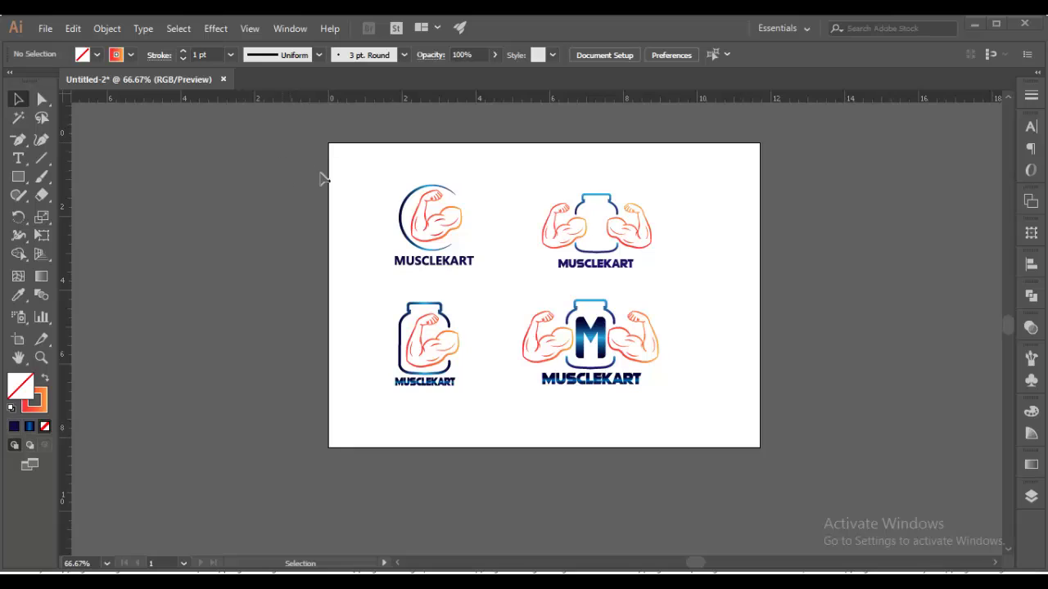
Zoom in on the four logos, select them all, then check the lower-left jar outline.
key("ctrl+plus")
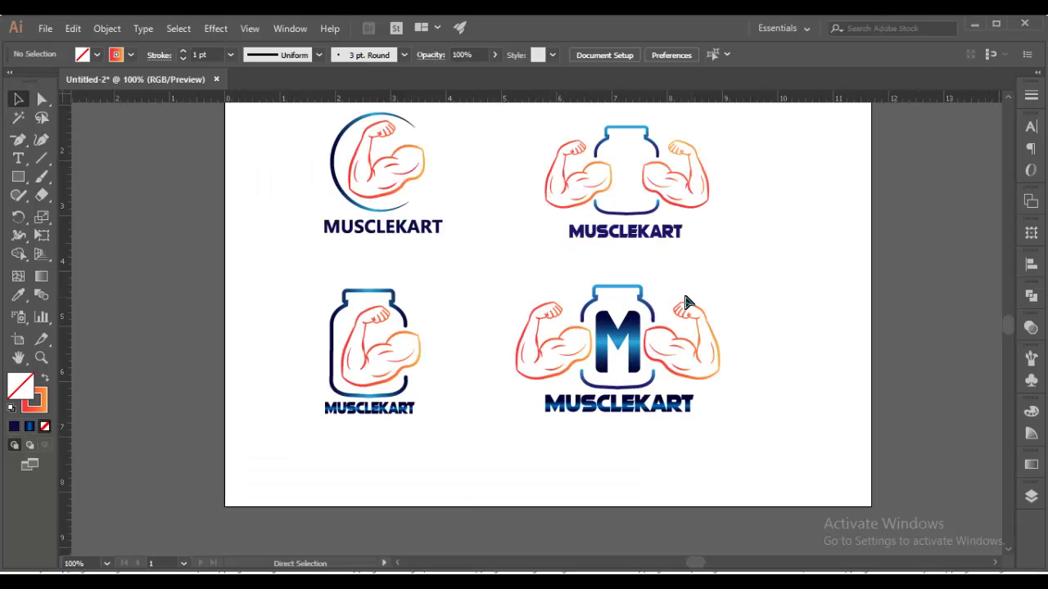
key("space")
left_click_drag(497, 275, 492, 284)
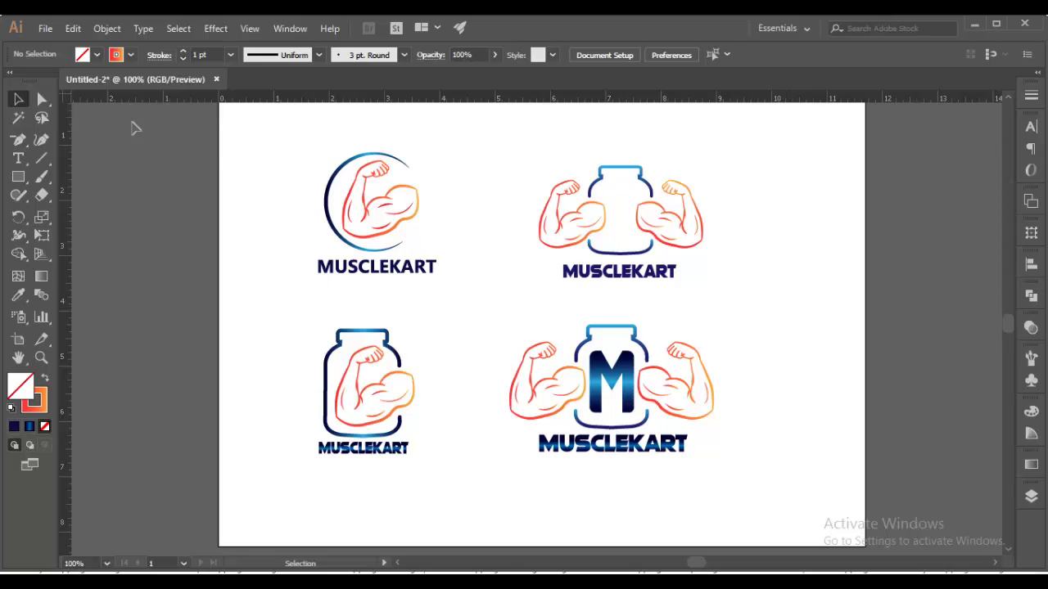
key("ctrl+a")
left_click(362, 481)
left_click(326, 380)
left_click(301, 393)
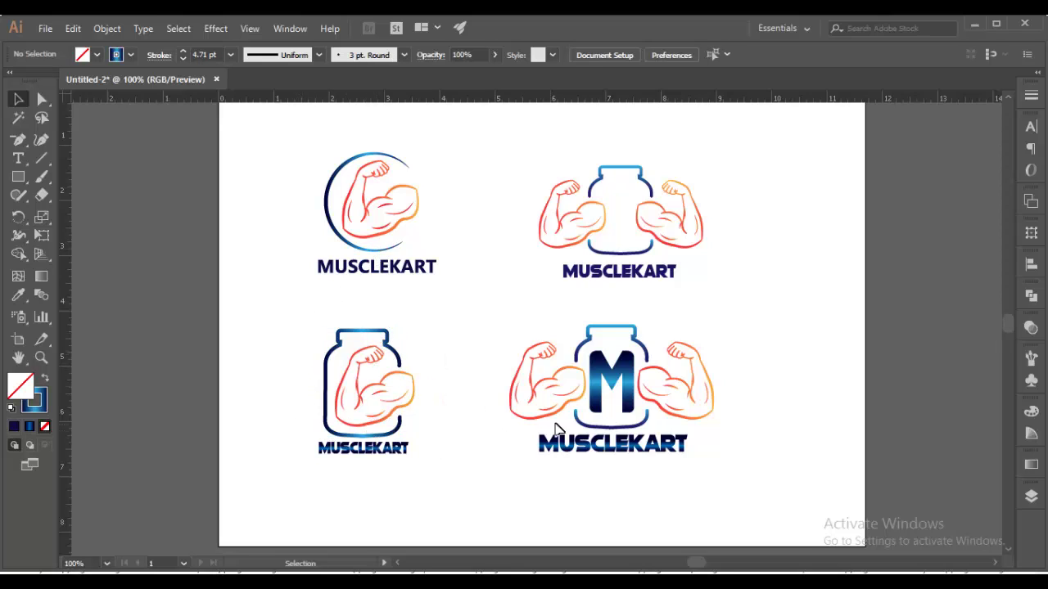
Select and deselect the top-left, top-right and bottom-right logos individually.
left_click(581, 277)
left_click(402, 270)
left_click(254, 217)
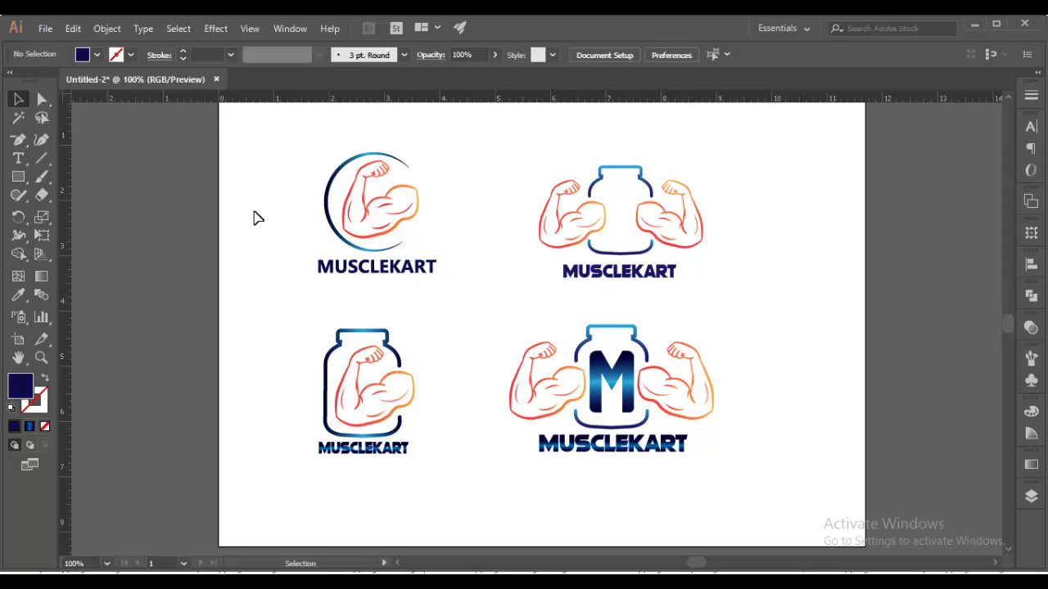
left_click_drag(379, 274, 491, 299)
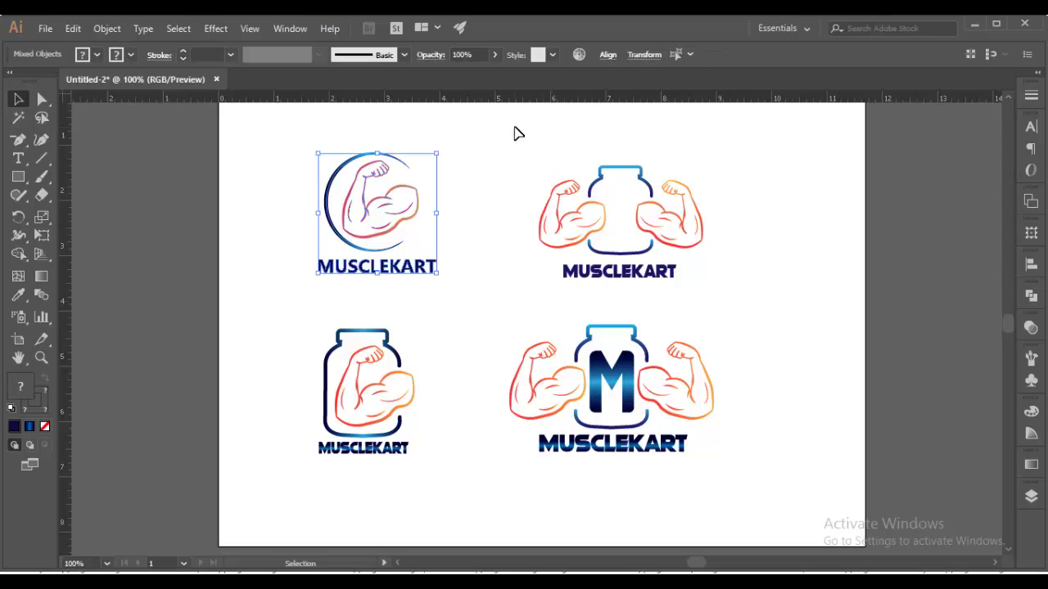
mouse_move(517, 132)
left_mouse_down()
mouse_move(717, 308)
mouse_move(479, 483)
left_mouse_up()
left_click(735, 325)
left_click(475, 360)
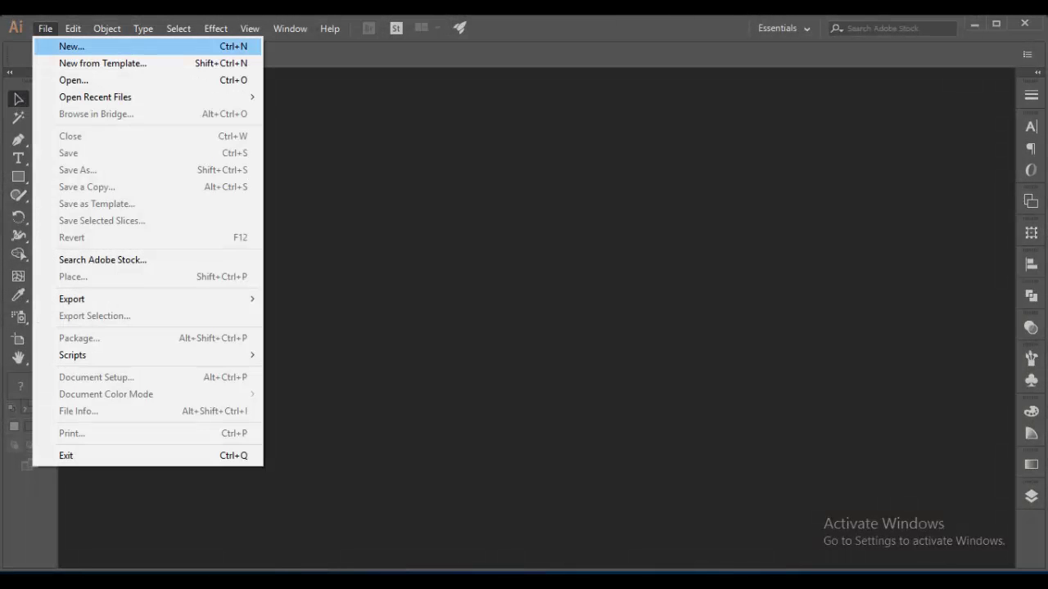
Create a new A4 document in inches with Medium (150 ppi) raster effects.
key("Return")
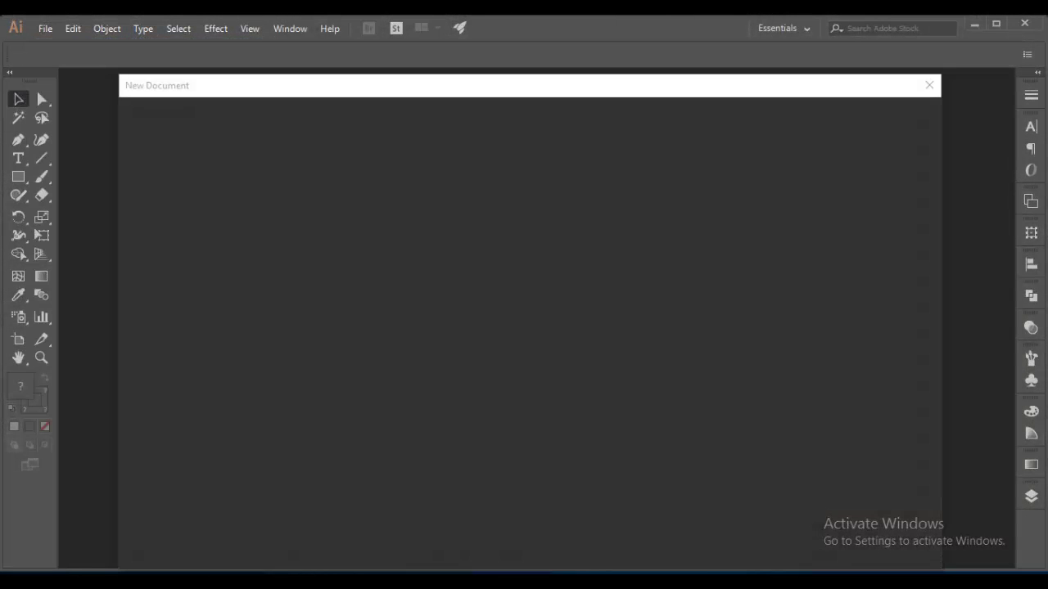
left_click(783, 115)
left_click(340, 360)
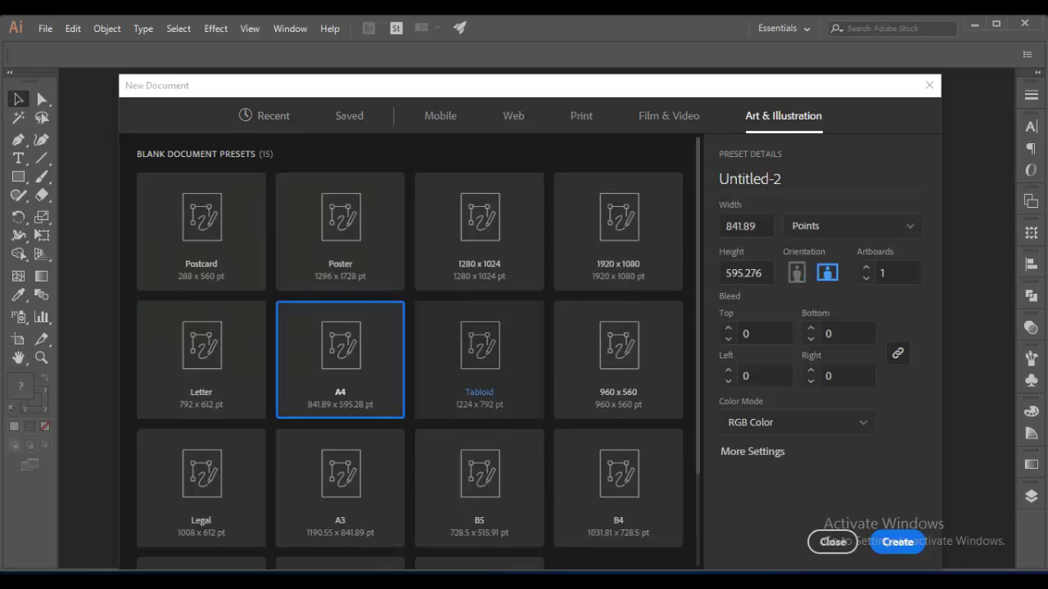
left_click(851, 226)
left_click(806, 304)
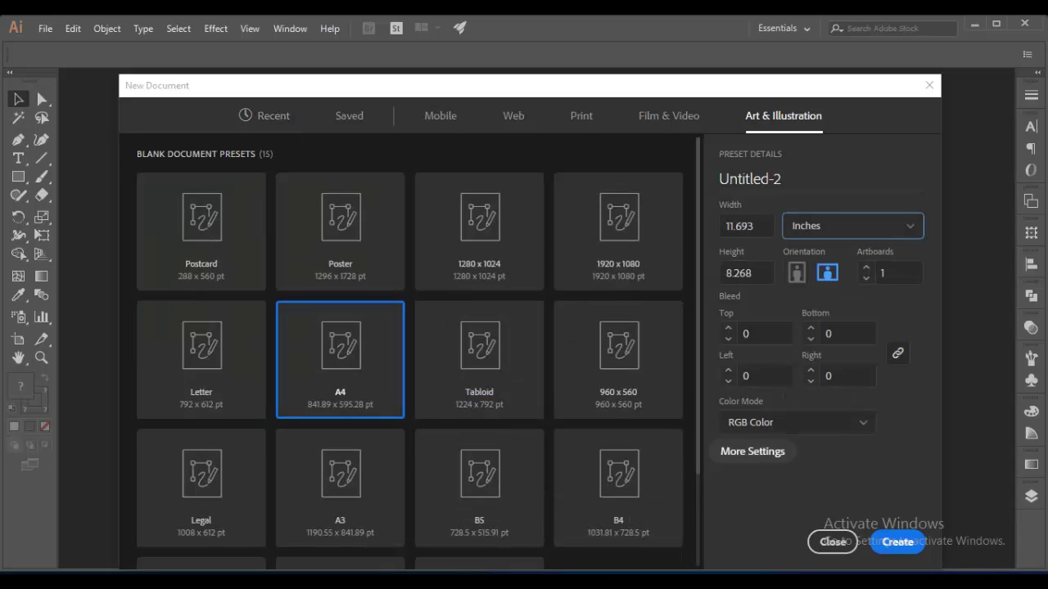
left_click(753, 451)
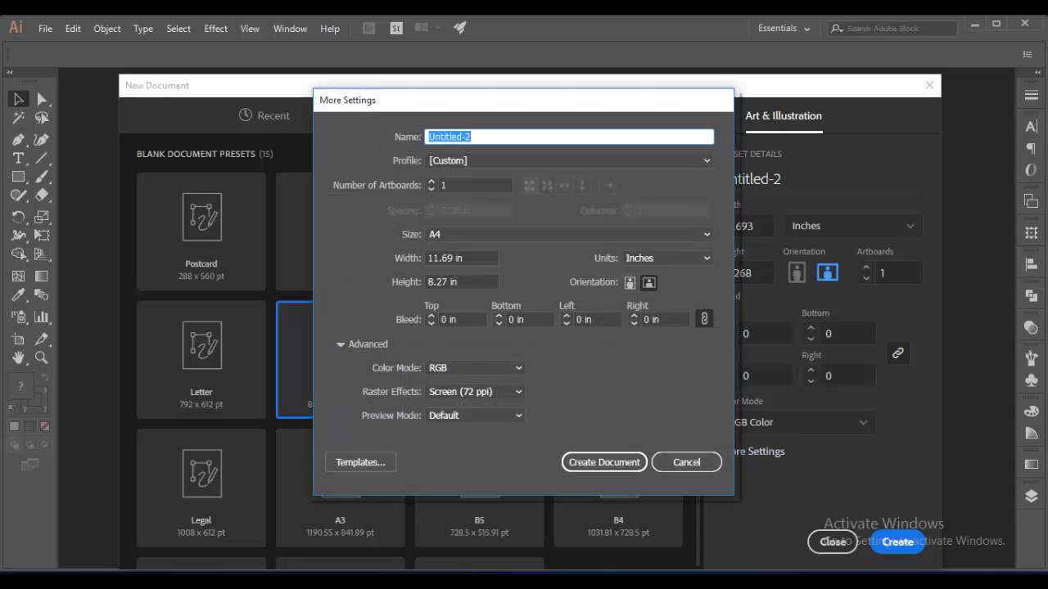
left_click(474, 391)
left_click(470, 423)
key("Return")
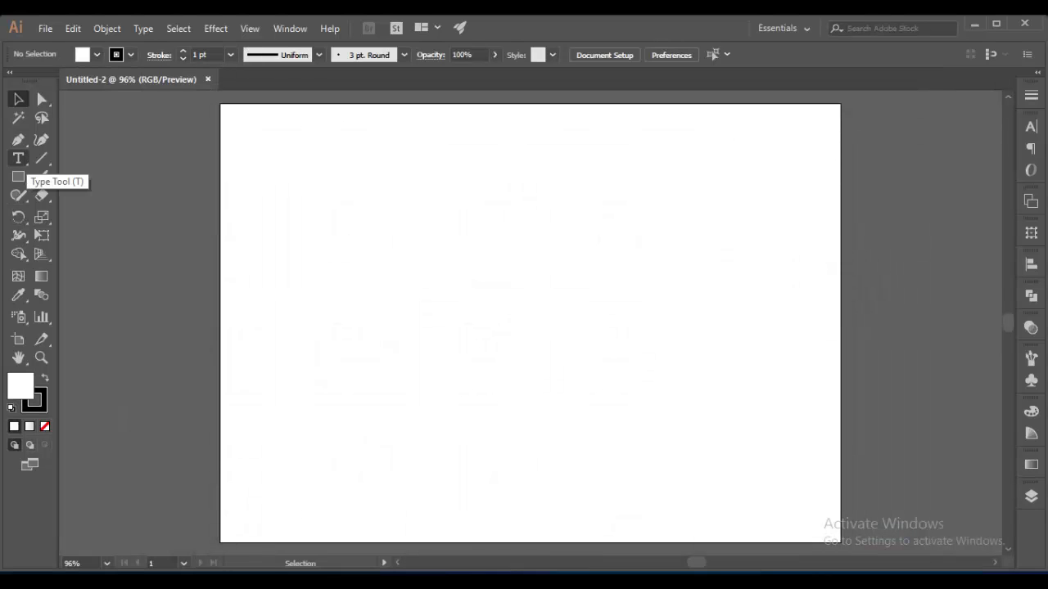
left_click(18, 158)
Type 'MusleKart' on the artboard, enlarge it to about 37 pt and move it right.
left_click(455, 224)
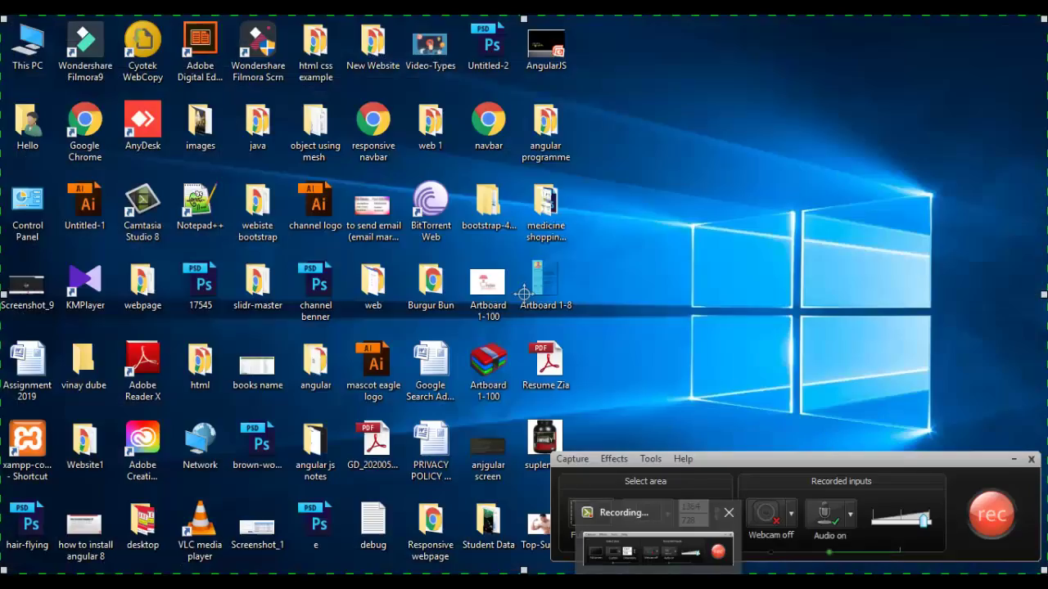
type("MusleKart")
key("Escape")
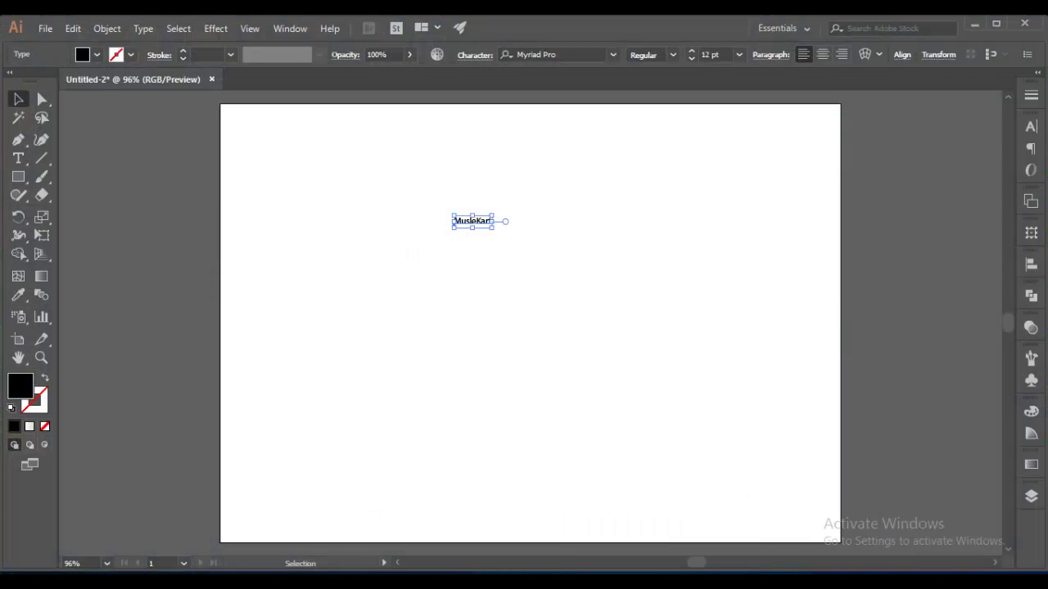
left_click_drag(492, 228, 568, 252)
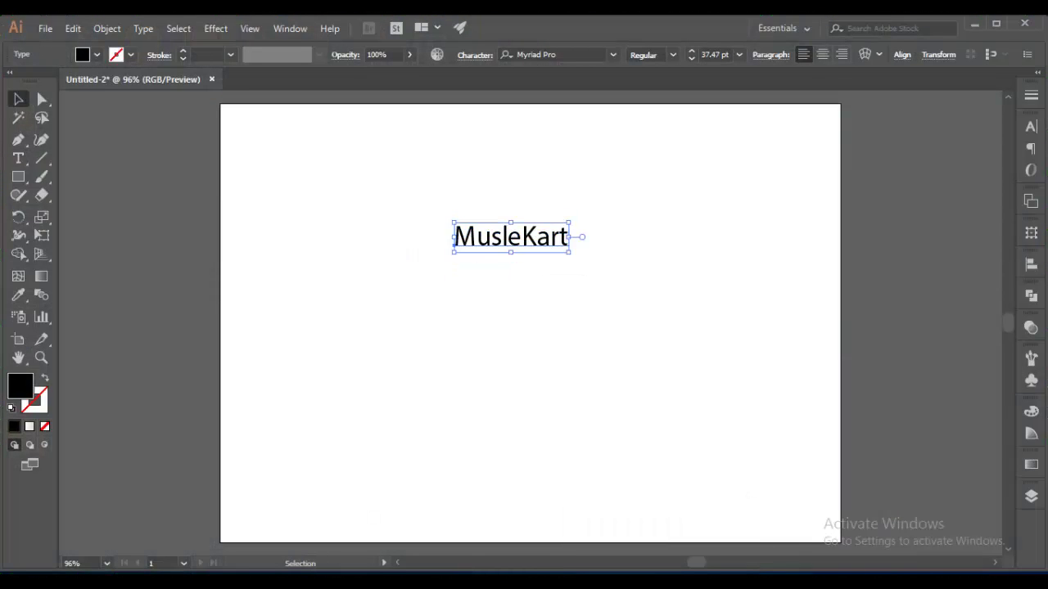
mouse_move(507, 237)
left_mouse_down()
mouse_move(496, 238)
mouse_move(900, 206)
mouse_move(886, 206)
left_mouse_up()
left_click(524, 368)
left_click(499, 237)
Place the flexing muscle-man photo on the artboard, move it up, and zoom in on the arm.
left_click(45, 28)
left_click(74, 277)
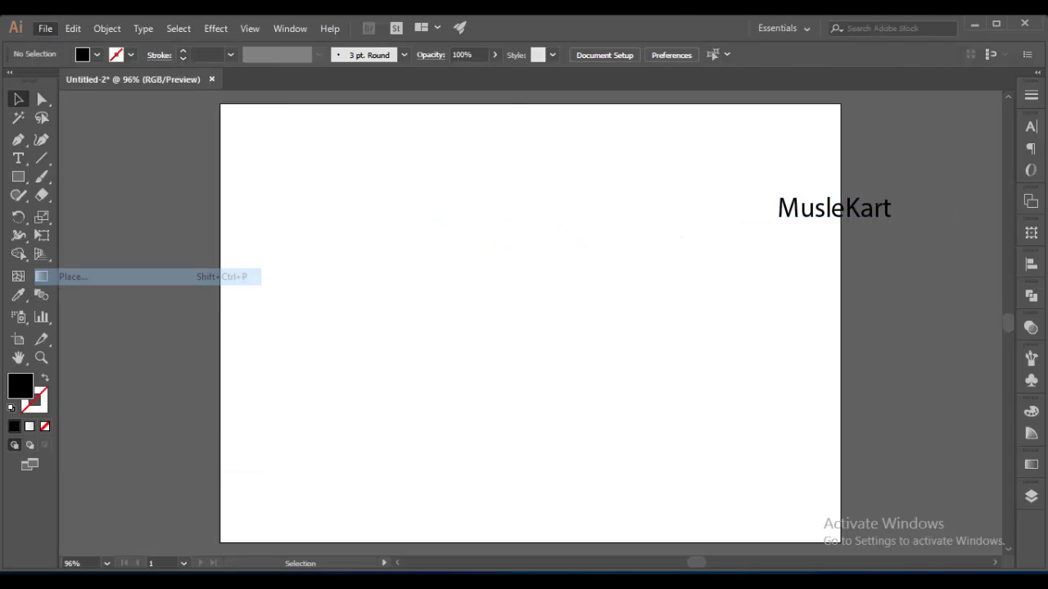
scroll(540, 282, "down", 5)
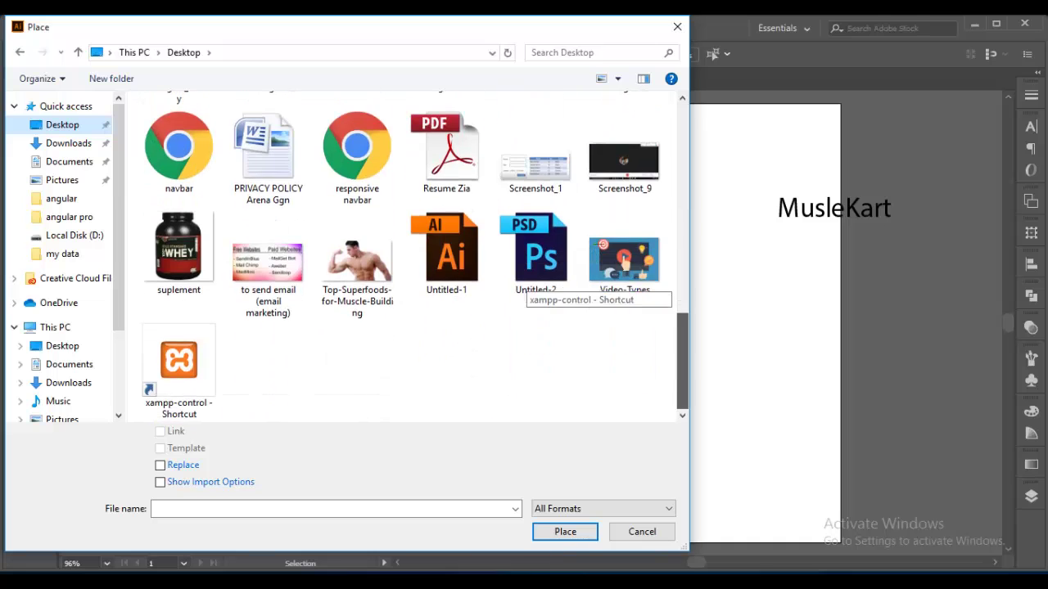
left_click(357, 262)
left_click(564, 531)
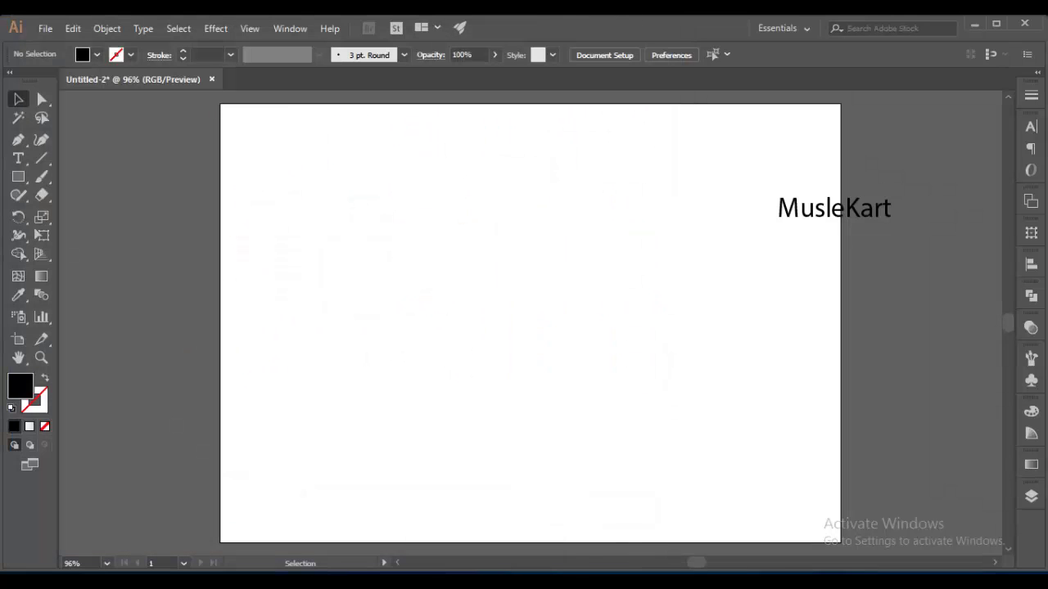
left_click_drag(400, 187, 734, 379)
left_click_drag(532, 371, 509, 288)
left_click(777, 369)
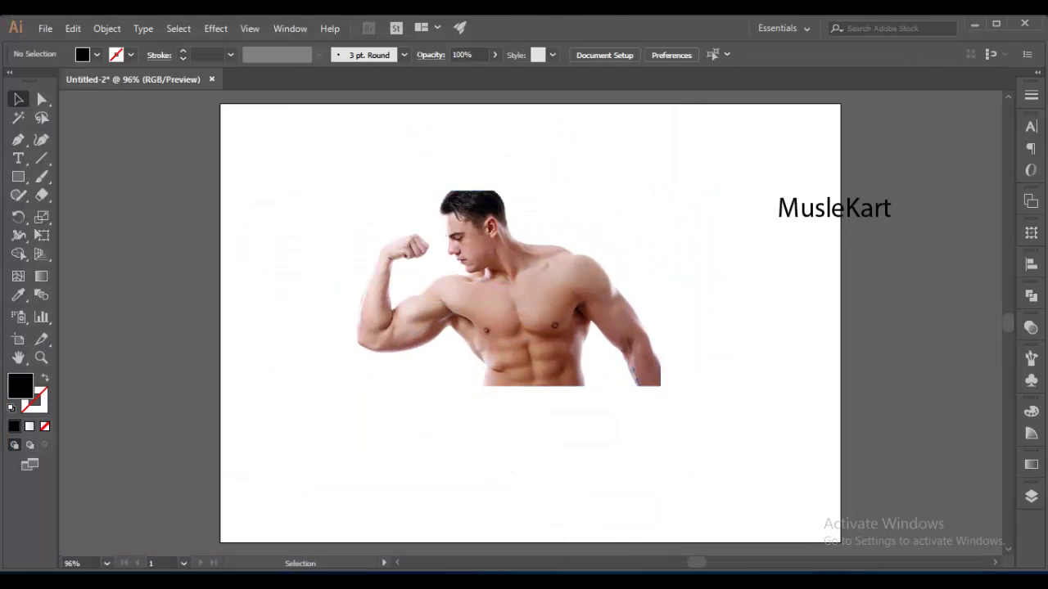
key("ctrl+plus")
key("ctrl+plus")
key("ctrl+plus")
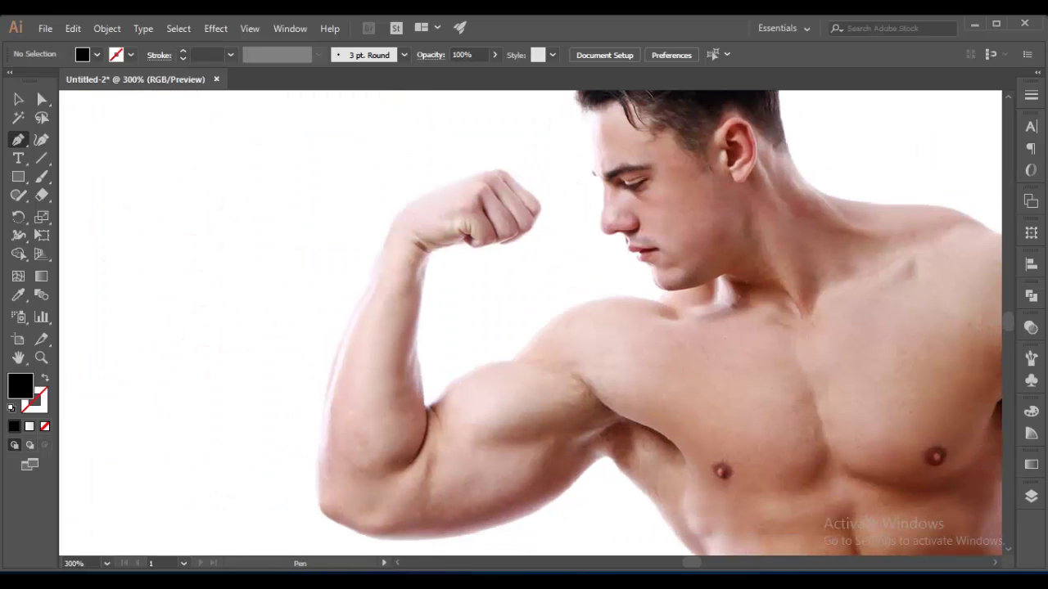
Select the placed photo and lock it in place.
key("v")
key("ctrl+a")
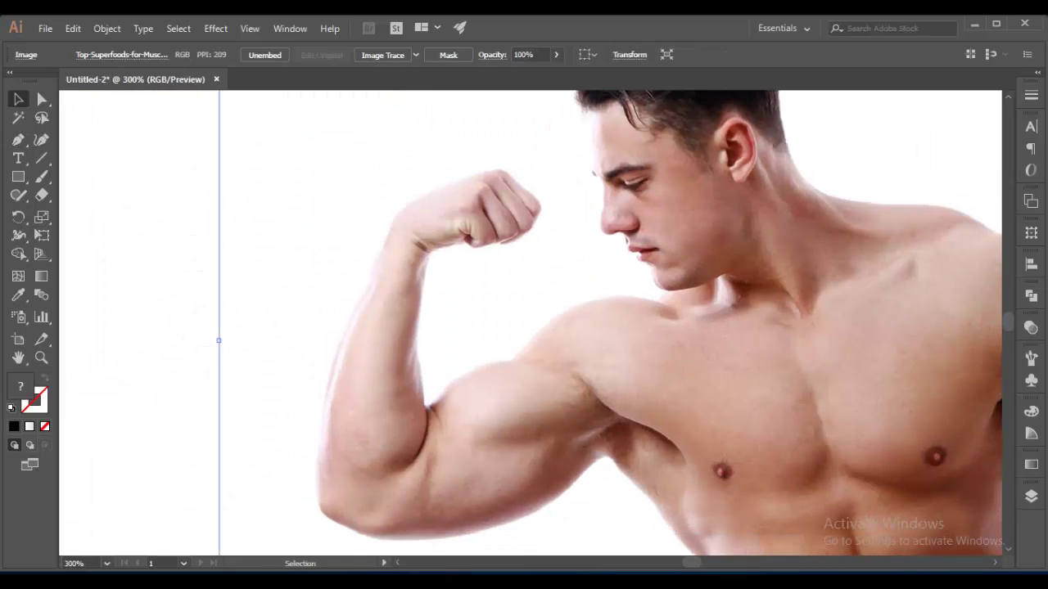
left_click(106, 28)
left_click(376, 99)
Start a black pen path tracing the shoulder and biceps edge.
key("p")
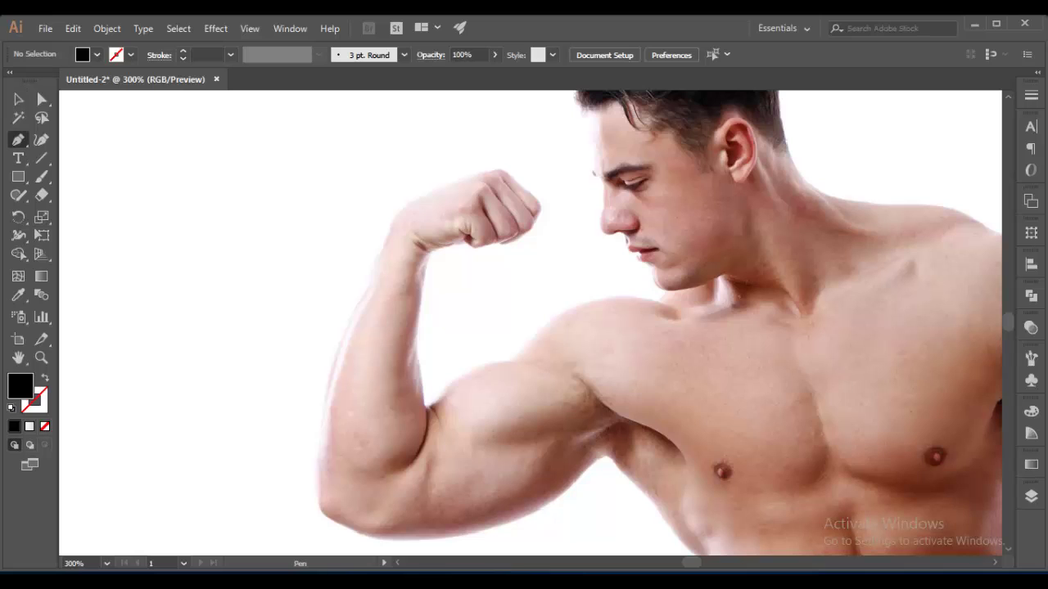
left_click(514, 361)
left_click(676, 310)
mouse_move(514, 361)
left_mouse_down()
mouse_move(603, 268)
mouse_move(583, 261)
left_mouse_up()
key("comma")
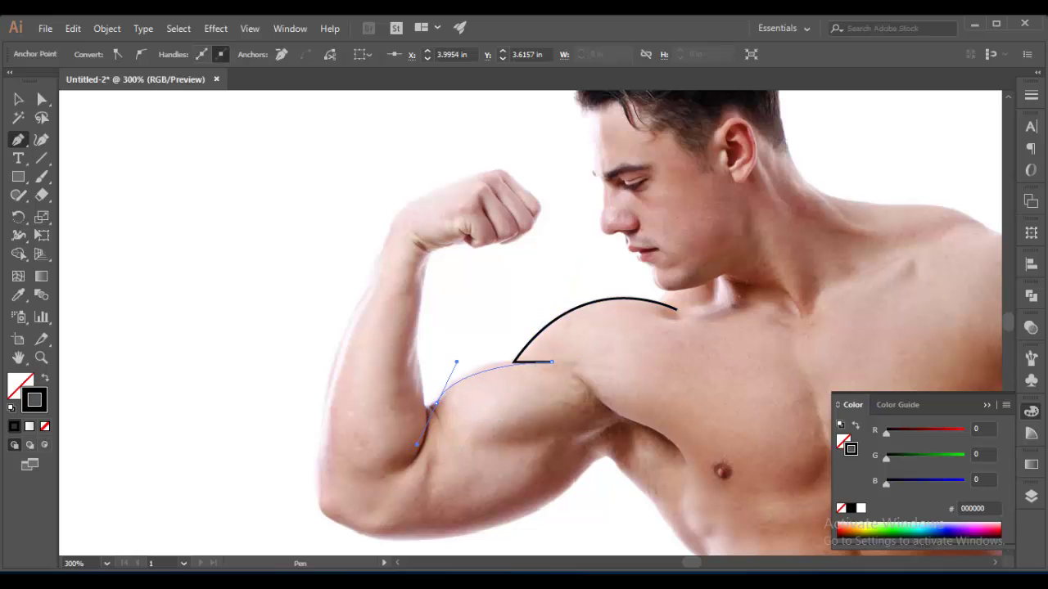
left_click(422, 449)
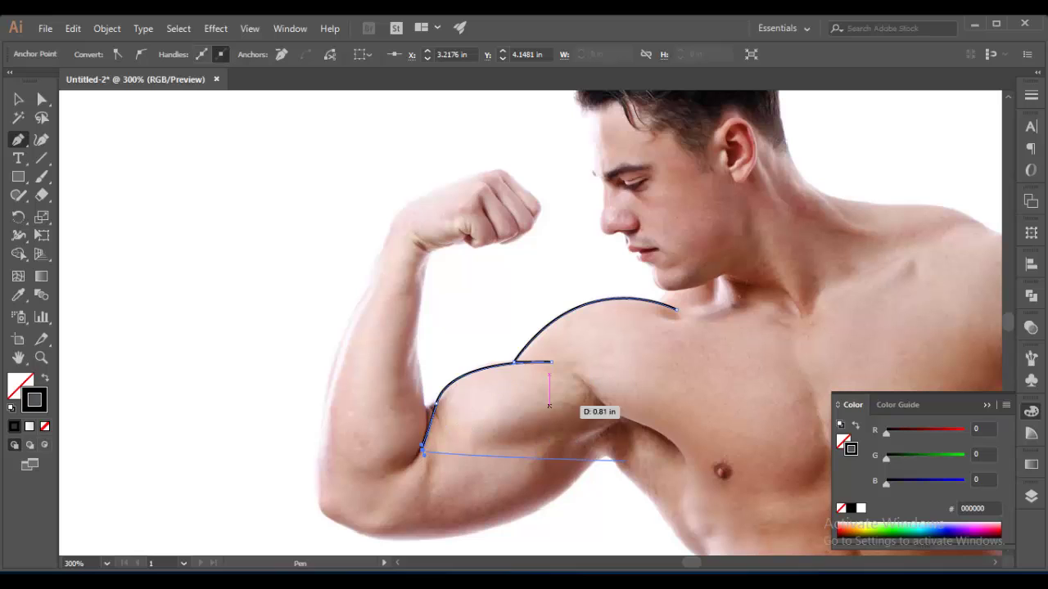
key("ctrl+z")
mouse_move(430, 404)
left_mouse_down()
mouse_move(423, 443)
mouse_move(383, 467)
left_mouse_up()
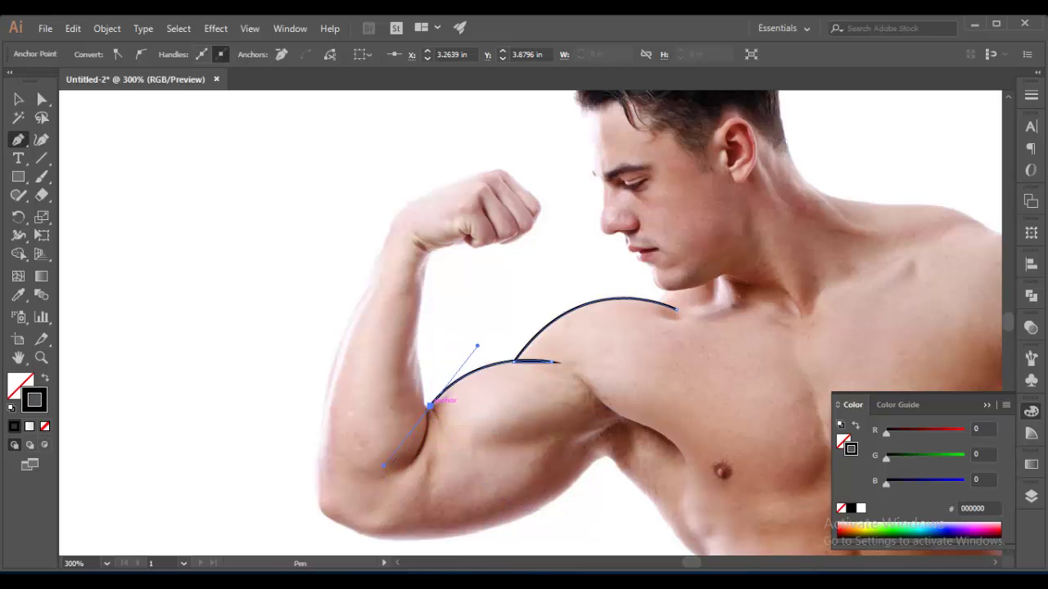
left_click_drag(445, 423, 445, 423)
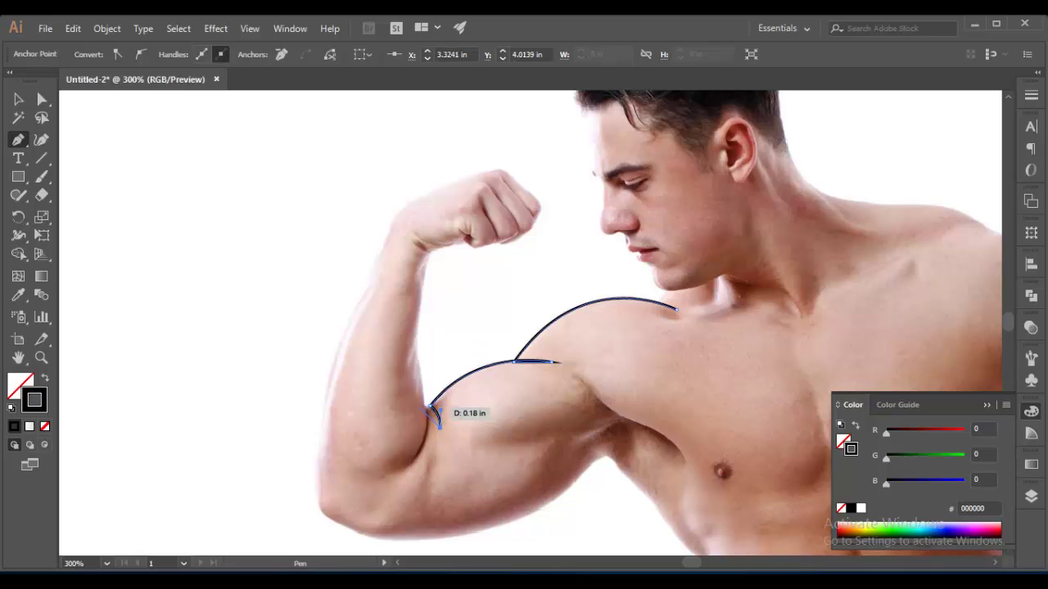
Extend the curve down the inner biceps and bring the raised forearm into view.
key("ctrl+plus")
key("ctrl+plus")
key("ctrl+plus")
scroll(516, 479, "up", 5)
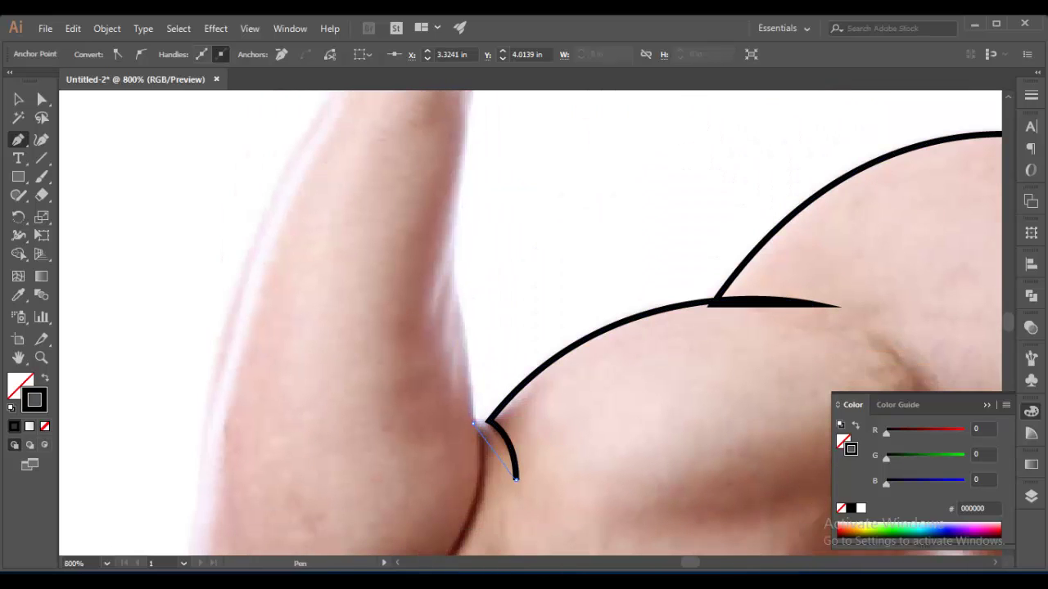
left_click_drag(489, 423, 493, 425)
scroll(517, 495, "down", 5)
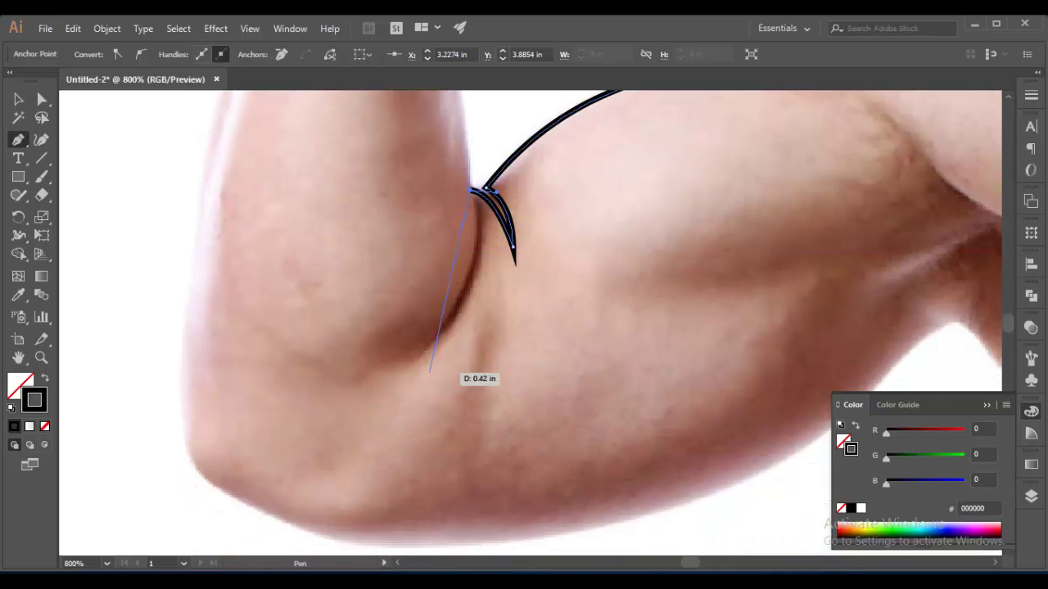
left_click_drag(416, 356, 311, 425)
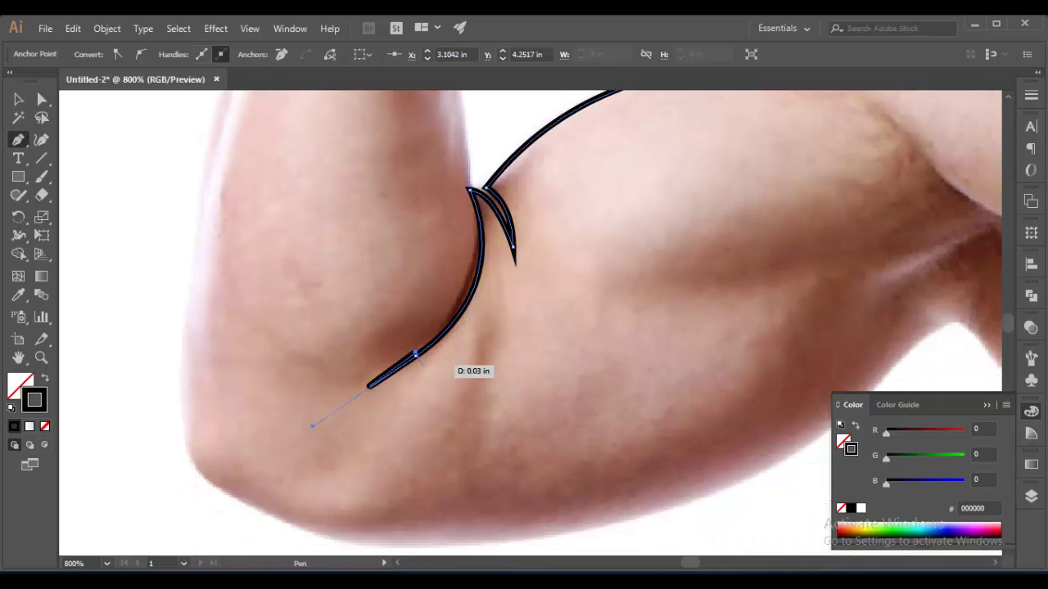
mouse_move(523, 286)
left_mouse_down()
mouse_move(475, 489)
mouse_move(448, 490)
left_mouse_up()
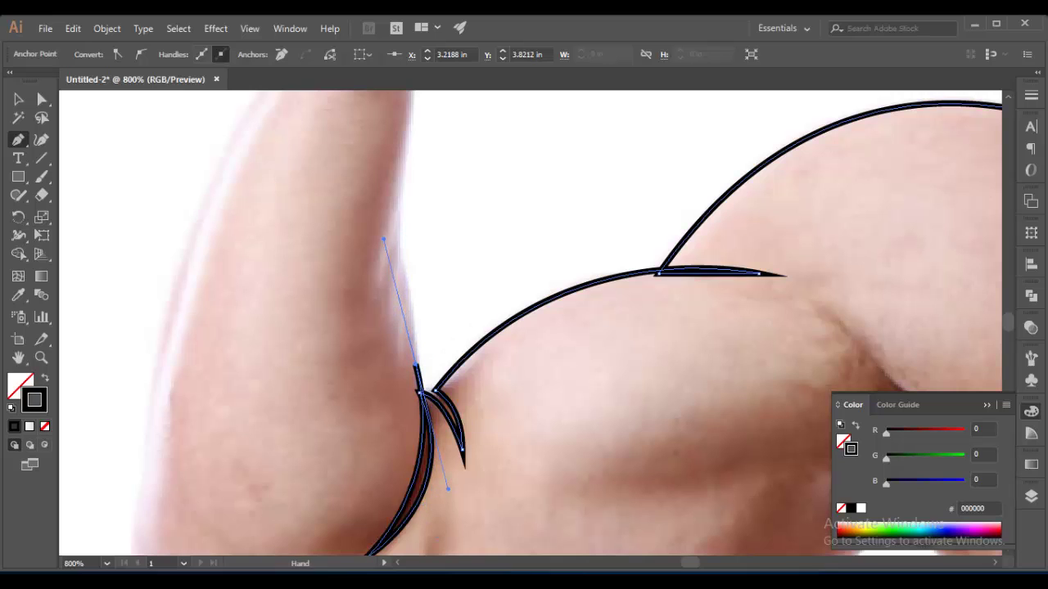
left_click_drag(402, 172, 350, 325)
Trace anchors up the inner forearm, ending with a curved point at the wrist.
left_click(363, 520)
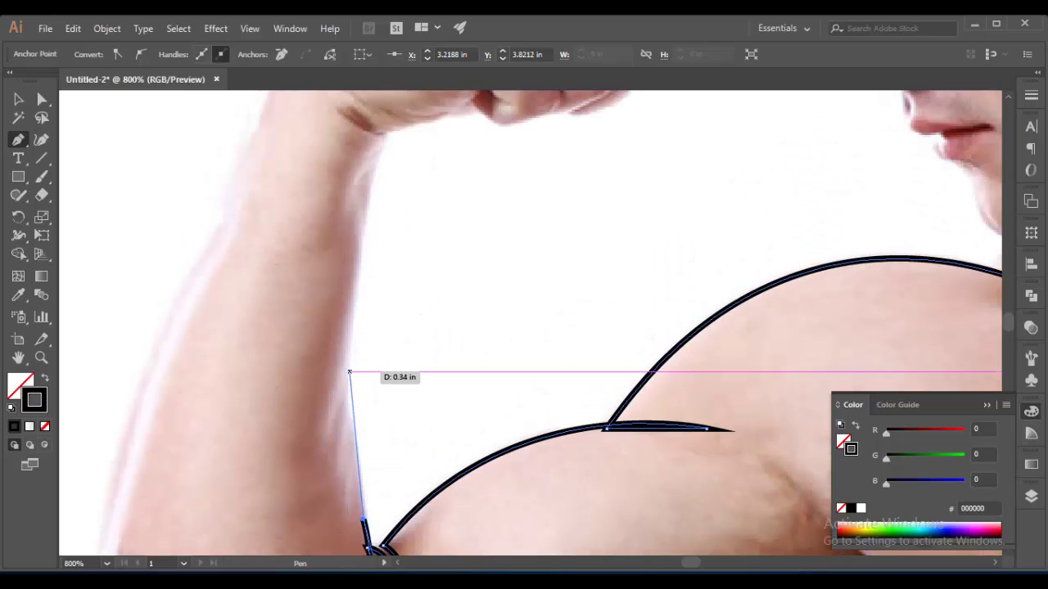
left_click_drag(349, 370, 352, 325)
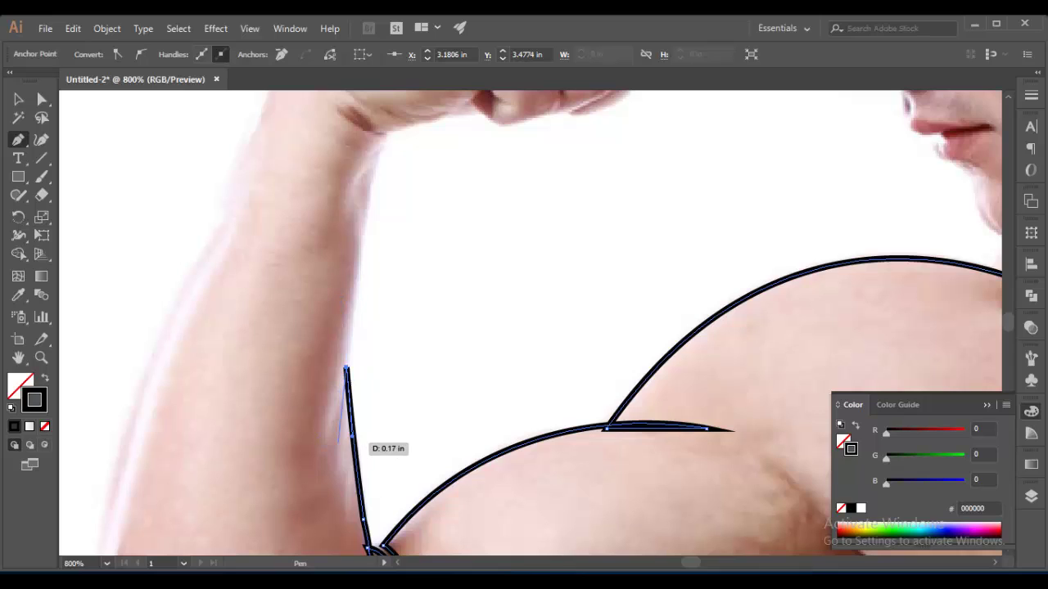
left_click(337, 440)
left_click_drag(352, 306, 370, 259)
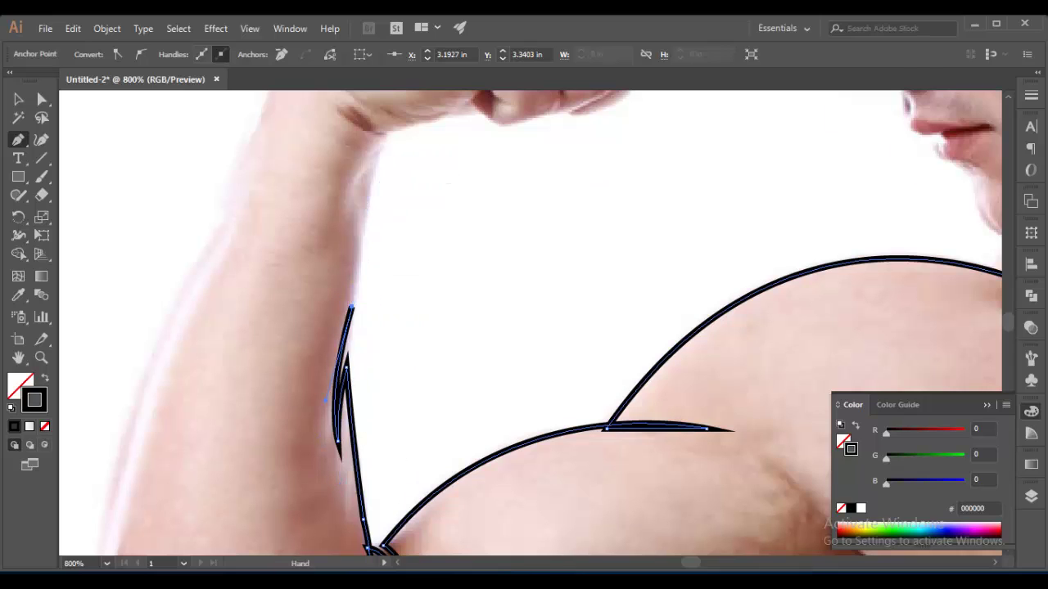
scroll(378, 214, "up", 5)
mouse_move(307, 490)
left_mouse_down()
mouse_move(333, 313)
mouse_move(285, 283)
left_mouse_up()
mouse_move(336, 310)
left_mouse_down()
mouse_move(374, 310)
mouse_move(424, 275)
mouse_move(402, 243)
mouse_move(446, 266)
mouse_move(435, 244)
left_mouse_up()
Trace from the wrist around the thumb and the first knuckles of the fist.
left_click(426, 269)
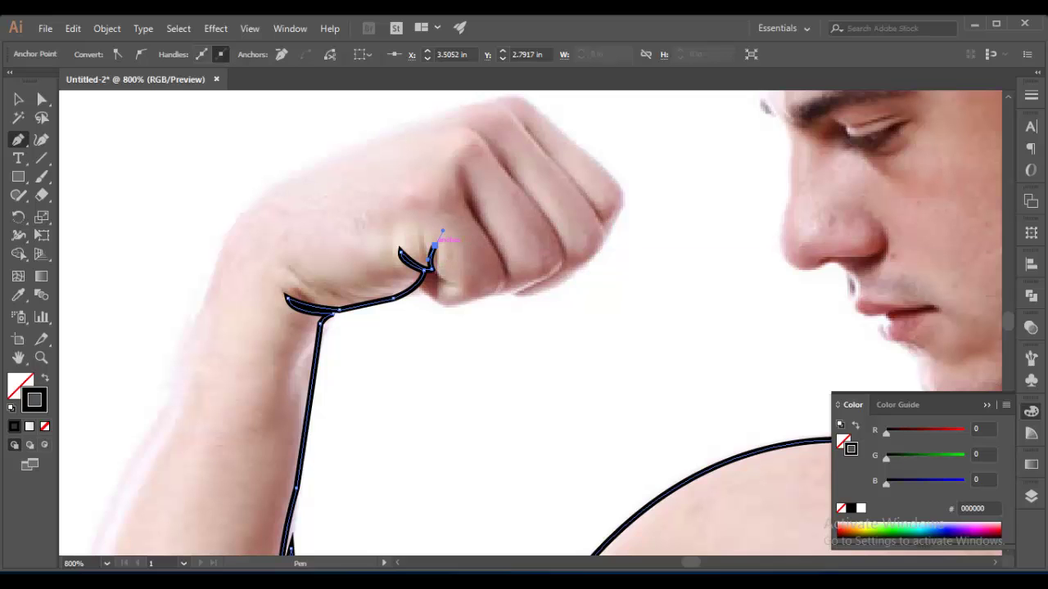
mouse_move(454, 283)
left_mouse_down()
mouse_move(491, 291)
mouse_move(455, 271)
mouse_move(544, 288)
mouse_move(528, 160)
mouse_move(586, 260)
mouse_move(568, 307)
left_mouse_up()
left_click_drag(530, 139, 577, 132)
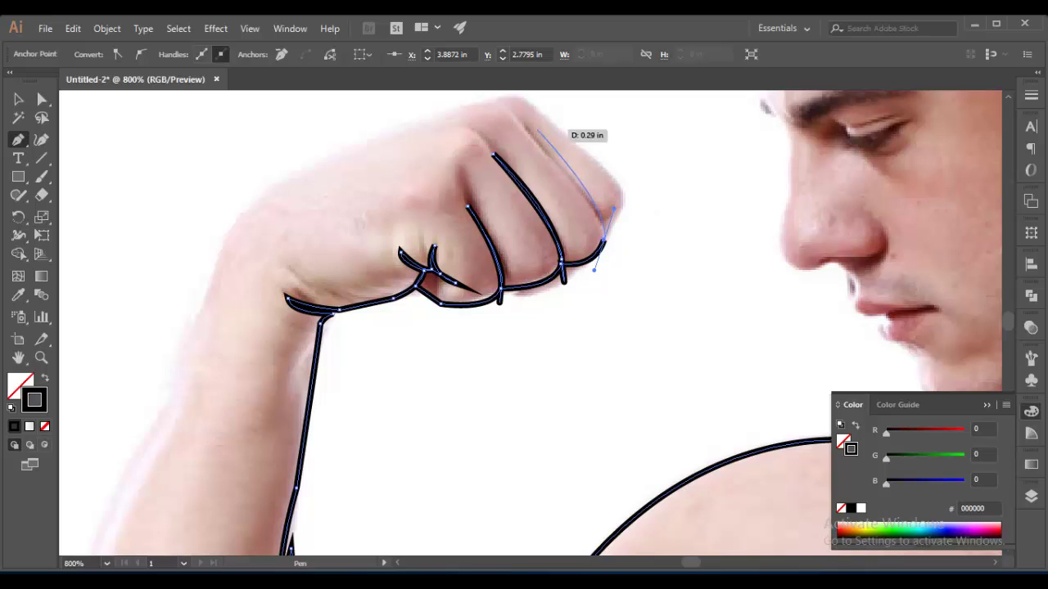
mouse_move(603, 237)
left_mouse_down()
mouse_move(612, 211)
mouse_move(597, 278)
left_mouse_up()
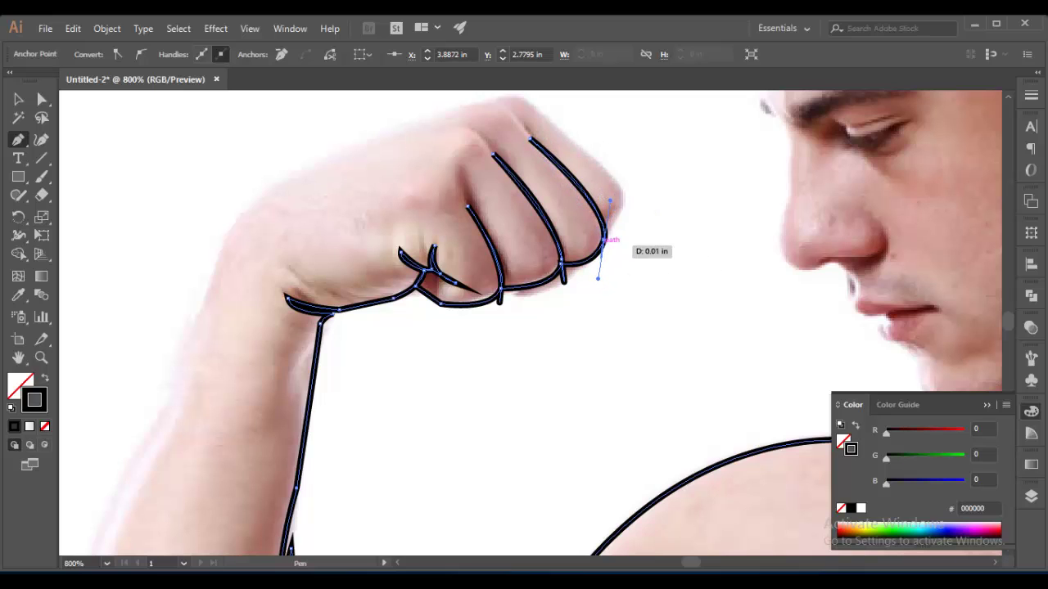
Undo two misplaced finger points and redraw the remaining finger curves up the fist.
key("ctrl+z")
key("ctrl+z")
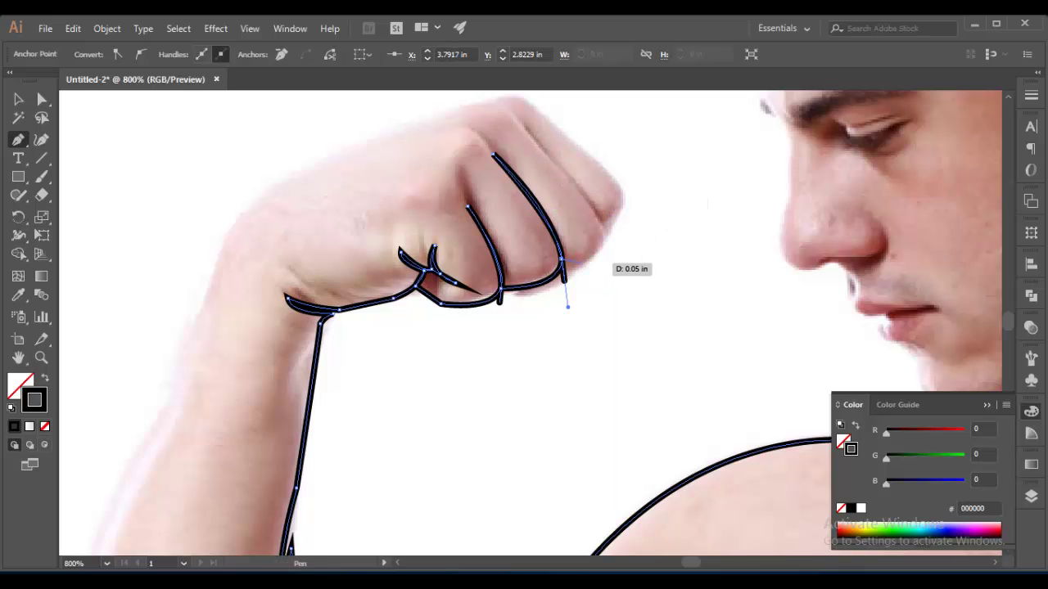
key("ctrl+z")
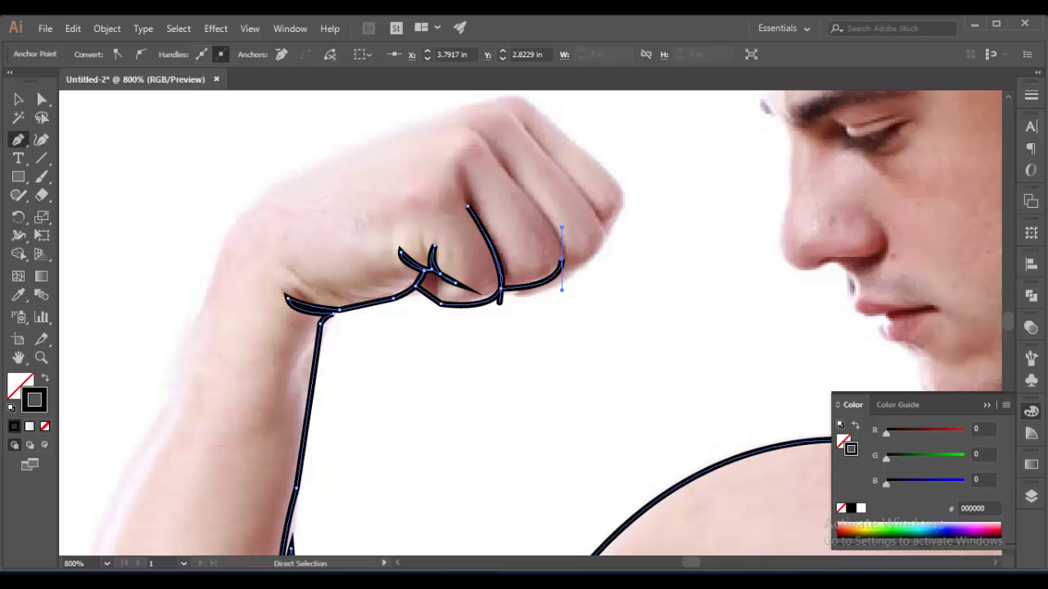
left_click_drag(497, 319, 507, 296)
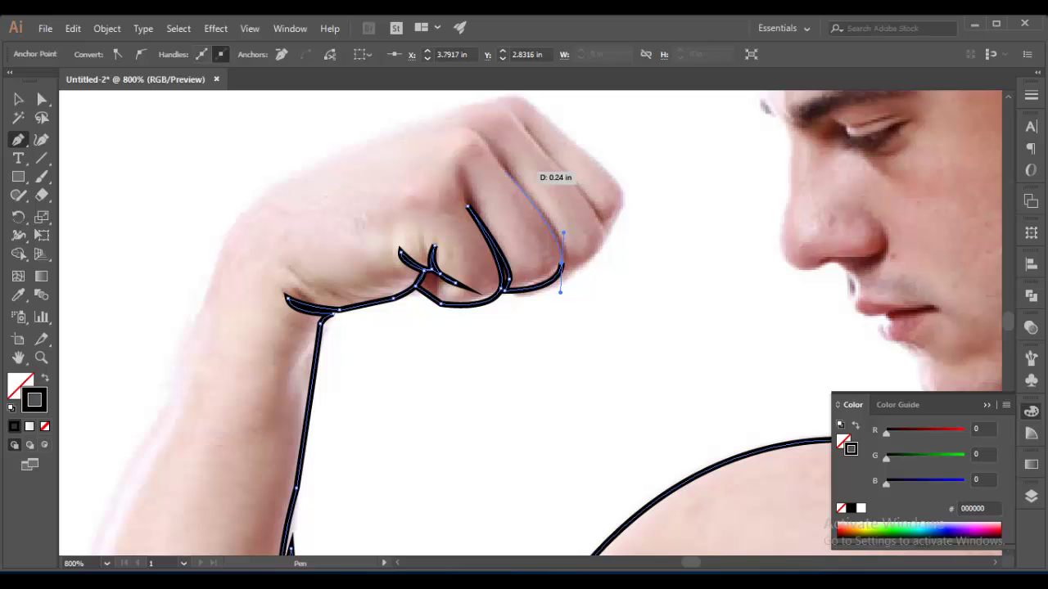
mouse_move(505, 172)
left_mouse_down()
mouse_move(570, 262)
mouse_move(556, 154)
left_mouse_up()
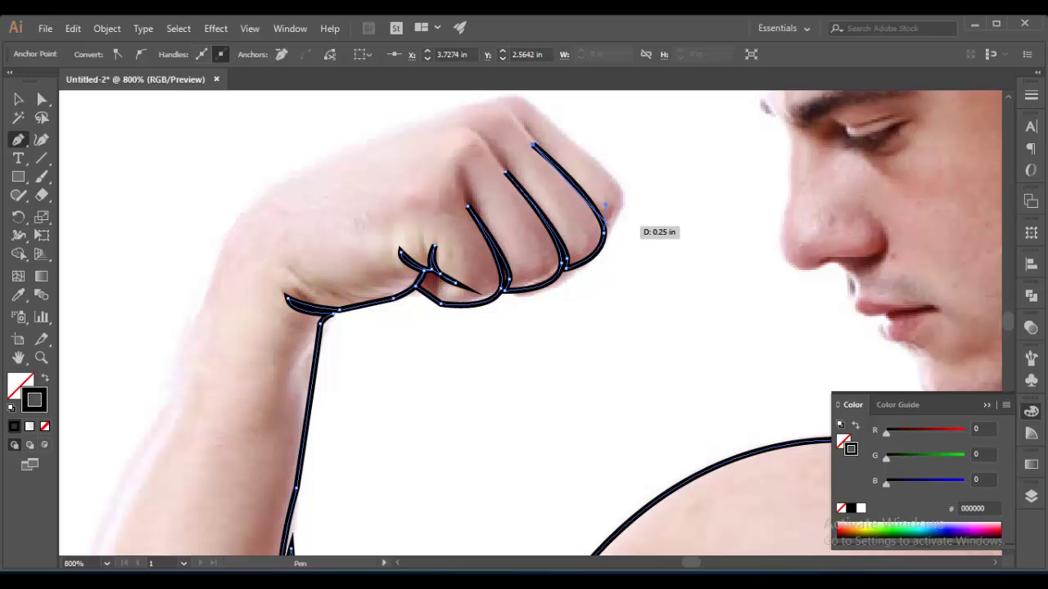
left_click_drag(622, 184, 604, 147)
left_click_drag(521, 97, 267, 224)
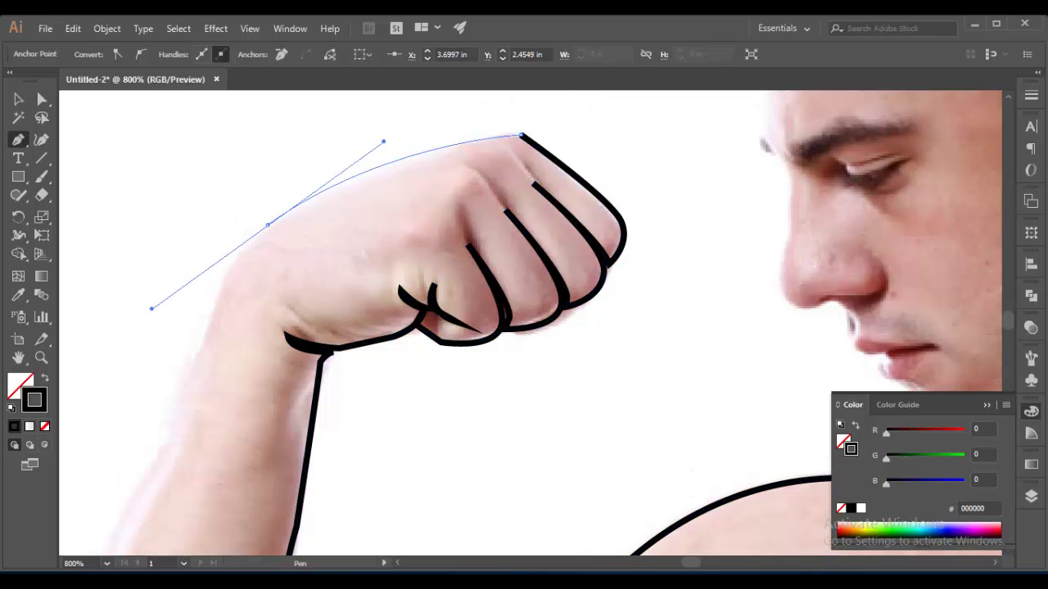
Trace along the top of the hand and down the forearm toward the elbow.
mouse_move(268, 224)
left_mouse_down()
mouse_move(211, 288)
mouse_move(535, 80)
mouse_move(437, 222)
left_mouse_up()
left_click_drag(418, 312, 397, 456)
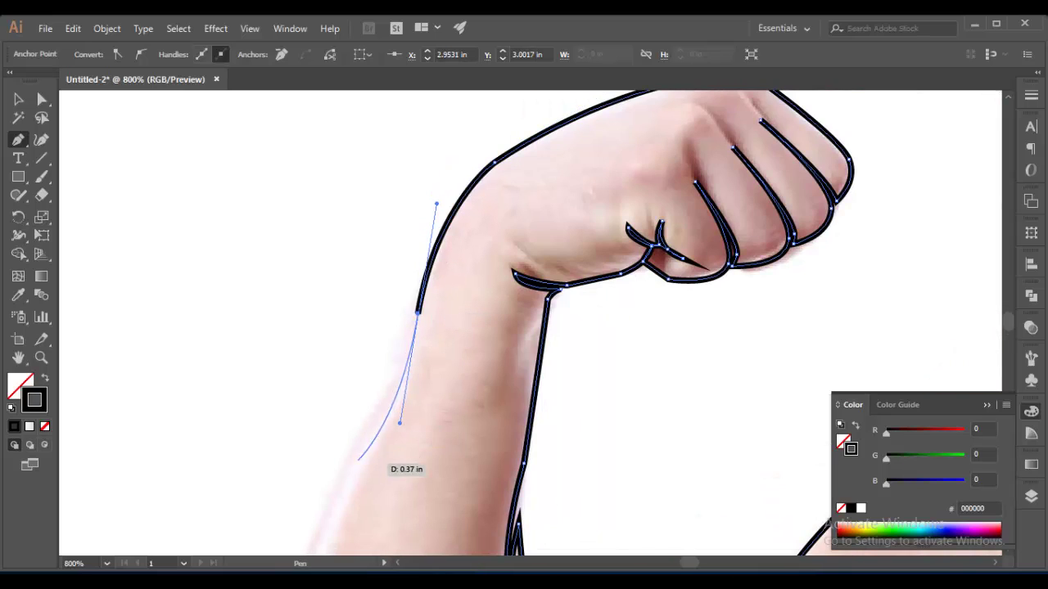
mouse_move(421, 307)
left_mouse_down()
mouse_move(489, 275)
mouse_move(448, 352)
mouse_move(425, 90)
left_mouse_up()
mouse_move(409, 451)
left_mouse_down()
mouse_move(442, 483)
mouse_move(449, 527)
mouse_move(434, 453)
left_mouse_up()
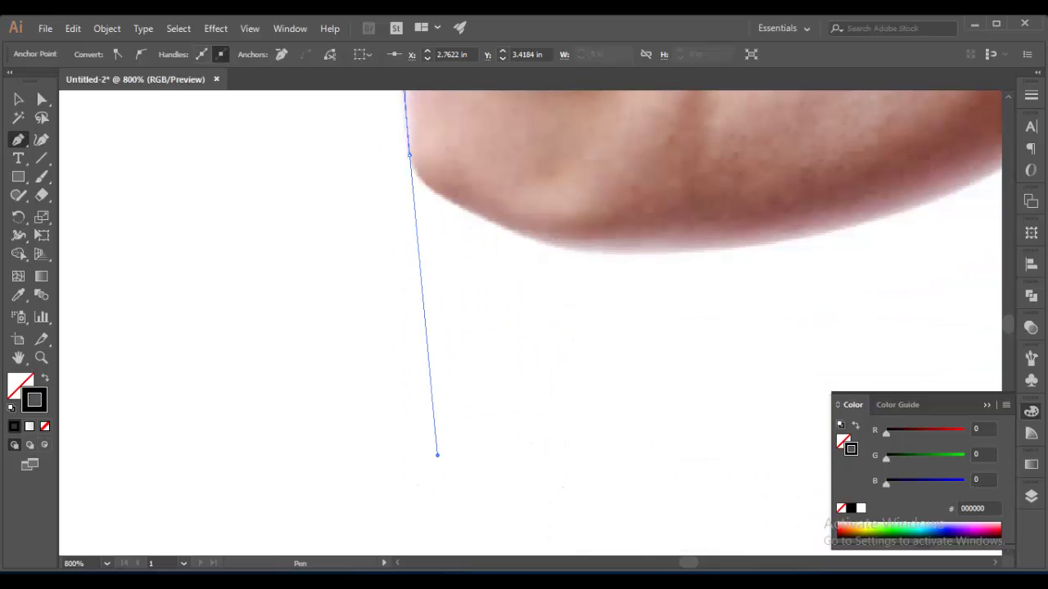
left_click_drag(748, 246, 976, 185)
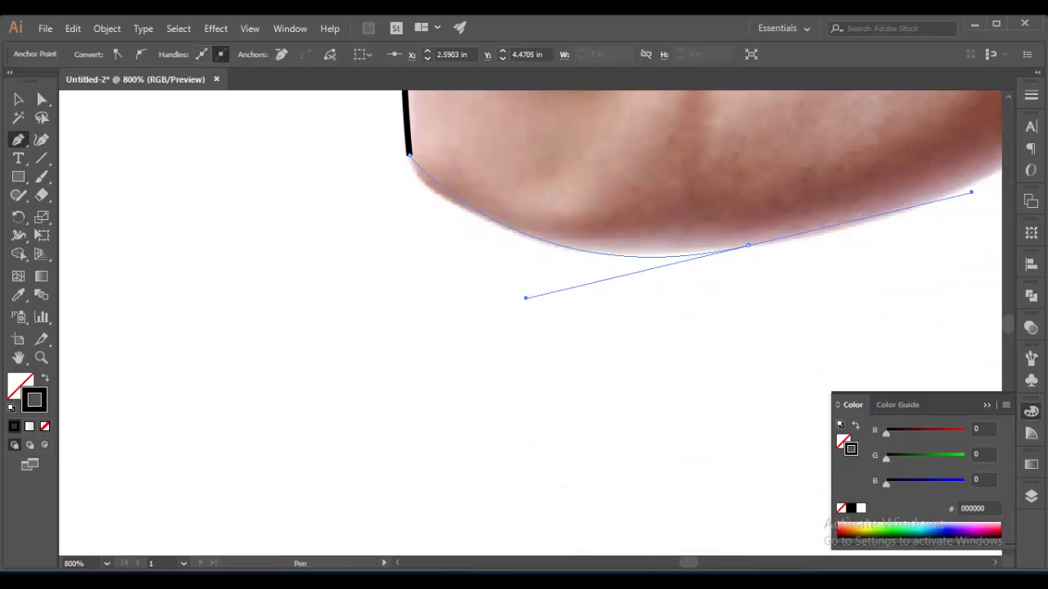
Trace the underside of the upper arm up to the armpit.
scroll(524, 327, "down", 5)
left_click_drag(483, 294, 591, 174)
mouse_move(563, 242)
left_mouse_down()
mouse_move(591, 196)
mouse_move(622, 216)
left_mouse_up()
scroll(622, 217, "up", 4)
scroll(622, 246, "up", 1)
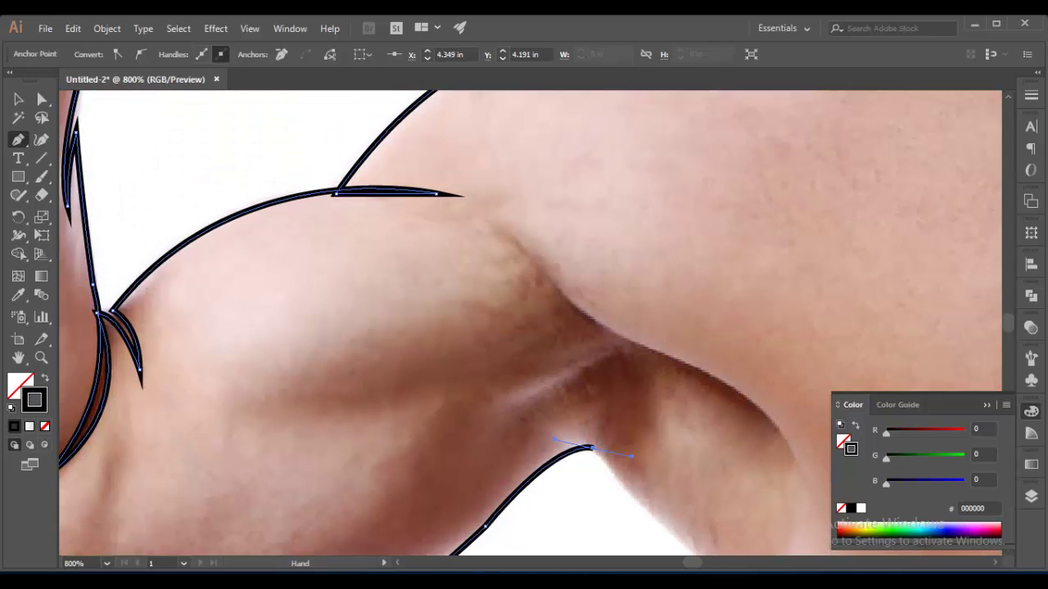
scroll(524, 327, "up", 3)
scroll(524, 327, "up", 8)
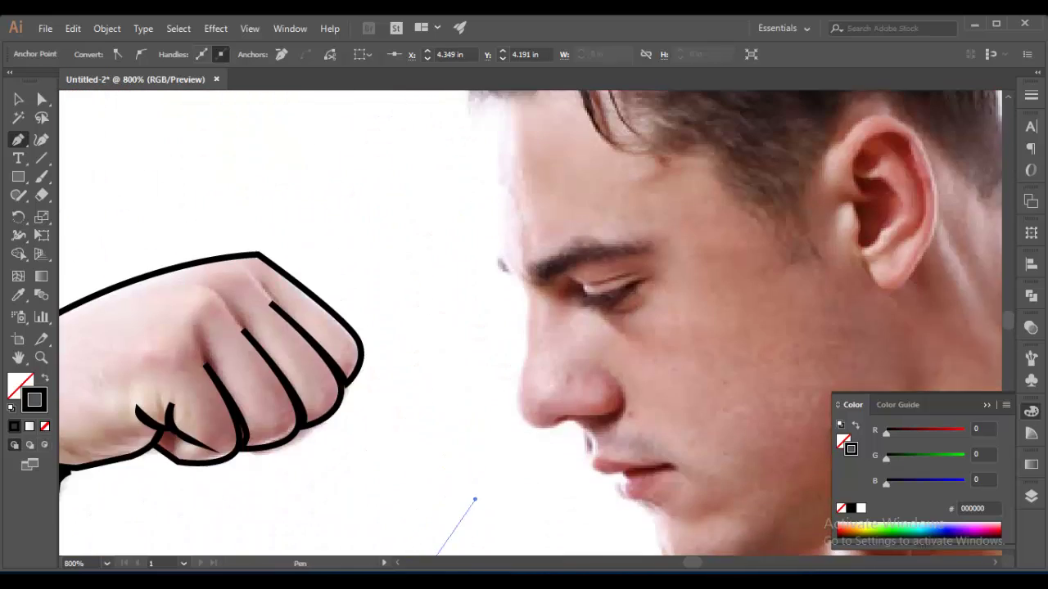
scroll(523, 327, "up", 1)
Zoom out to the whole figure and select the arm outline and one of its anchors.
key("ctrl+1")
key("ctrl+0")
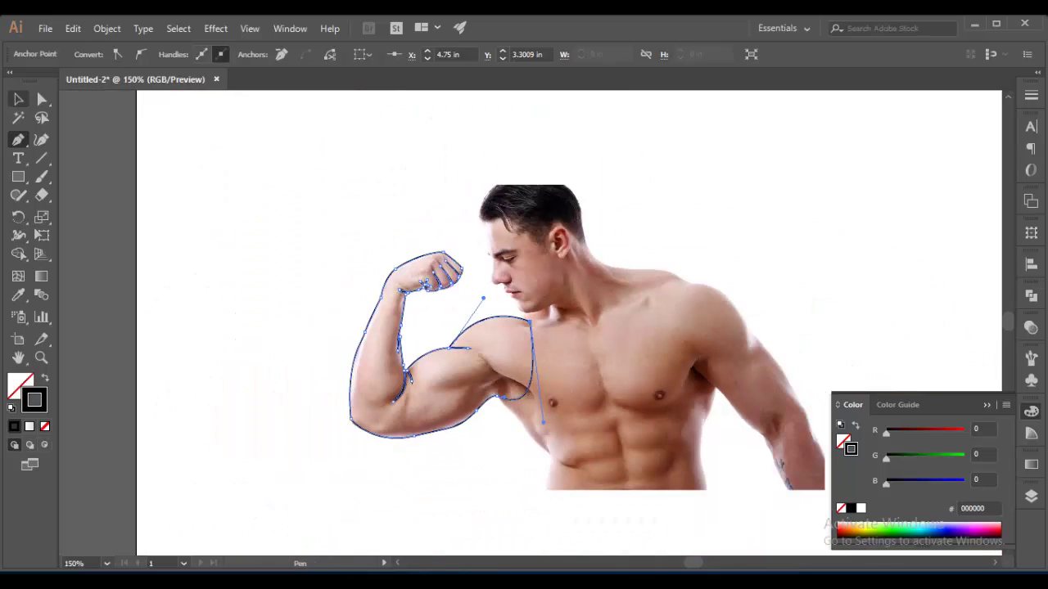
key("ctrl+shift+a")
key("v")
key("ctrl+a")
key("ctrl+shift+a")
key("ctrl+a")
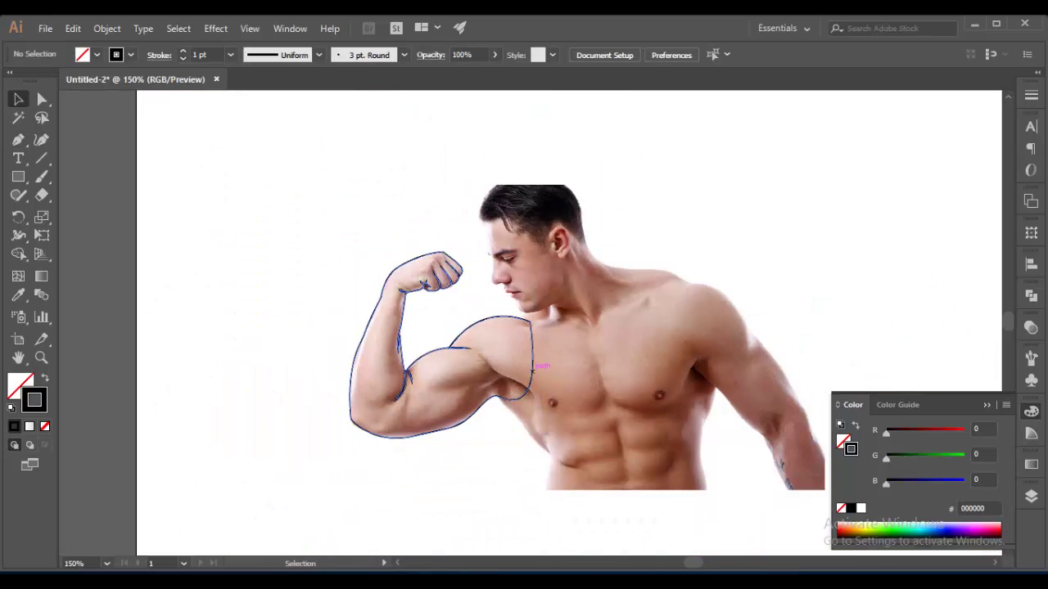
key("a")
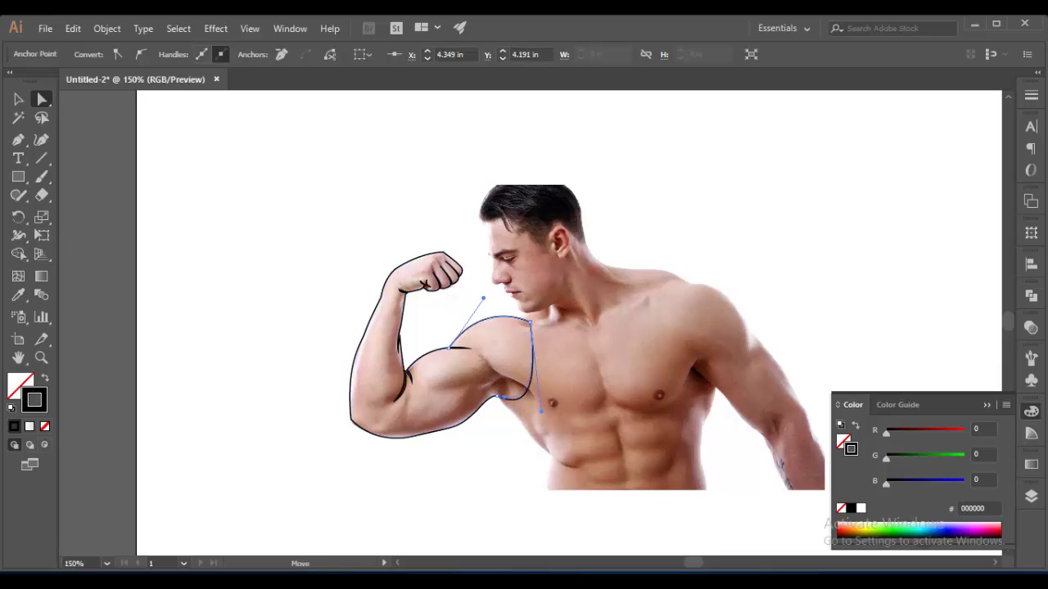
left_click(477, 409)
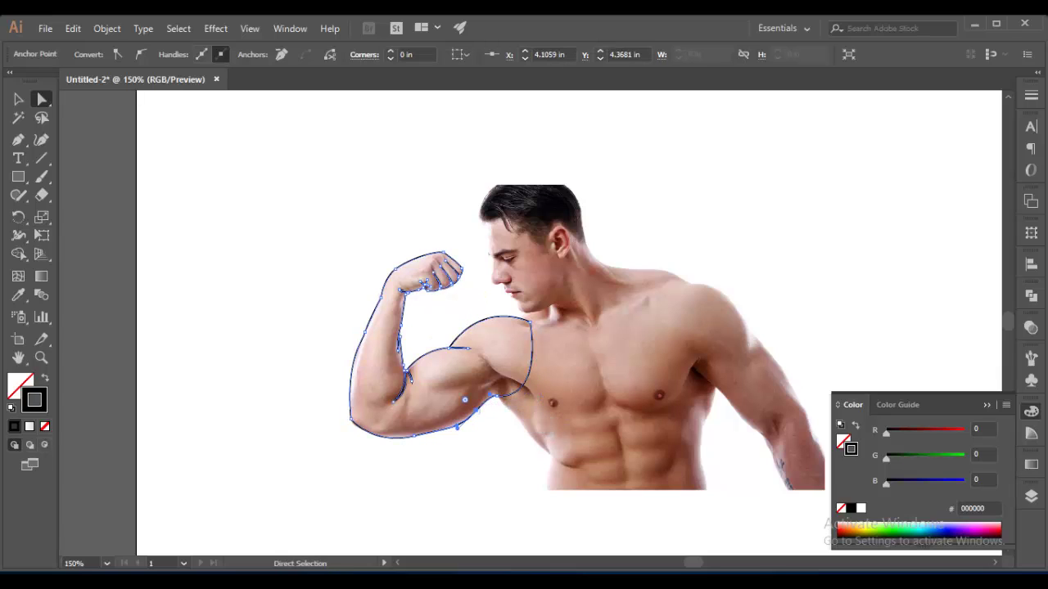
Set the arm outline's stroke weight to 2 pt.
key("v")
key("ctrl+shift+a")
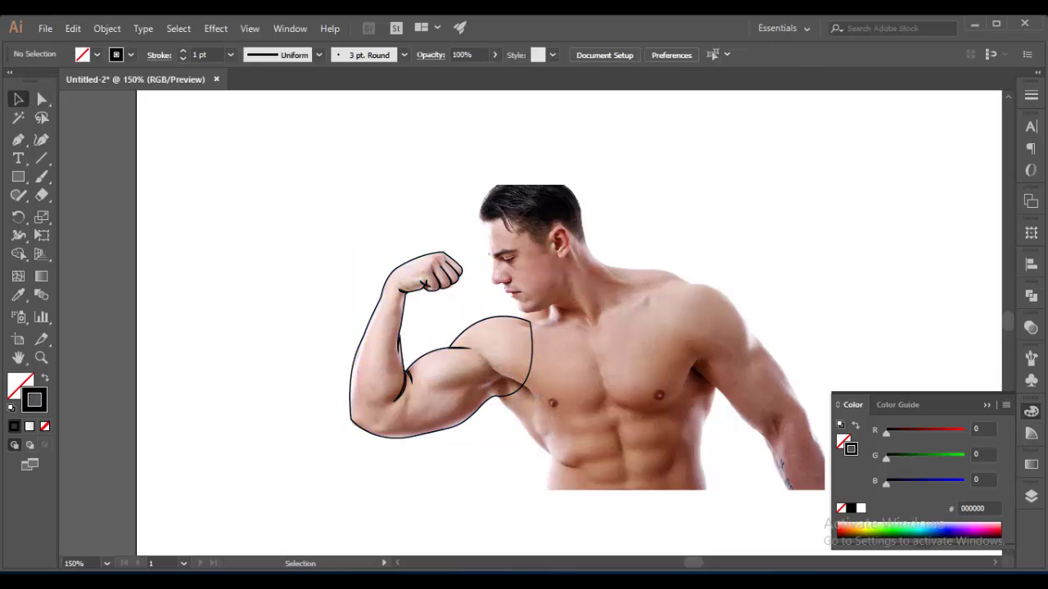
left_click(351, 401)
left_click(230, 55)
left_click(254, 143)
Keep the Uniform width profile on the outline and zoom in close on the fist.
left_click(318, 55)
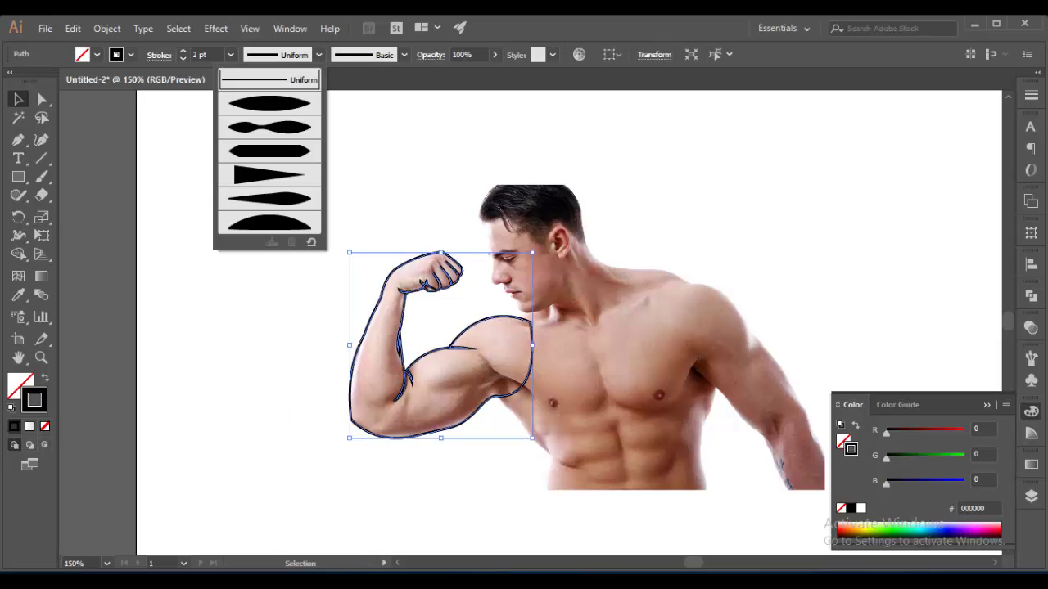
left_click(269, 100)
key("ctrl+shift+a")
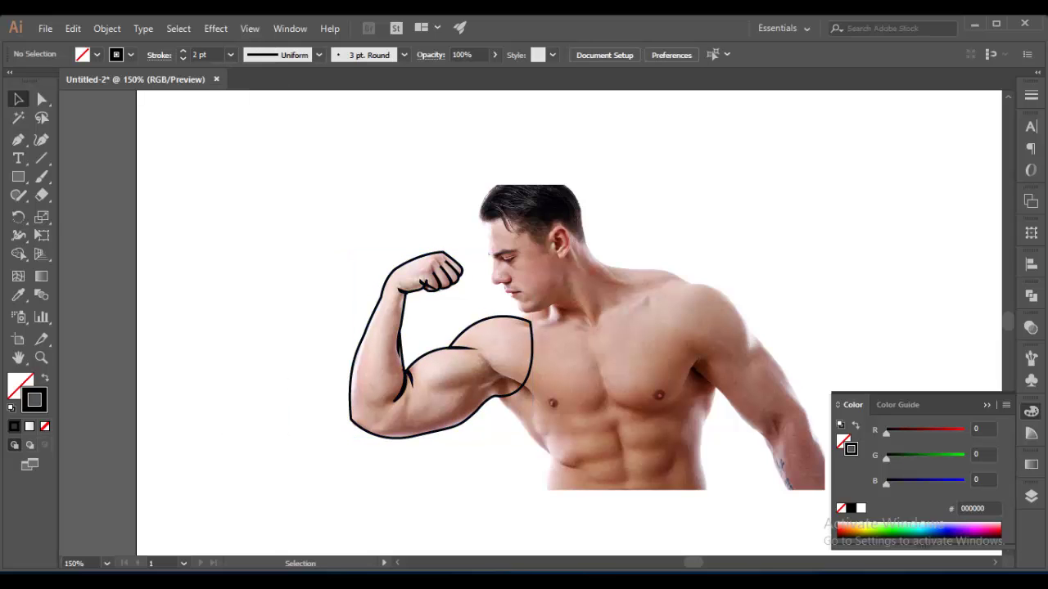
scroll(453, 295, "up", 2)
scroll(453, 294, "up", 1)
left_click_drag(385, 285, 385, 285)
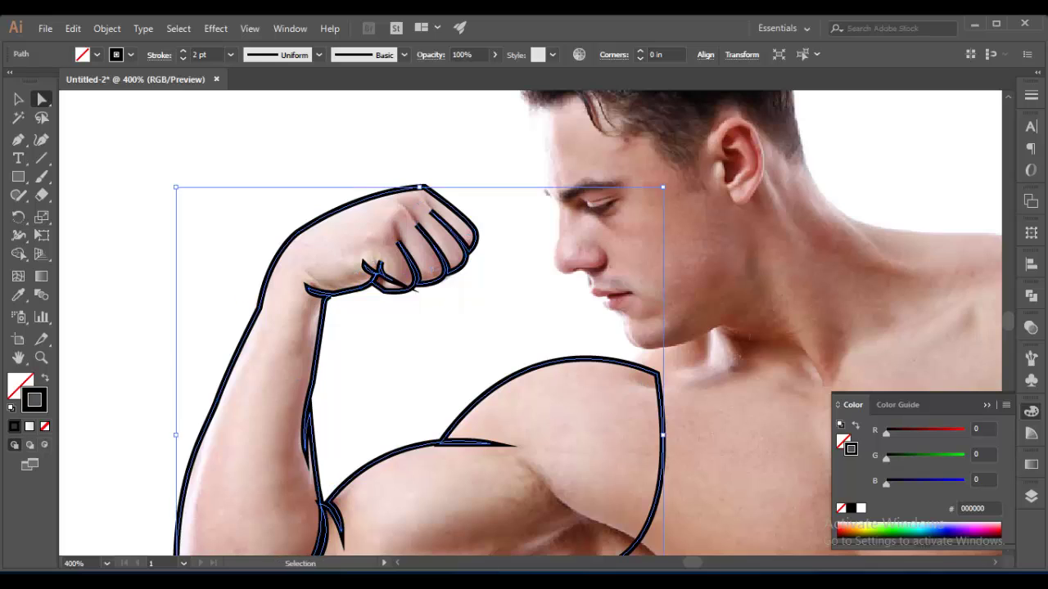
key("ctrl+plus")
key("ctrl+plus")
key("ctrl+shift+a")
Drag the thumb anchors to reshape the thumb and its tip.
left_click(425, 367)
key("p")
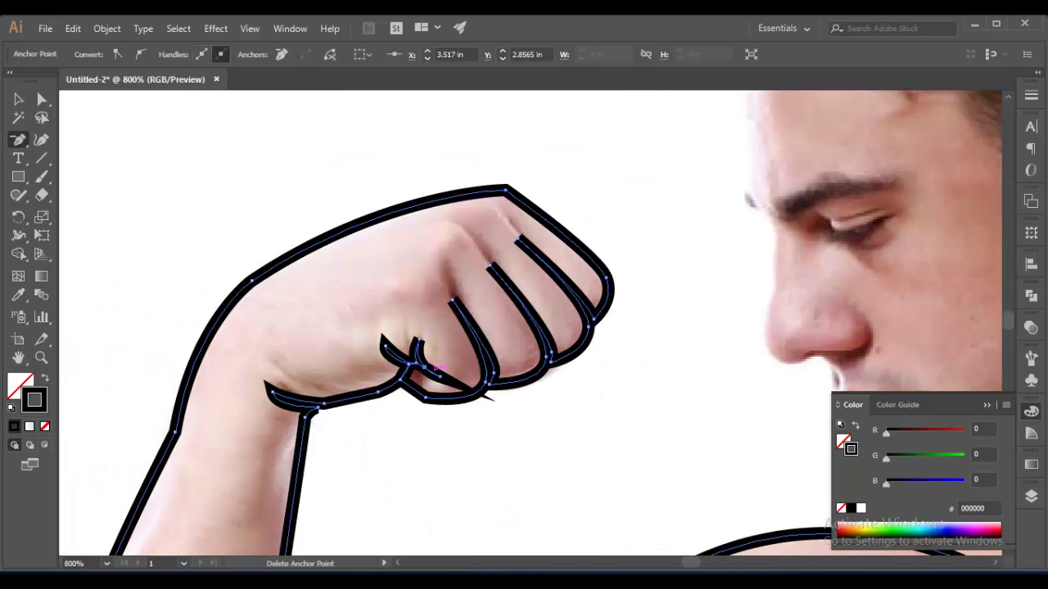
mouse_move(419, 369)
left_mouse_down()
mouse_move(429, 374)
mouse_move(404, 351)
mouse_move(442, 360)
mouse_move(410, 350)
mouse_move(414, 336)
left_mouse_up()
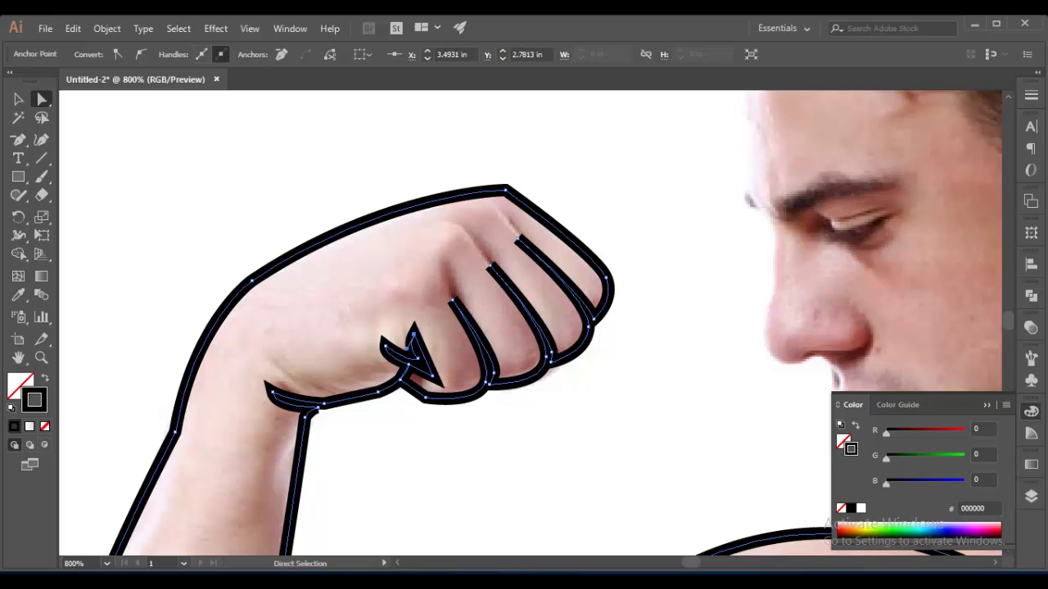
left_click(491, 327)
scroll(500, 325, "down", 3, "alt")
left_click(474, 345)
scroll(467, 347, "up", 4, "alt")
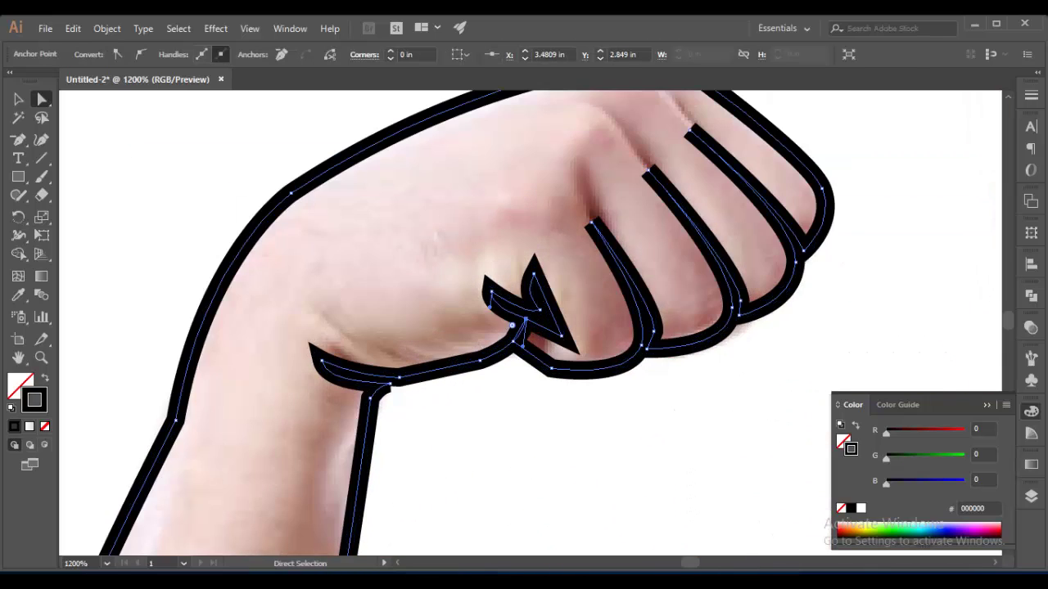
left_click_drag(511, 325, 536, 288)
key("ctrl+shift+a")
Give the arm outline Round Join corners and unlock the reference photo.
scroll(537, 319, "down", 2, "alt")
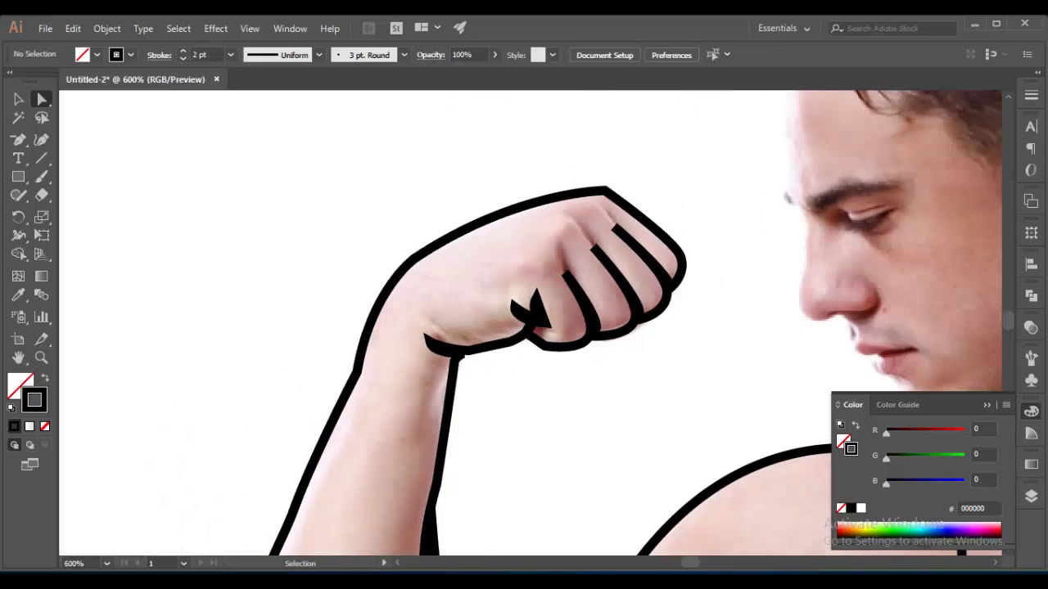
key("ctrl+minus")
key("ctrl+minus")
key("ctrl+minus")
key("ctrl+a")
key("v")
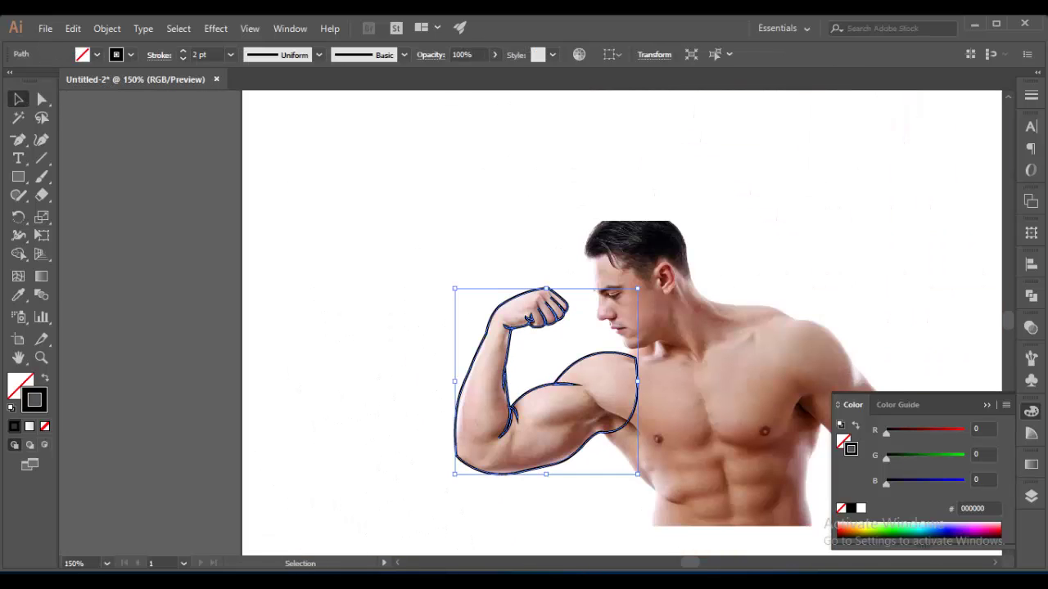
left_click(159, 55)
left_click(94, 113)
key("Escape")
key("ctrl+shift+a")
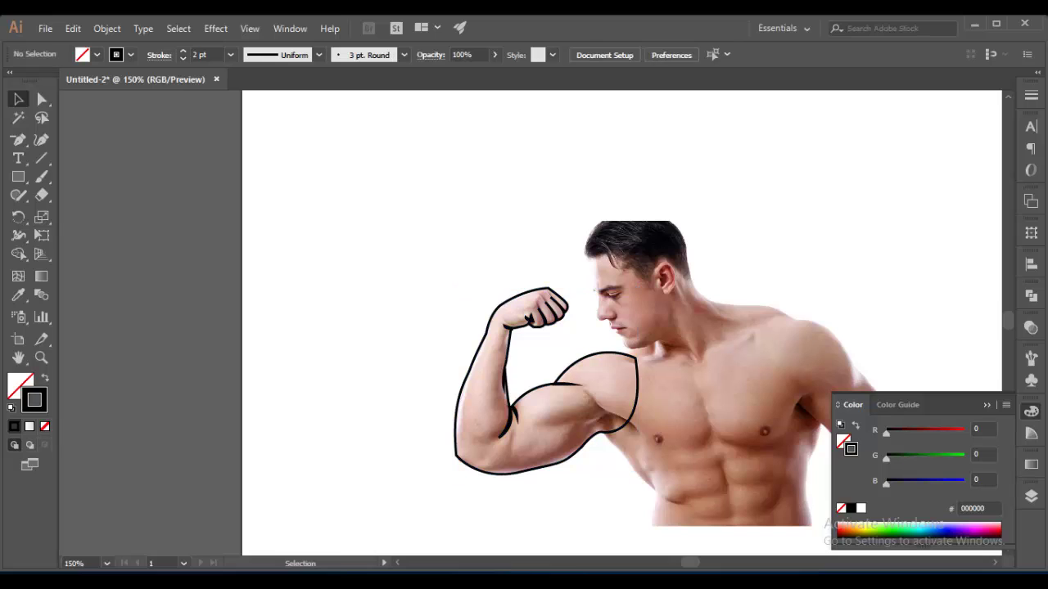
left_click(106, 28)
left_click(164, 115)
Move the reference photo to the right of the drawing and select the arm outline for width editing.
left_click_drag(573, 409, 905, 323)
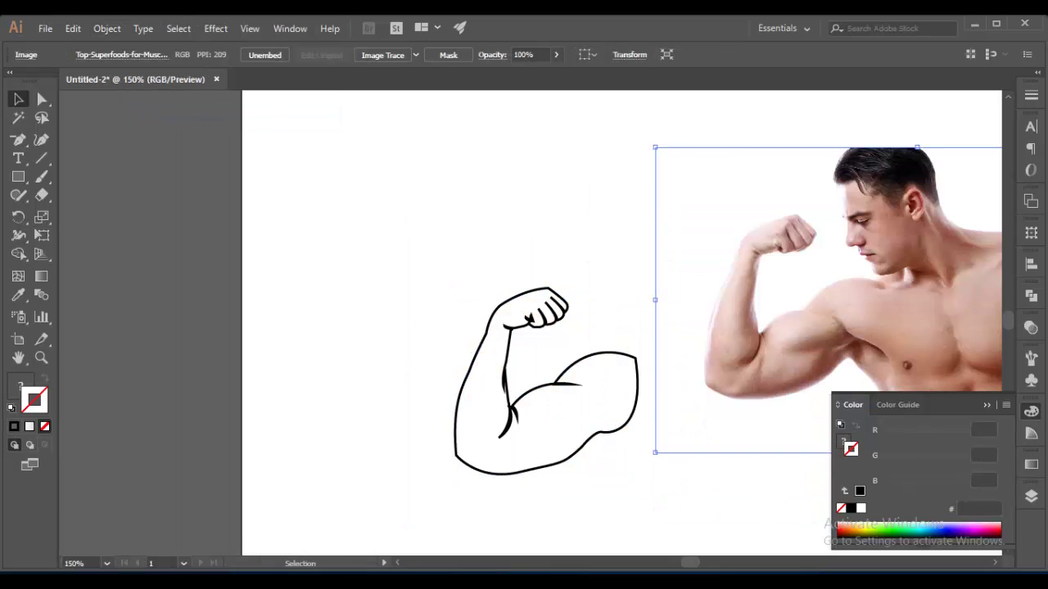
left_click(489, 323)
left_click(18, 235)
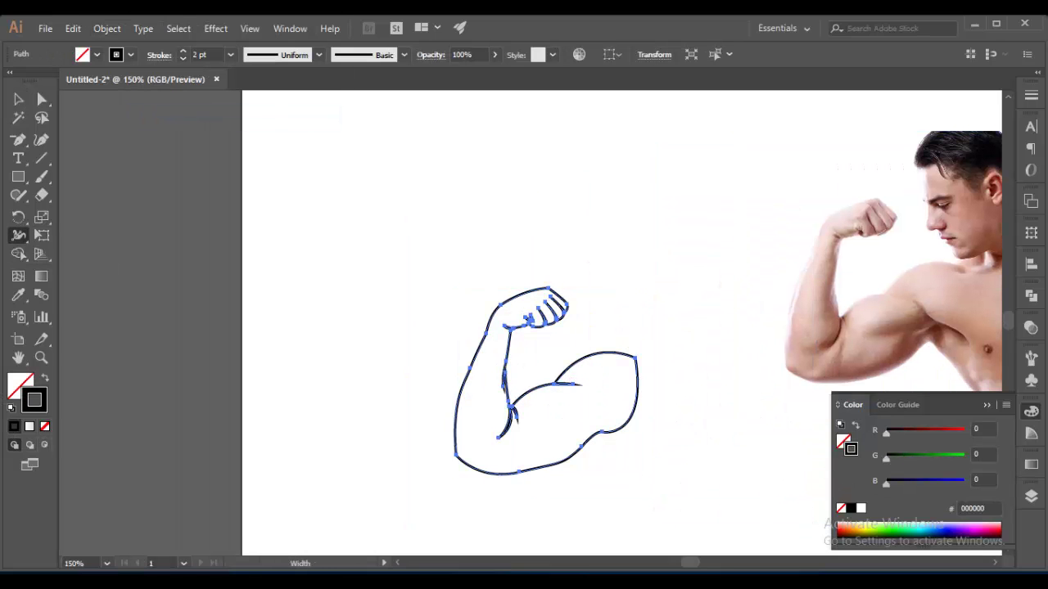
key("ctrl+plus")
key("ctrl+plus")
key("ctrl+plus")
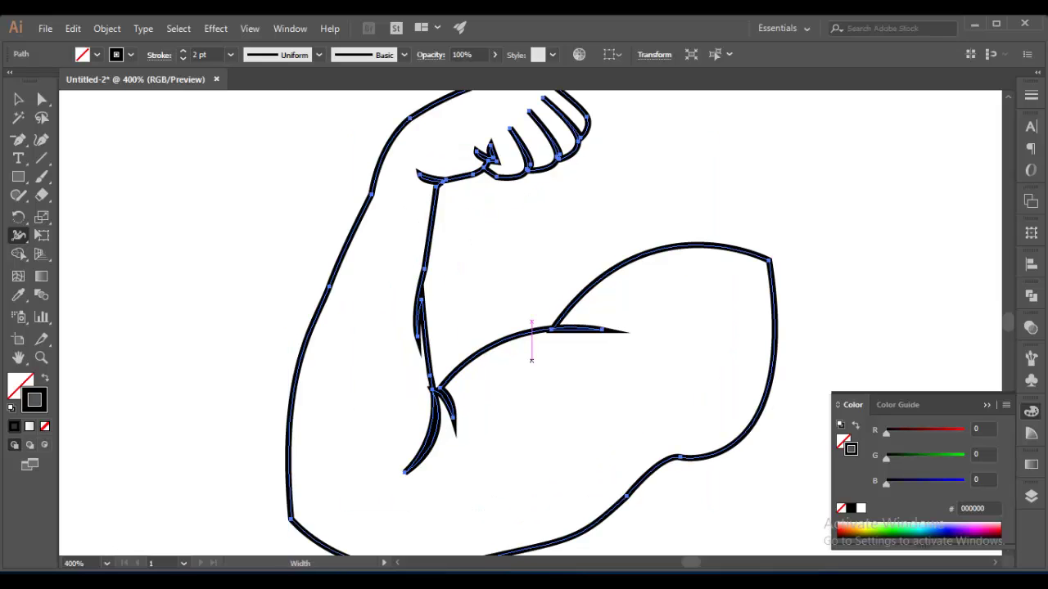
Swell the arm strokes along the biceps curve, the upper arm and near the fist.
left_click_drag(531, 360, 699, 270)
left_click_drag(301, 365, 283, 369)
scroll(289, 370, "down", 5)
left_click_drag(521, 343, 532, 360)
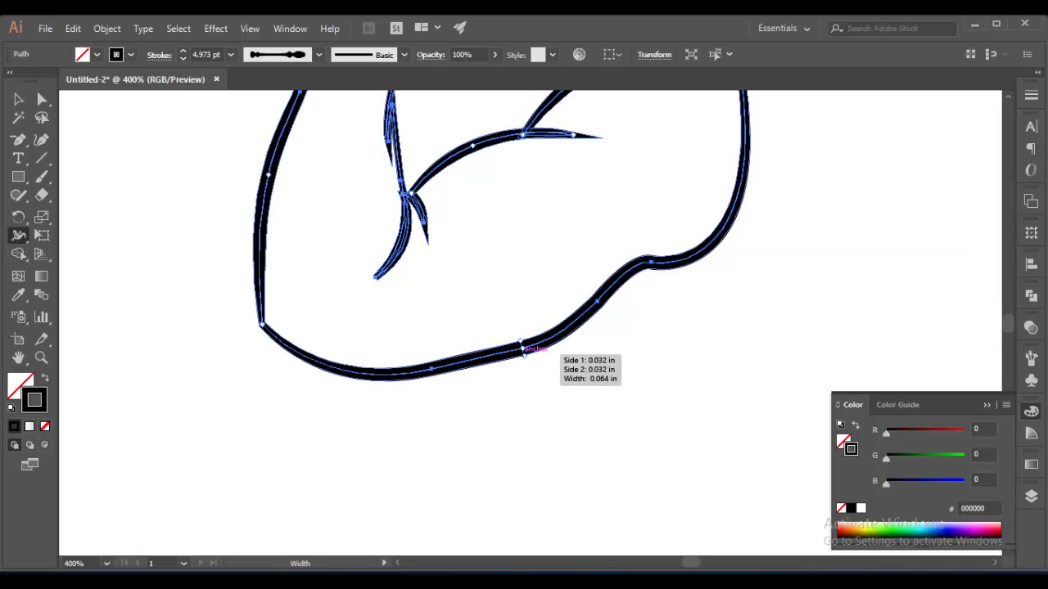
scroll(532, 360, "up", 5)
scroll(532, 360, "up", 3)
left_click_drag(501, 295, 502, 290)
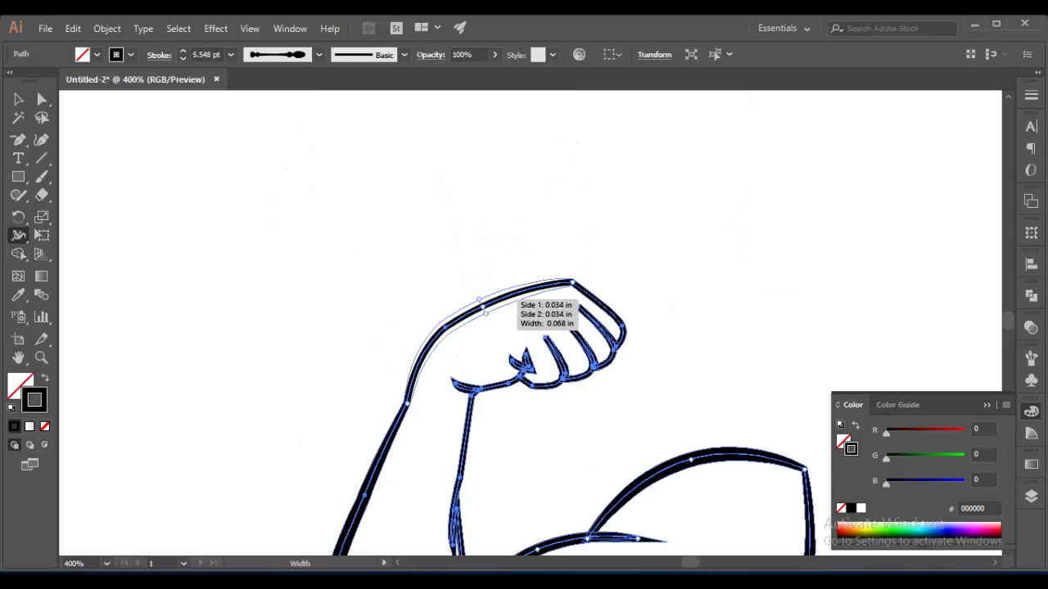
scroll(524, 328, "down", 5)
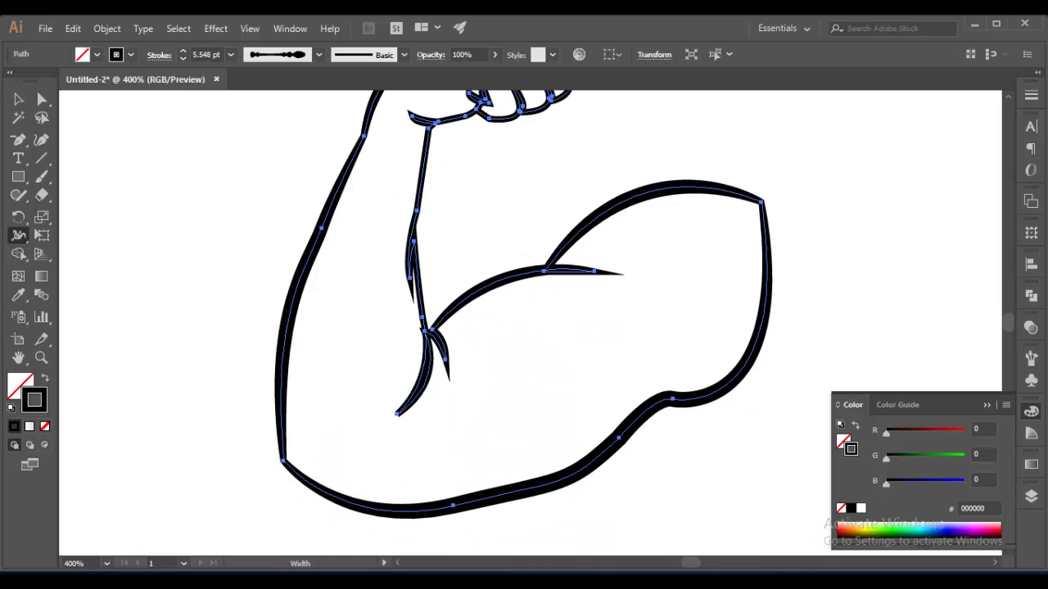
key("v")
key("ctrl+shift+a")
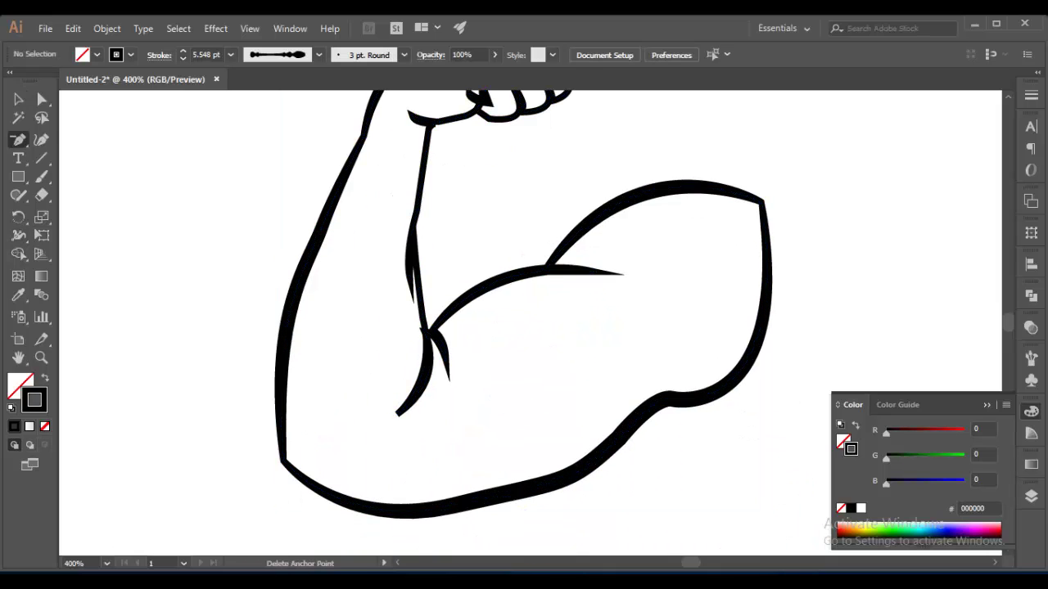
left_click_drag(18, 139, 49, 139)
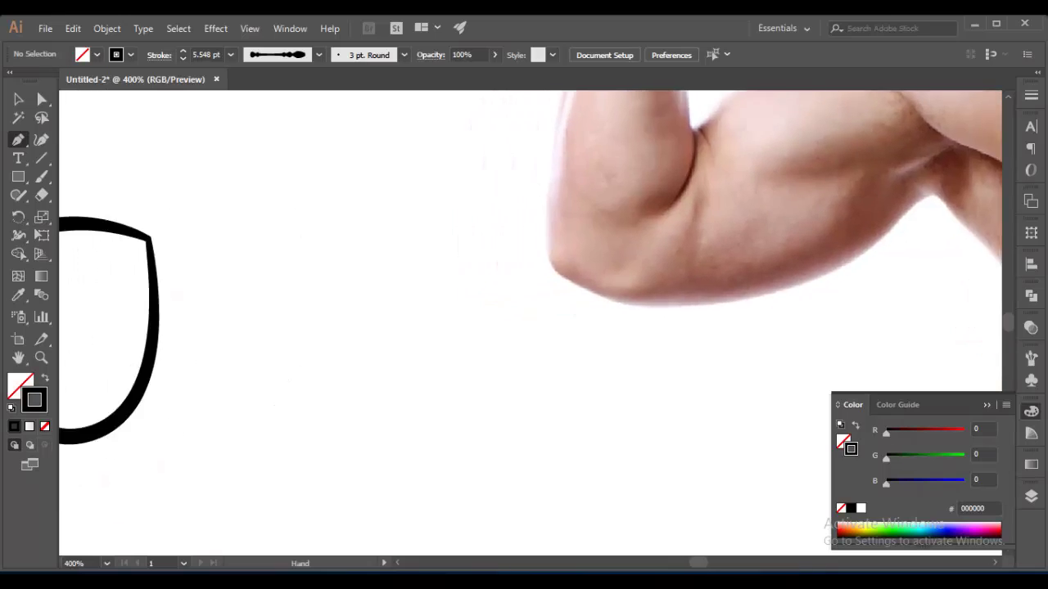
Draw two curved muscle lines, one across the lower biceps and one along the forearm.
left_click(601, 340)
left_click_drag(419, 412, 282, 375)
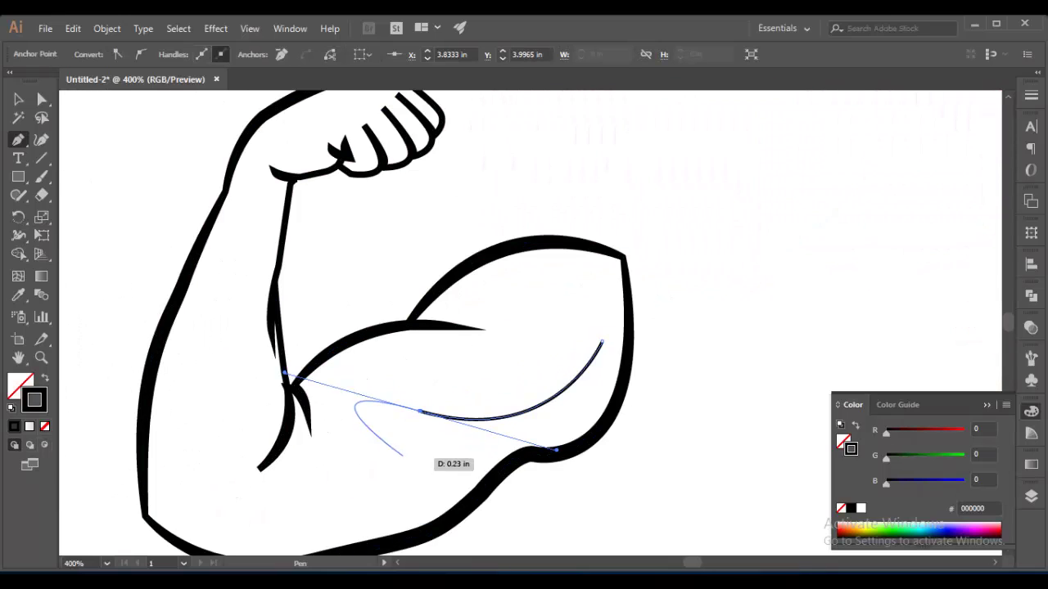
key("Escape")
left_click_drag(198, 330, 198, 478)
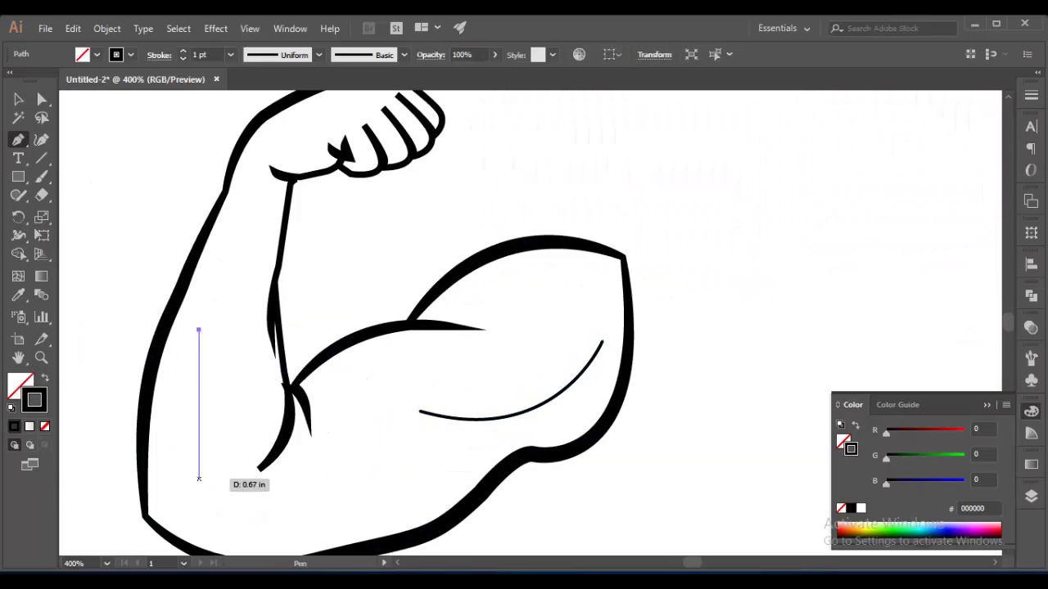
Set both new muscle curves to a 2 pt stroke.
key("v")
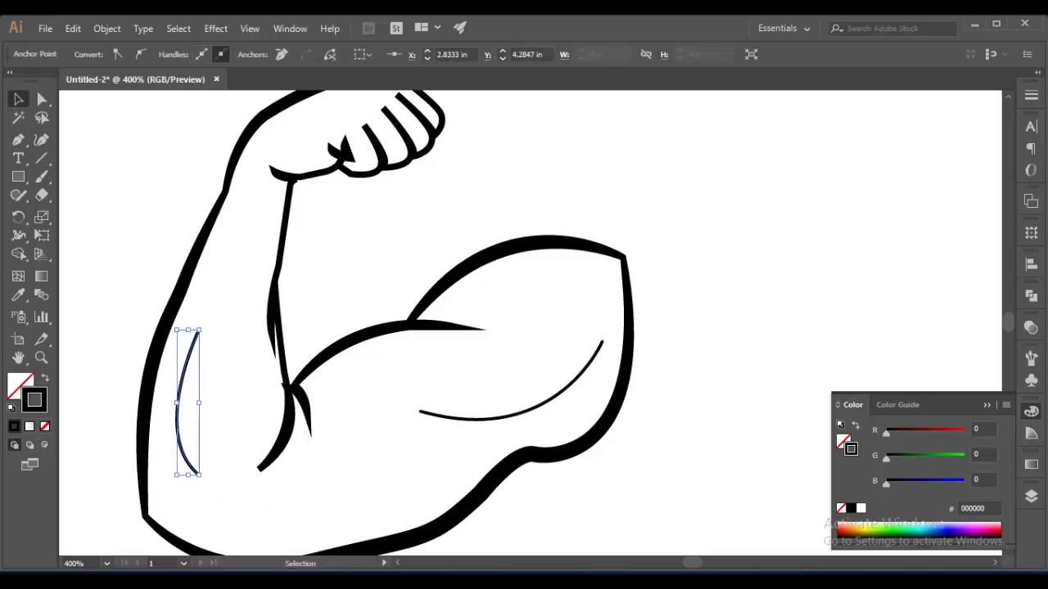
left_click(491, 419)
left_click(179, 383, "shift")
left_click(230, 54)
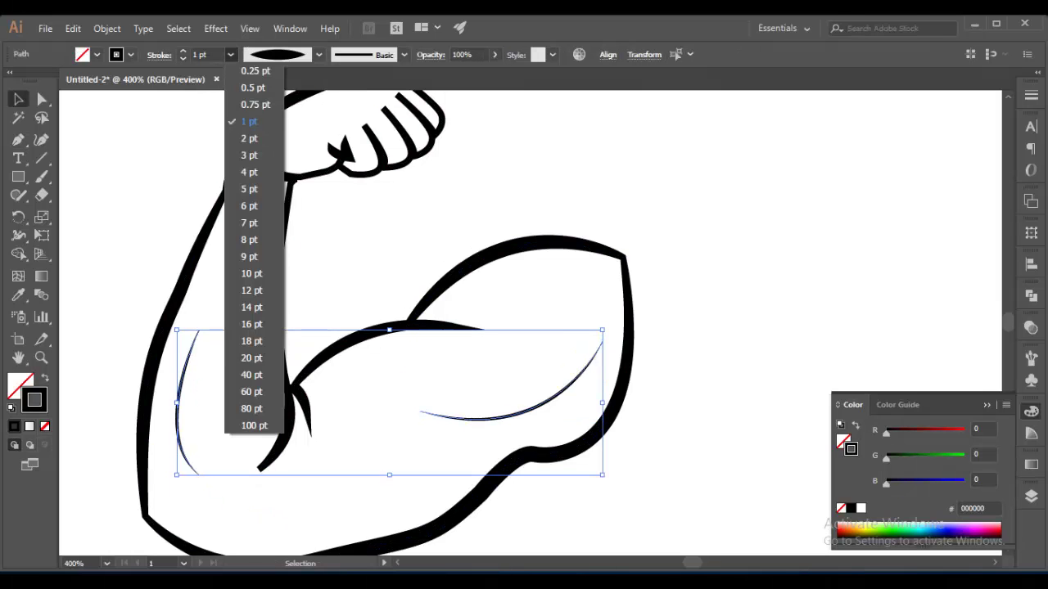
left_click(250, 139)
key("shift+ctrl+a")
key("ctrl+1")
Shift the bodybuilder photo to the right edge and place suplement.jpeg beside the arm.
left_click_drag(704, 262, 953, 283)
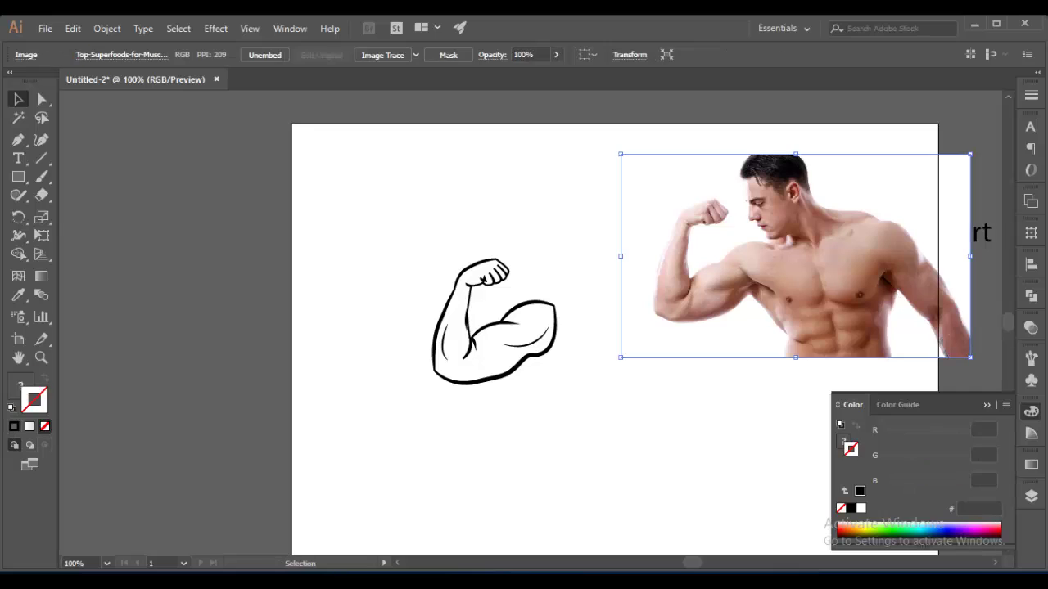
key("shift+ctrl+a")
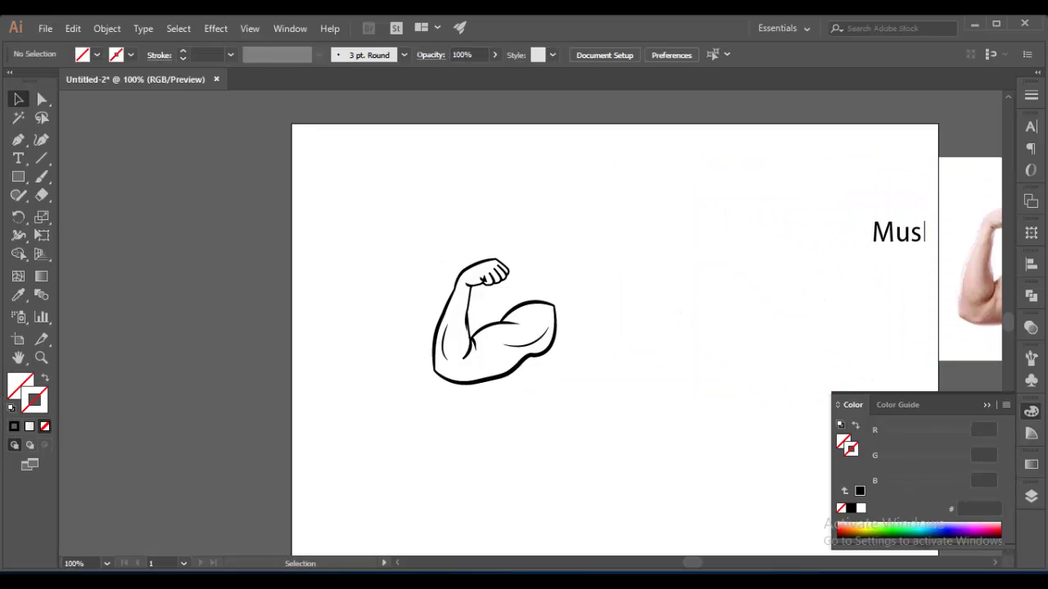
left_click(45, 28)
left_click(46, 275)
scroll(401, 254, "down", 5)
left_click(178, 254)
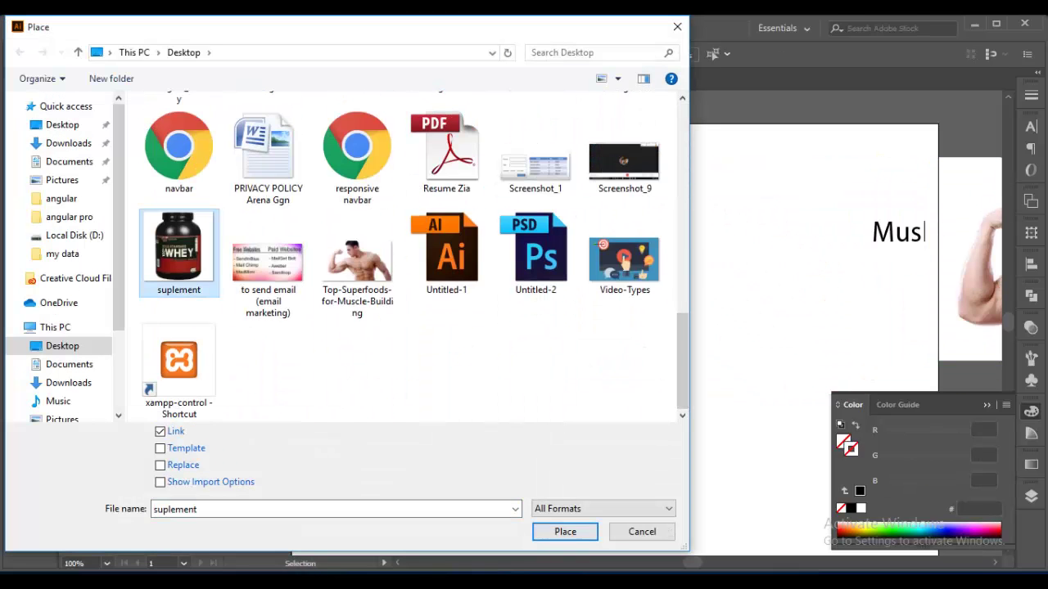
left_click(565, 531)
left_click(584, 205)
left_click_drag(688, 303, 776, 316)
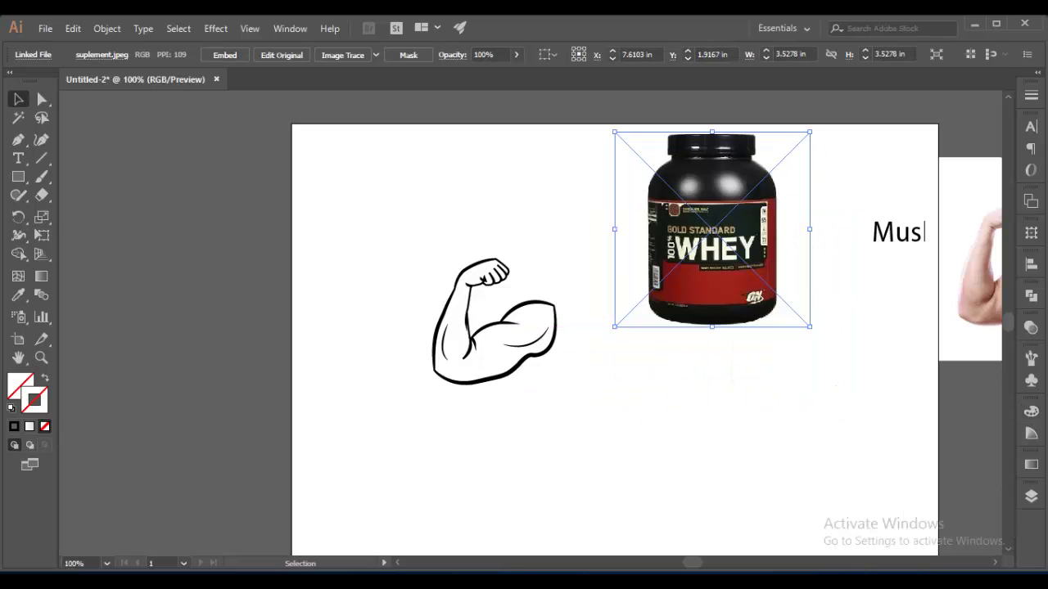
Frame the arm with a black-stroked circle about 2.89 in across.
left_click_drag(18, 176, 90, 212)
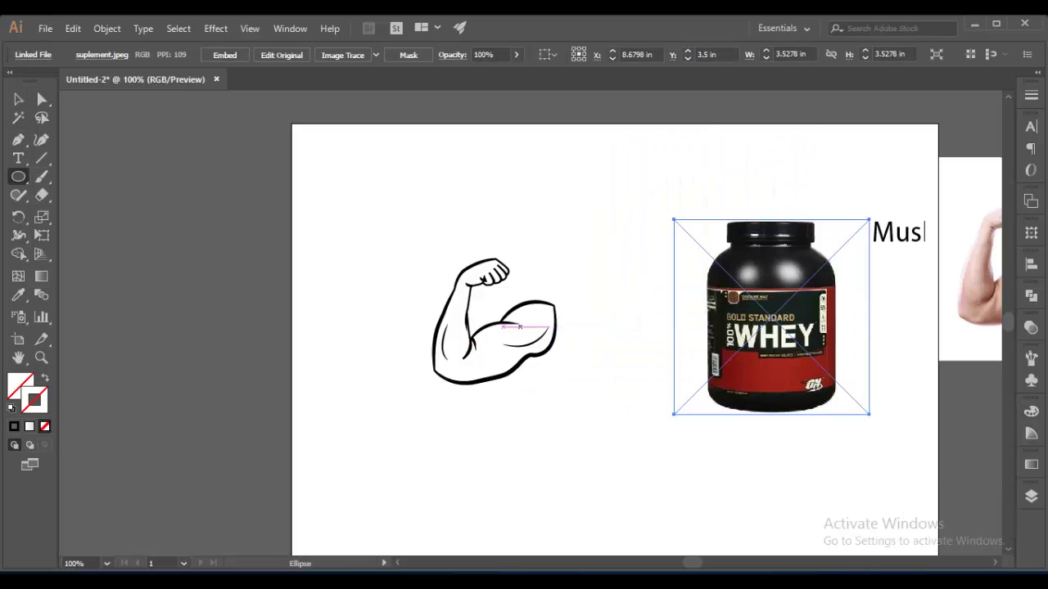
mouse_move(491, 327)
left_mouse_down()
mouse_move(414, 239)
mouse_move(394, 236)
left_mouse_up()
key("v")
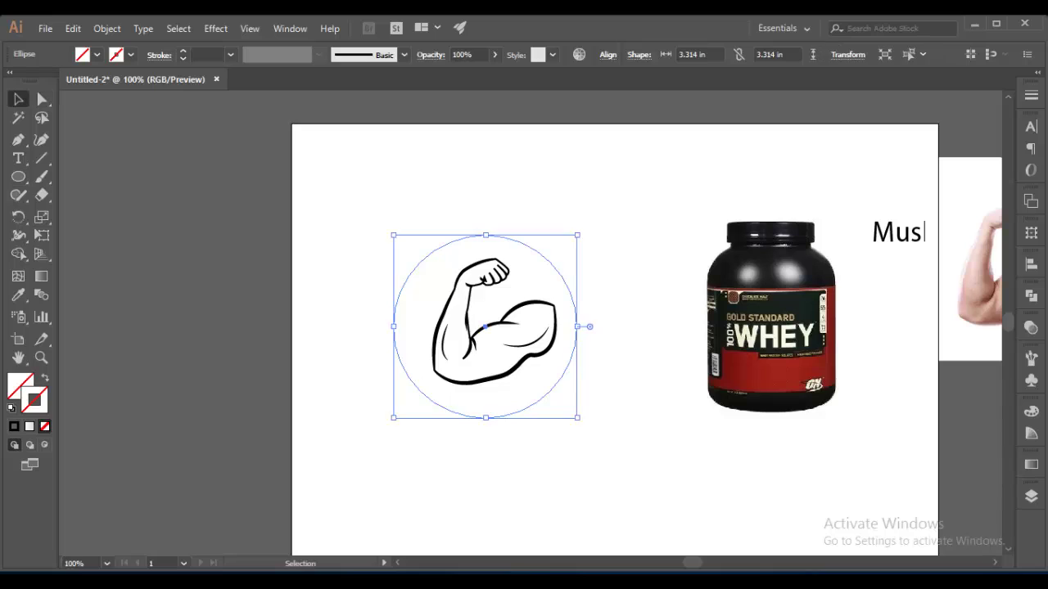
mouse_move(562, 381)
left_mouse_down()
mouse_move(522, 370)
mouse_move(580, 379)
left_mouse_up()
key("comma")
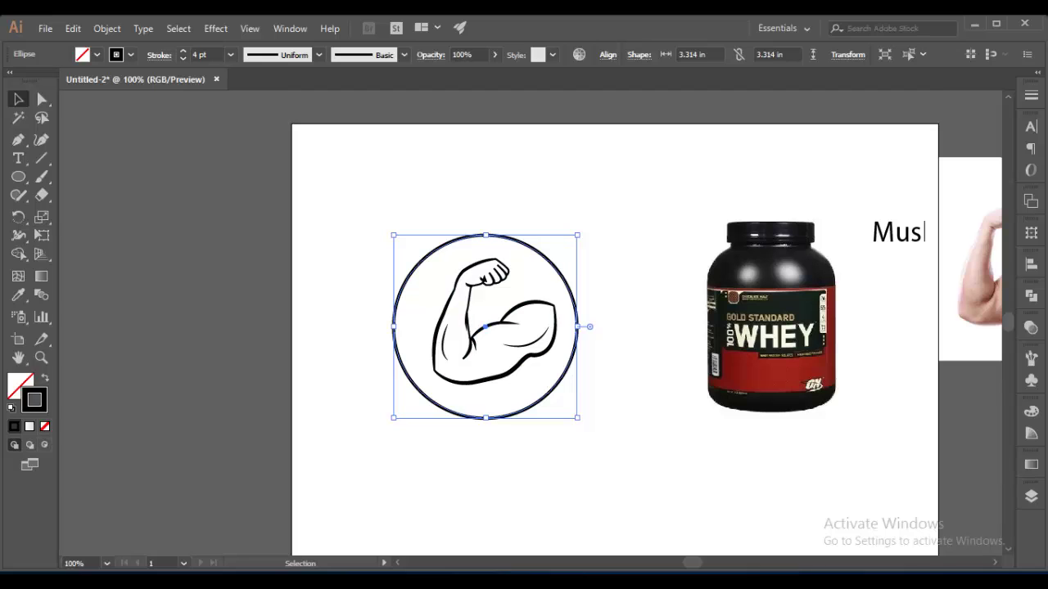
left_click_drag(580, 417, 566, 406)
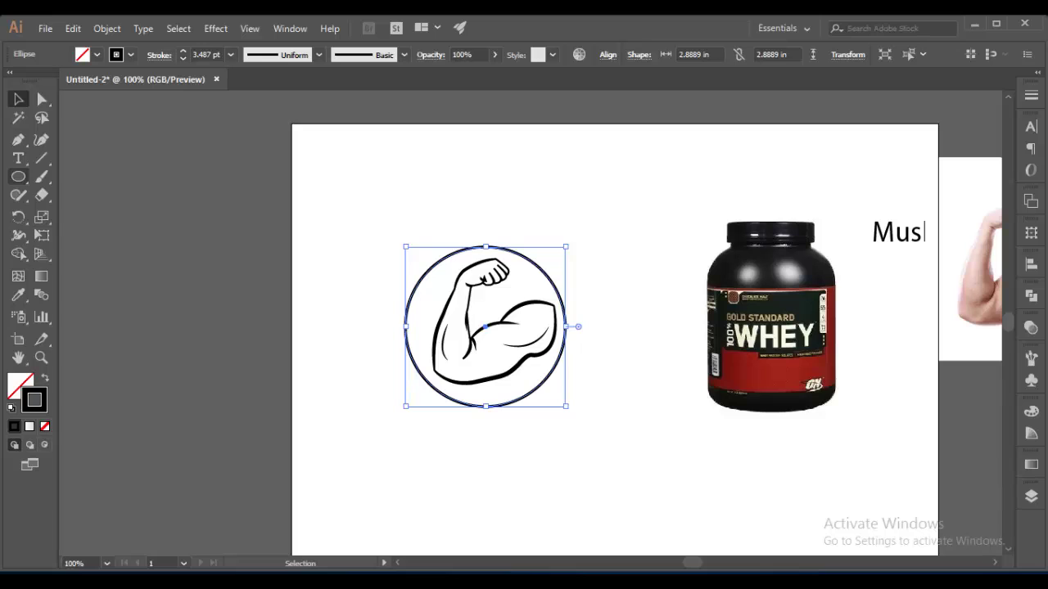
key("p")
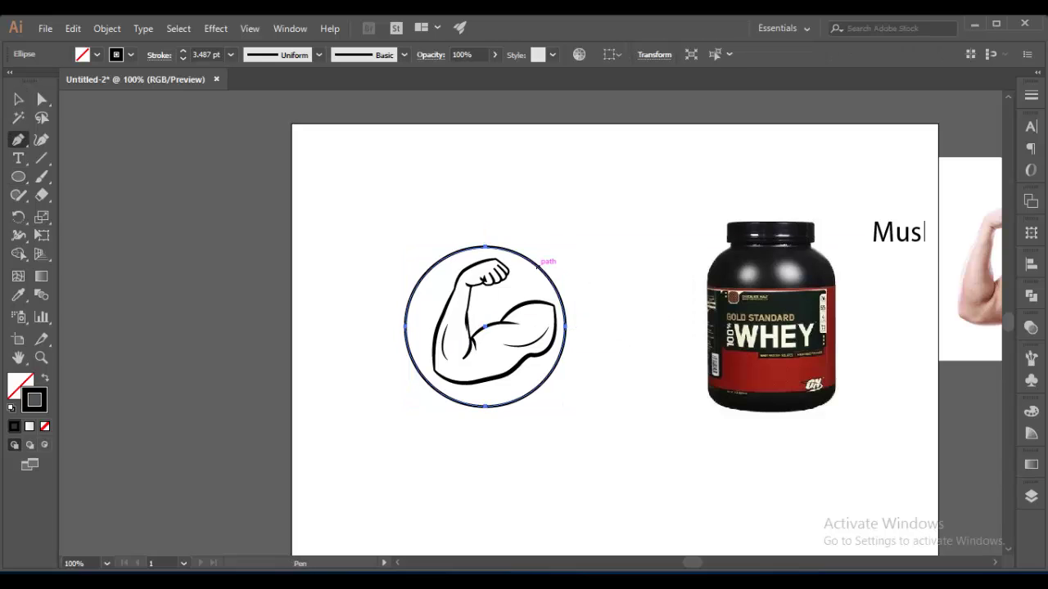
Draw a closed shield shape over the right side of the circle.
key("ctrl+plus")
left_click_drag(570, 211, 619, 338)
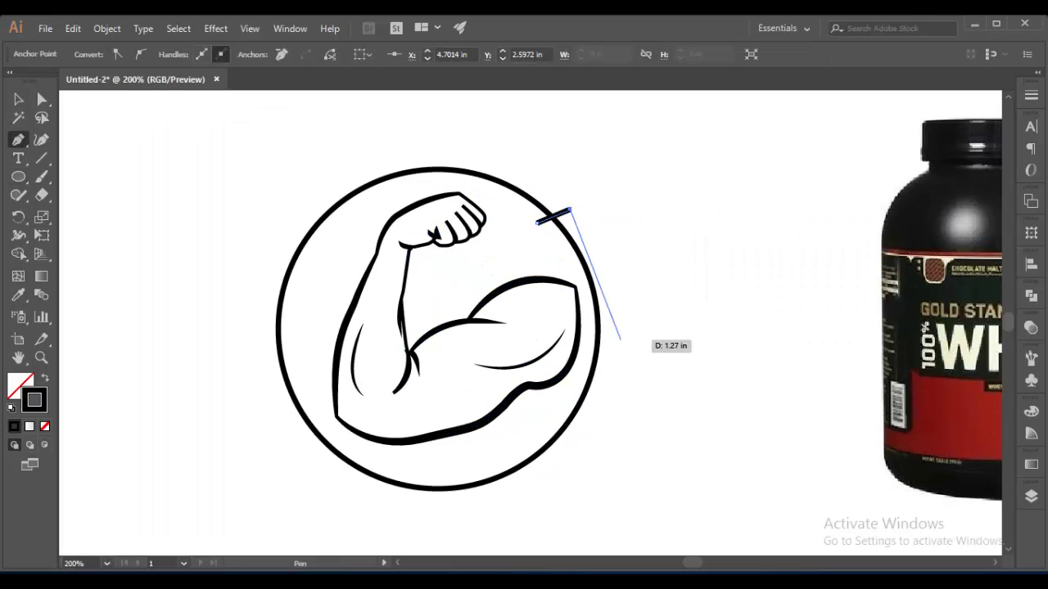
left_click(616, 291)
left_click(616, 414)
left_click(585, 440)
left_click(553, 461)
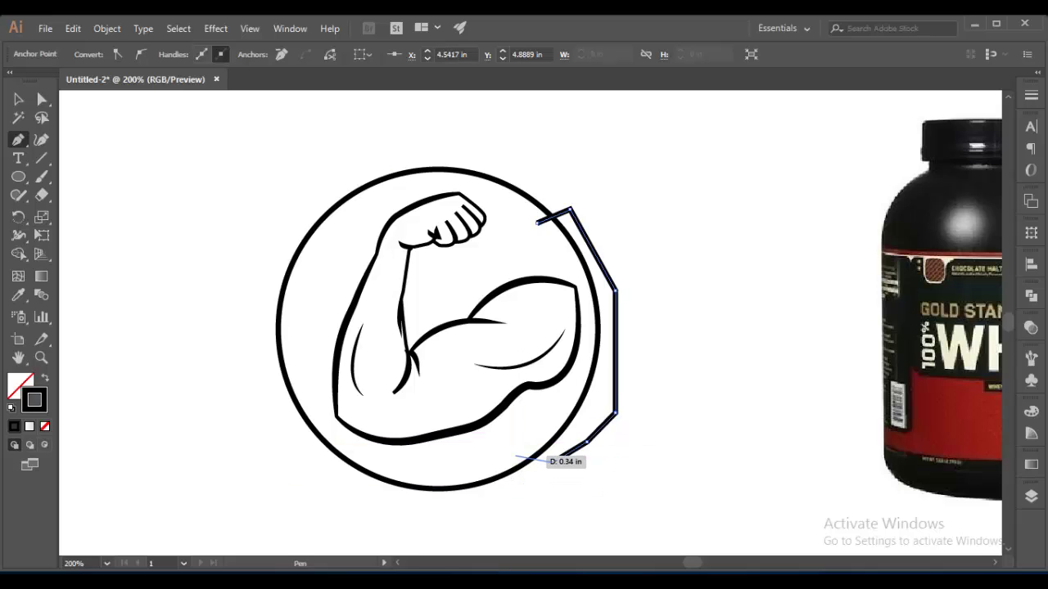
left_click(514, 456)
left_click(555, 407)
left_click(577, 368)
left_click(589, 317)
left_click(537, 221)
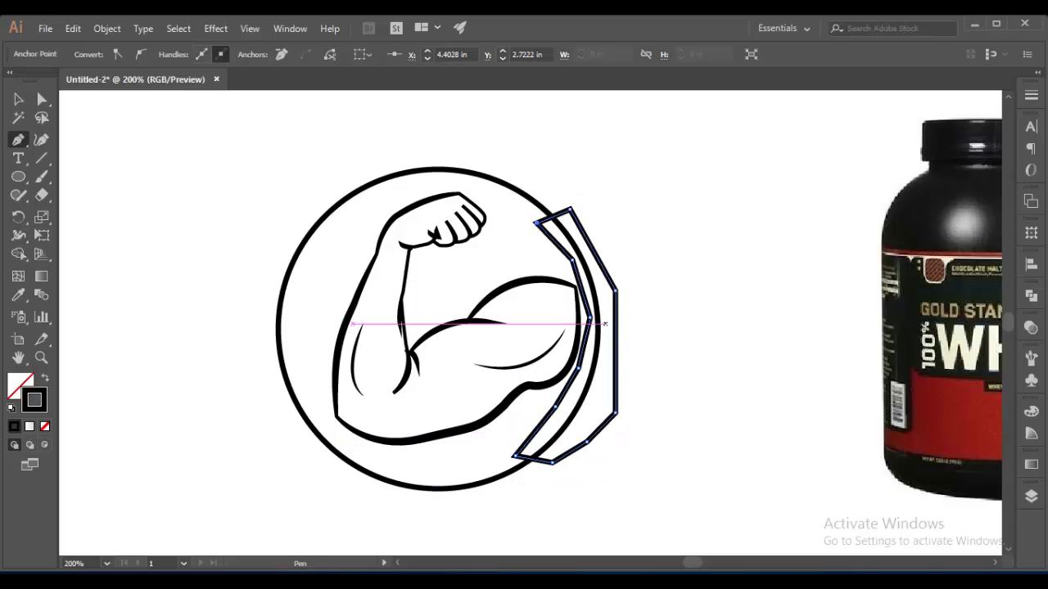
Split the circle and shield with Pathfinder Outline, ungroup, and delete the shield piece.
key("v")
left_click(483, 170, "shift")
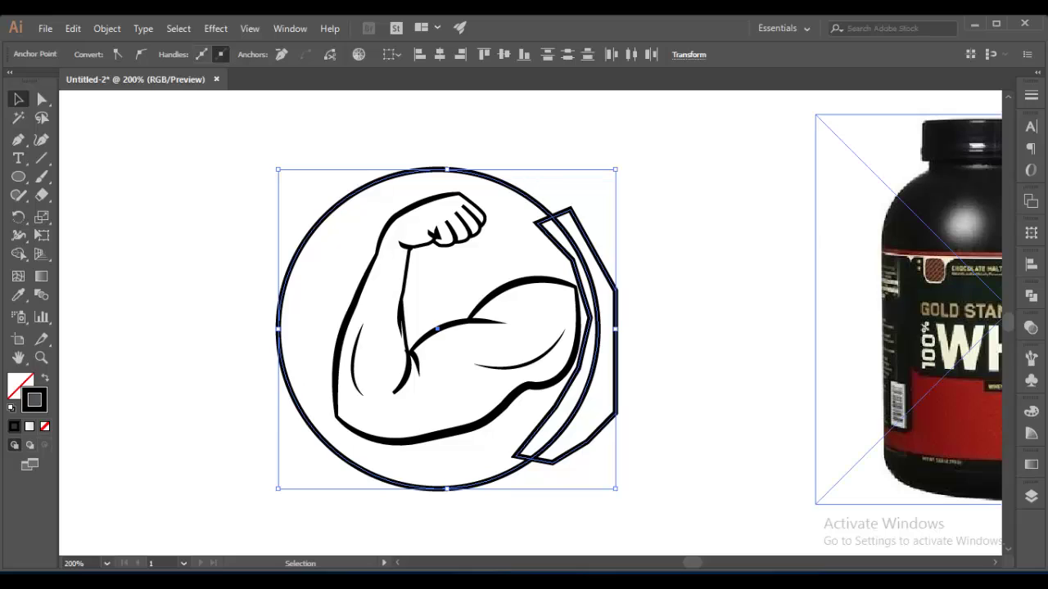
left_click(1030, 295)
left_click(969, 365)
left_click_drag(229, 433, 281, 93)
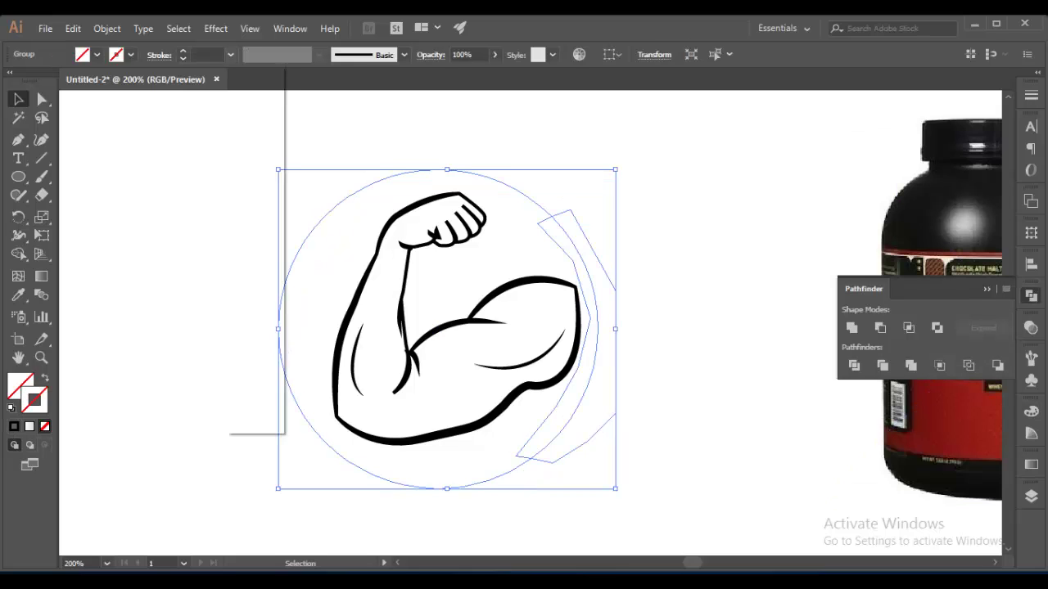
key("ctrl+shift+a")
key("ctrl+z")
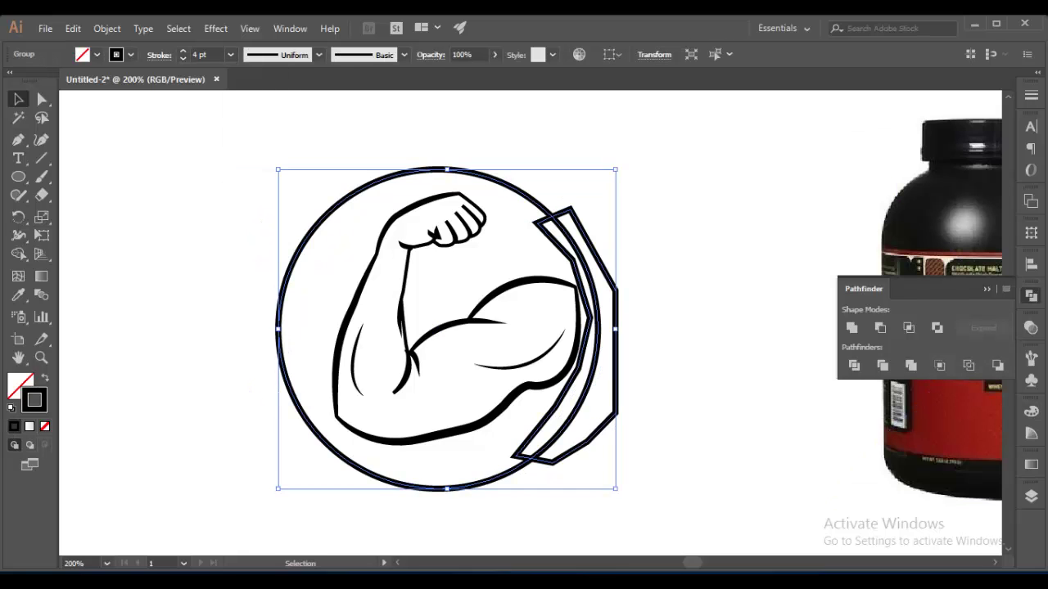
left_click(107, 28)
left_click(164, 80)
left_click(594, 263)
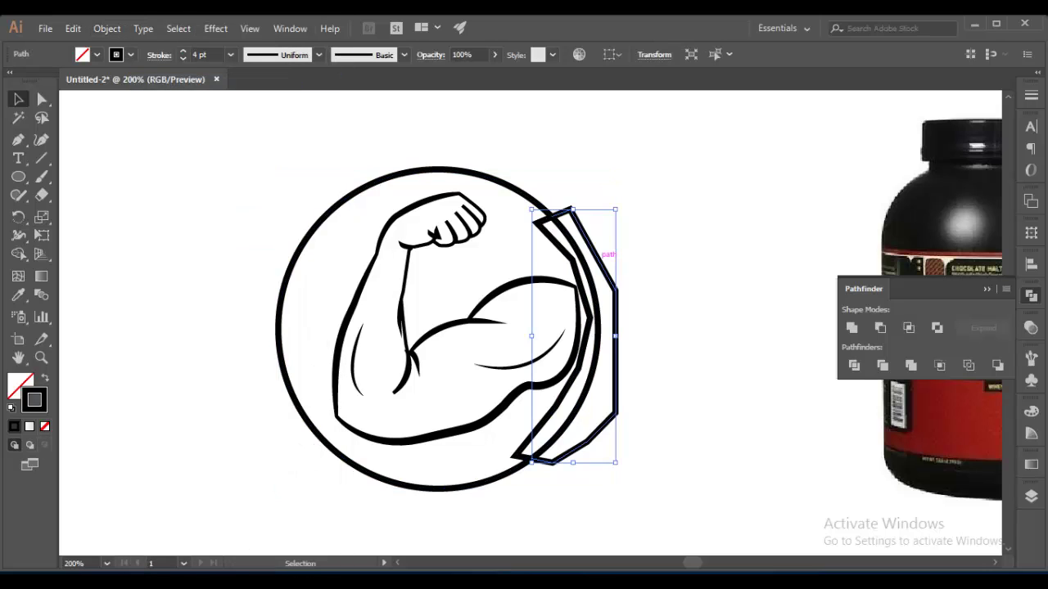
key("Delete")
Give the remaining open arc a 6 pt stroke.
left_click(549, 211)
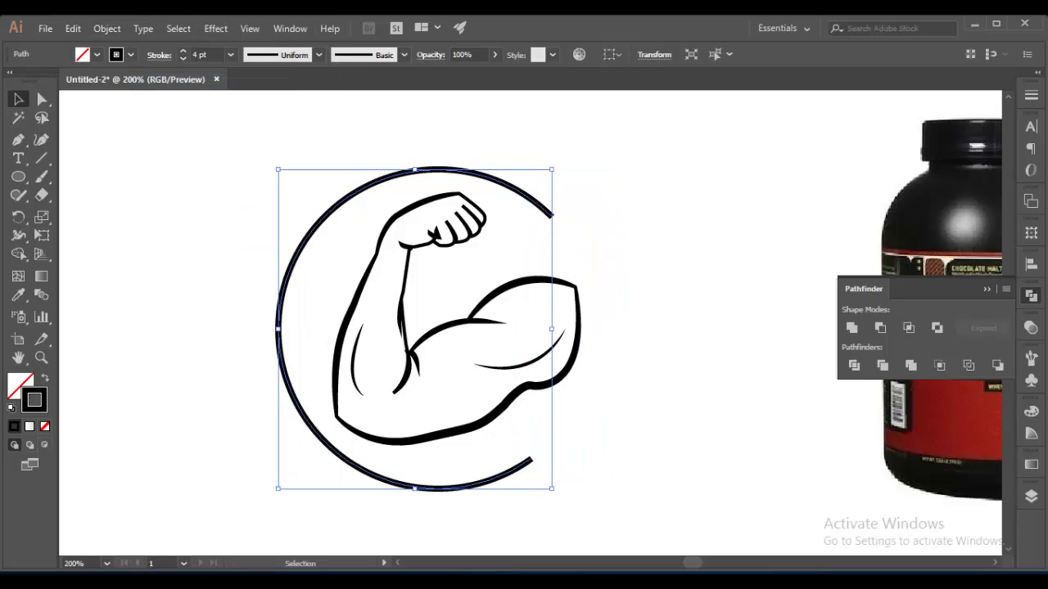
left_click(696, 409)
left_click(282, 328)
left_click(230, 54)
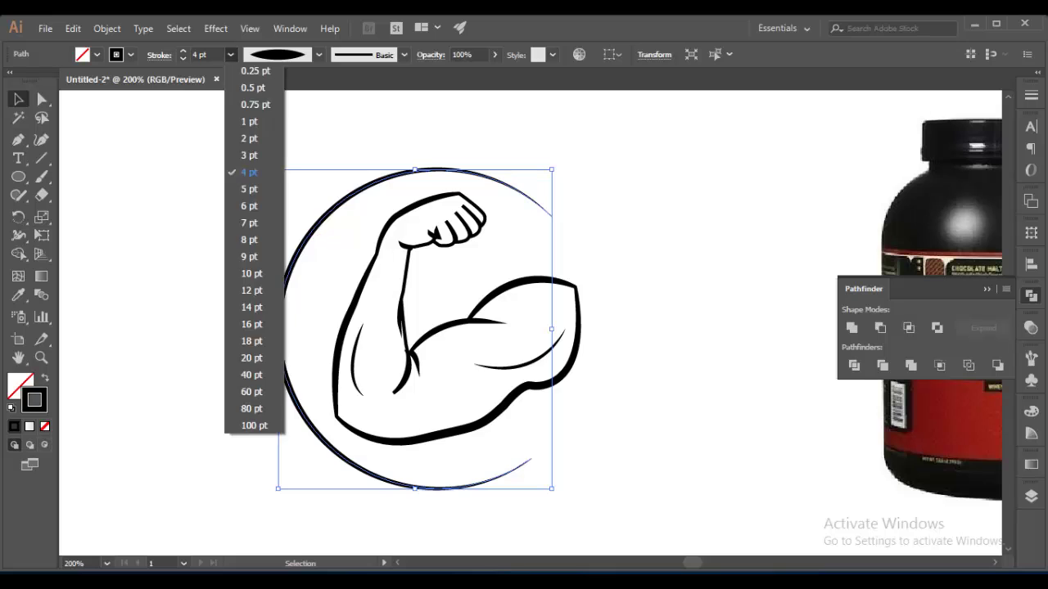
left_click(245, 204)
left_click(696, 409)
key("ctrl+0")
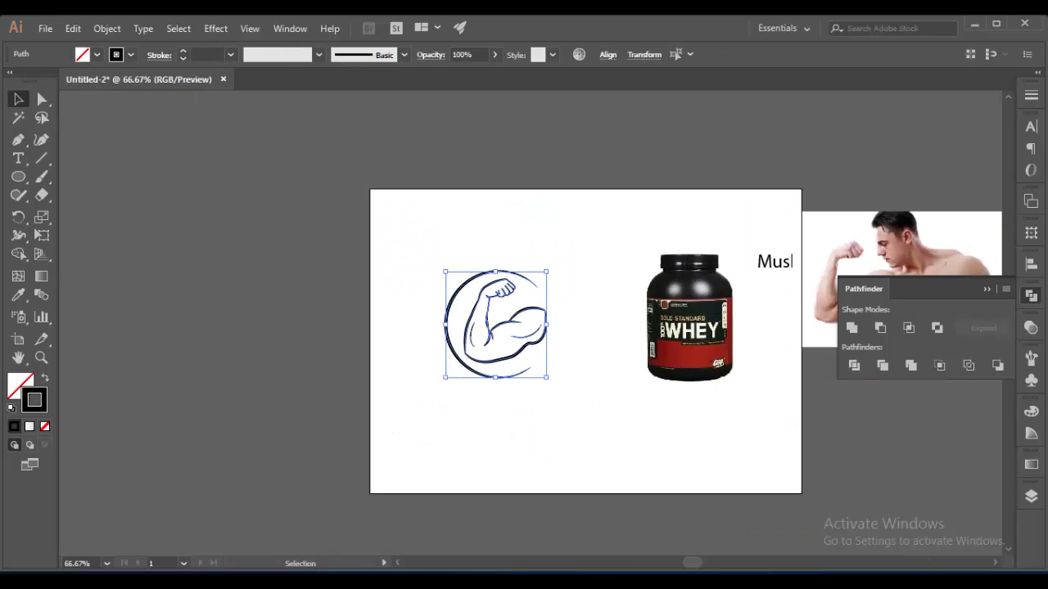
Shrink the arm logo to the upper left and move the MusleKart text beneath it.
left_click_drag(548, 378, 458, 262)
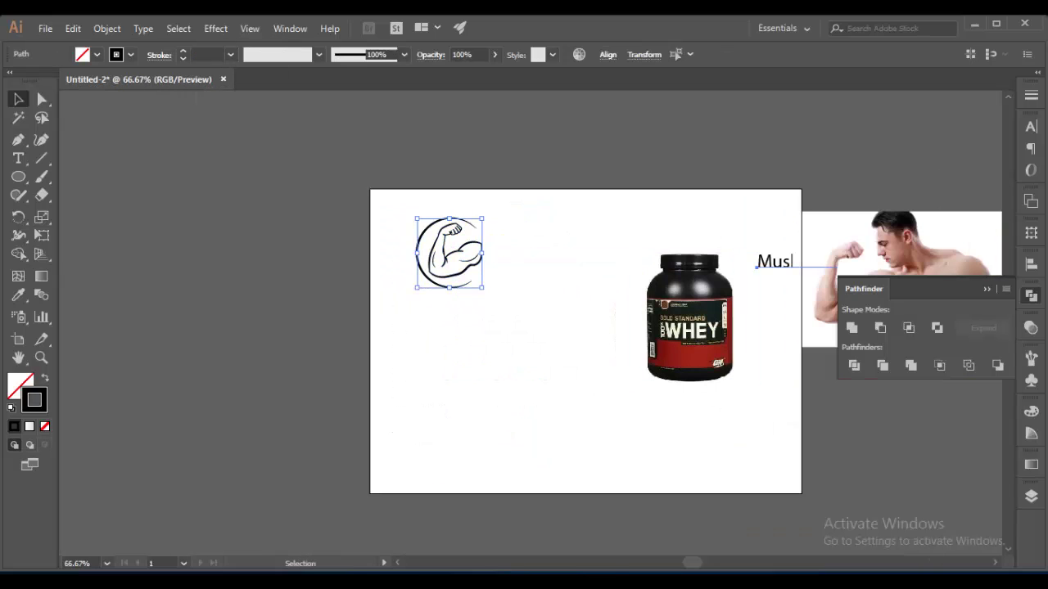
left_click_drag(830, 261, 475, 300)
key("ctrl+plus")
scroll(524, 327, "up", 3)
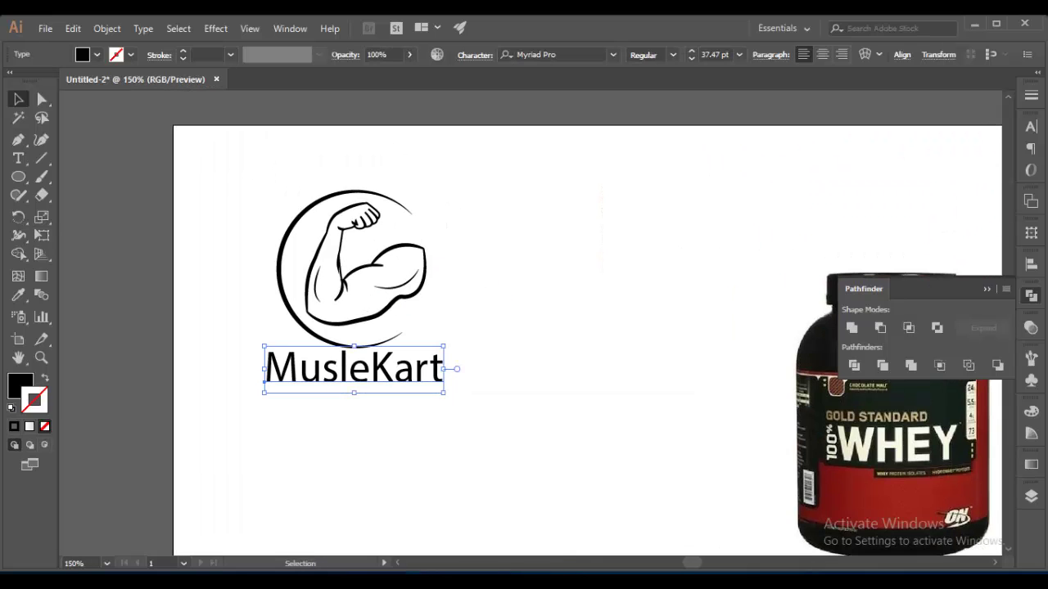
Retype the wordmark as 'MUSCLEKART' in capitals and center it under the logo.
double_click(352, 368)
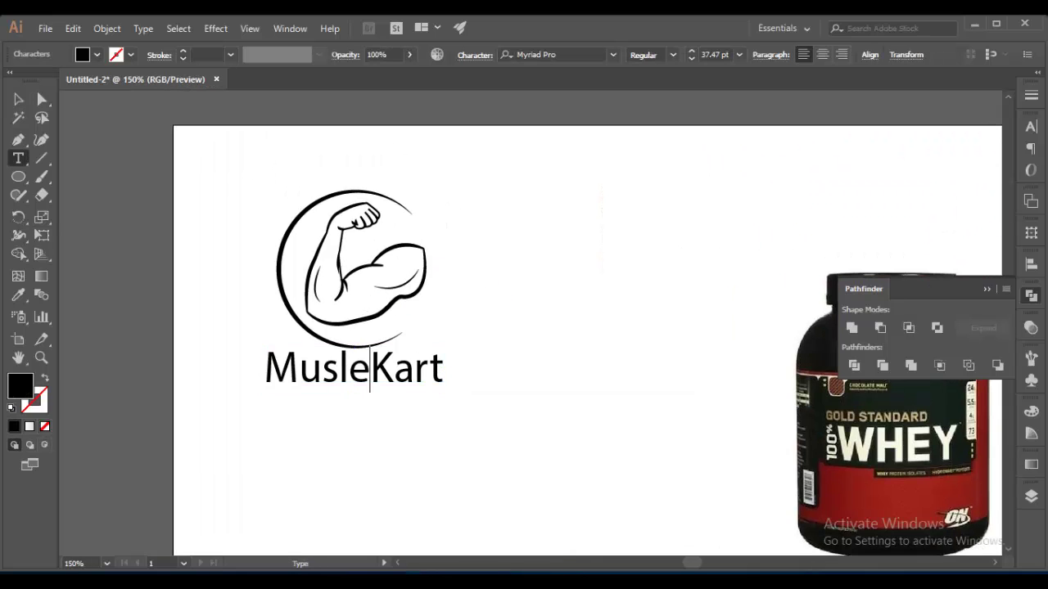
key("ctrl+a")
type("MU")
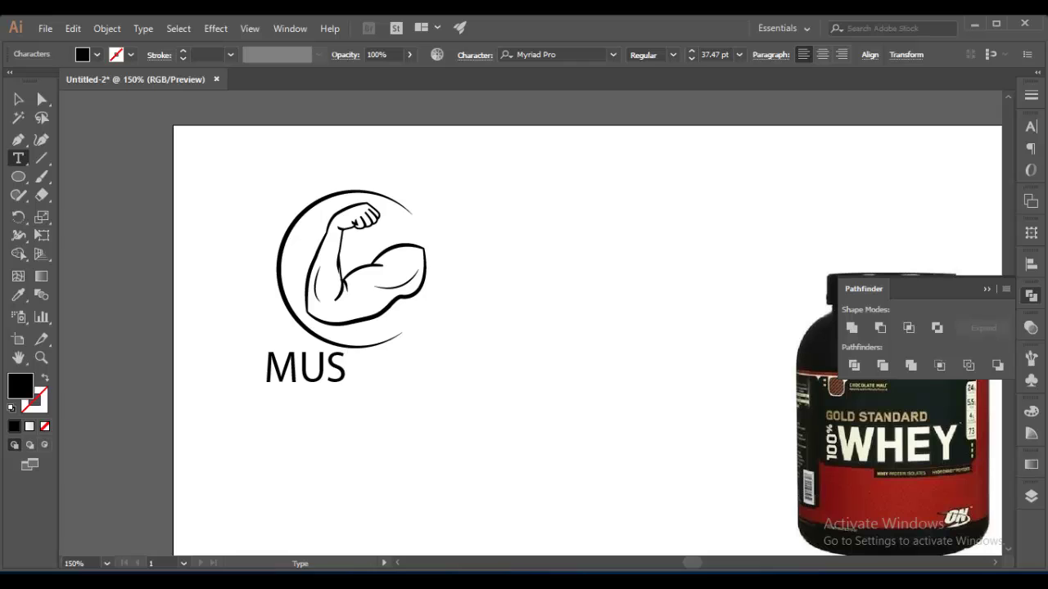
key("Escape")
left_click_drag(391, 373, 373, 372)
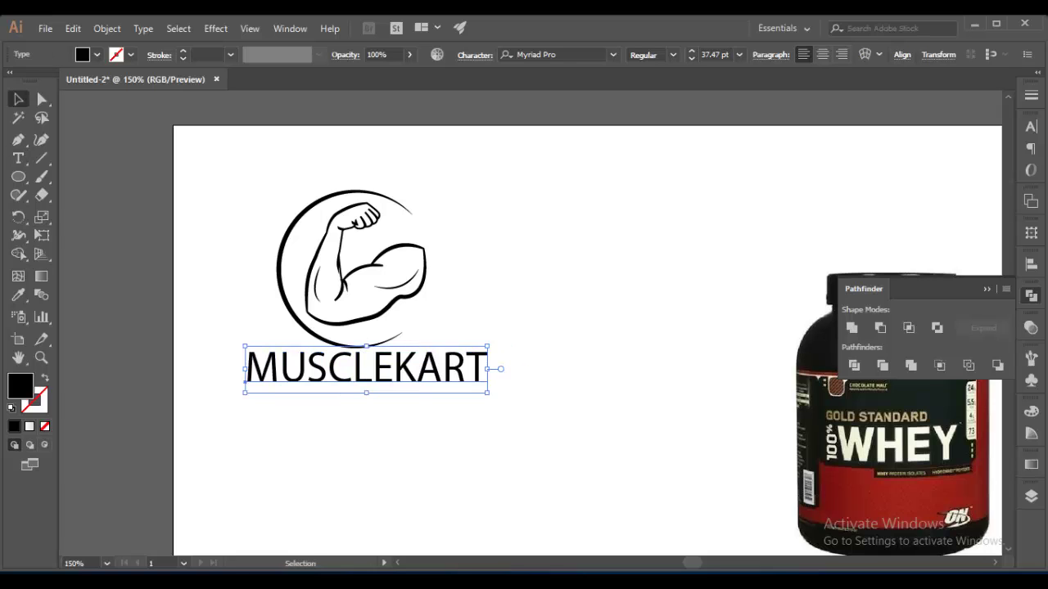
left_click(573, 459)
left_click(370, 370)
left_click_drag(369, 370, 370, 374)
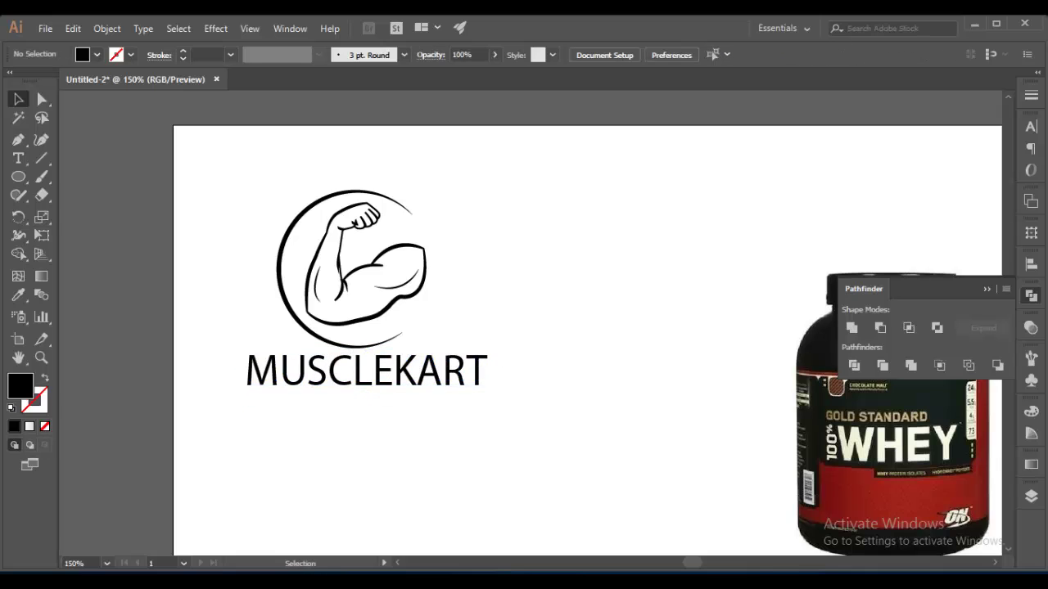
Set MUSCLEKART to Modern Machine at 24 pt and move it beneath the arm emblem.
left_click(612, 54)
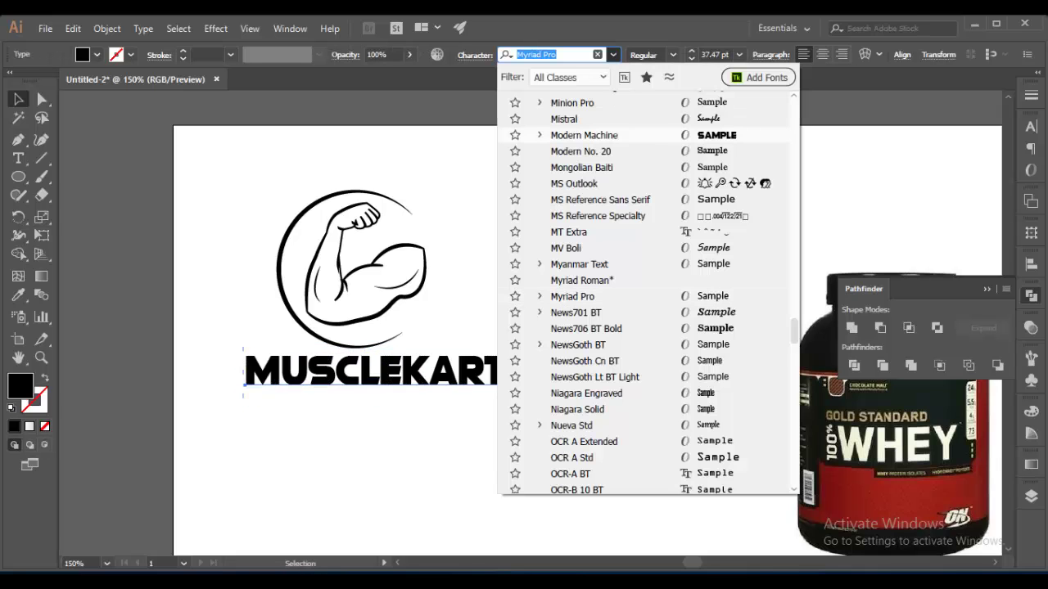
left_click(583, 135)
left_click(739, 54)
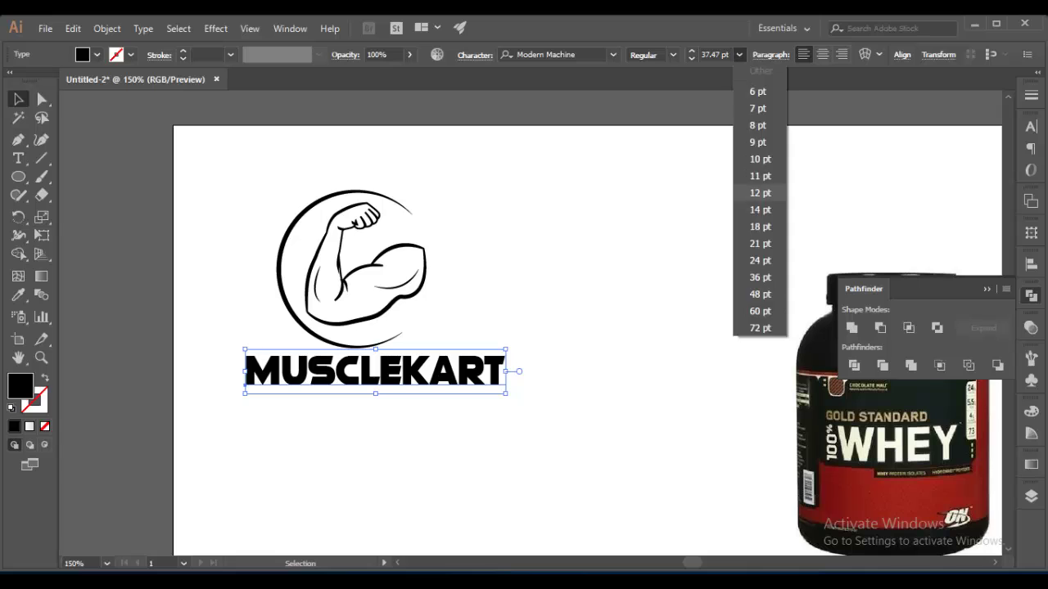
left_click(753, 259)
left_click_drag(327, 376, 350, 364)
left_click(523, 459)
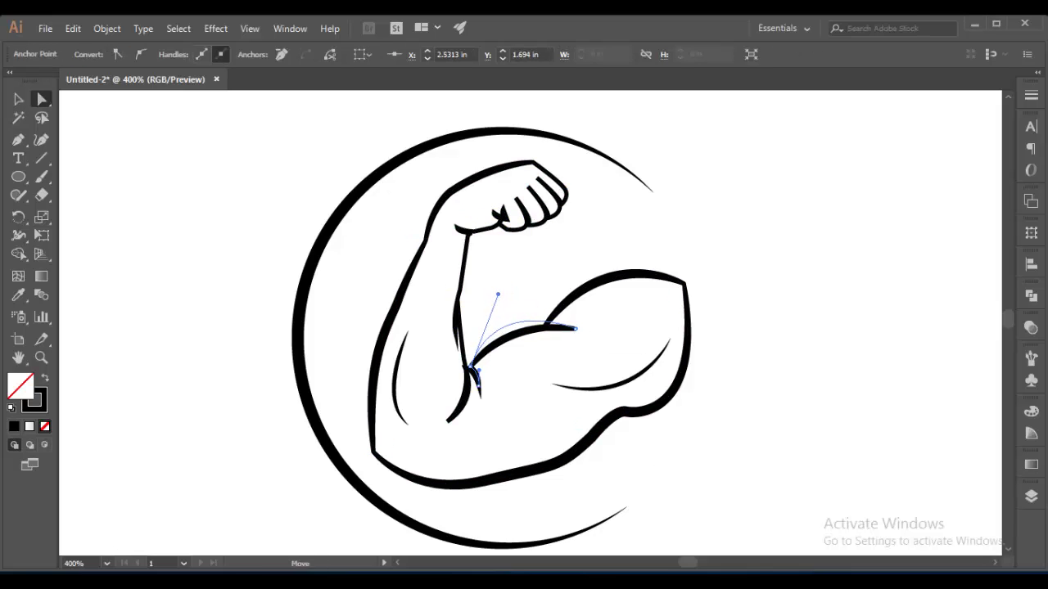
Adjust the bicep and lower forearm anchors and handles so the bicep bulges outward smoothly.
left_click_drag(572, 327, 589, 224)
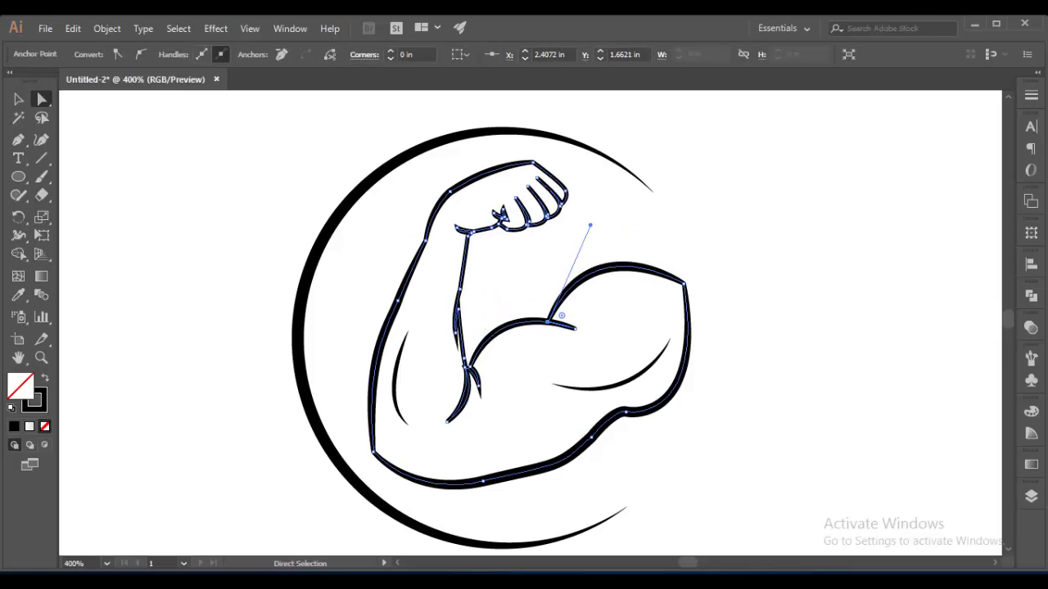
left_click_drag(547, 323, 553, 317)
left_click_drag(594, 437, 598, 449)
left_click(609, 459)
left_click(581, 428)
left_click(615, 408)
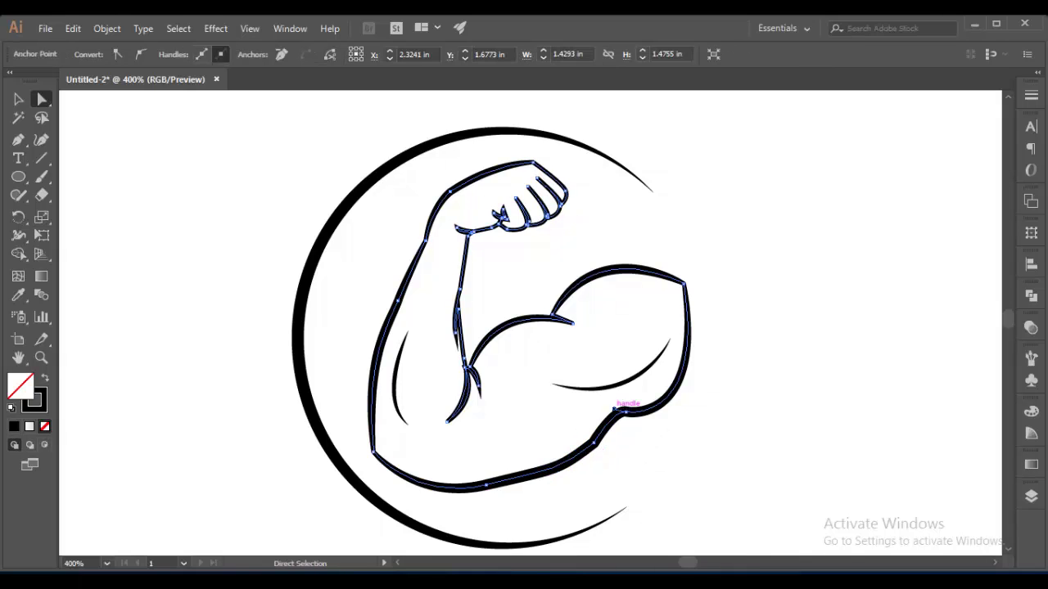
left_click(638, 406)
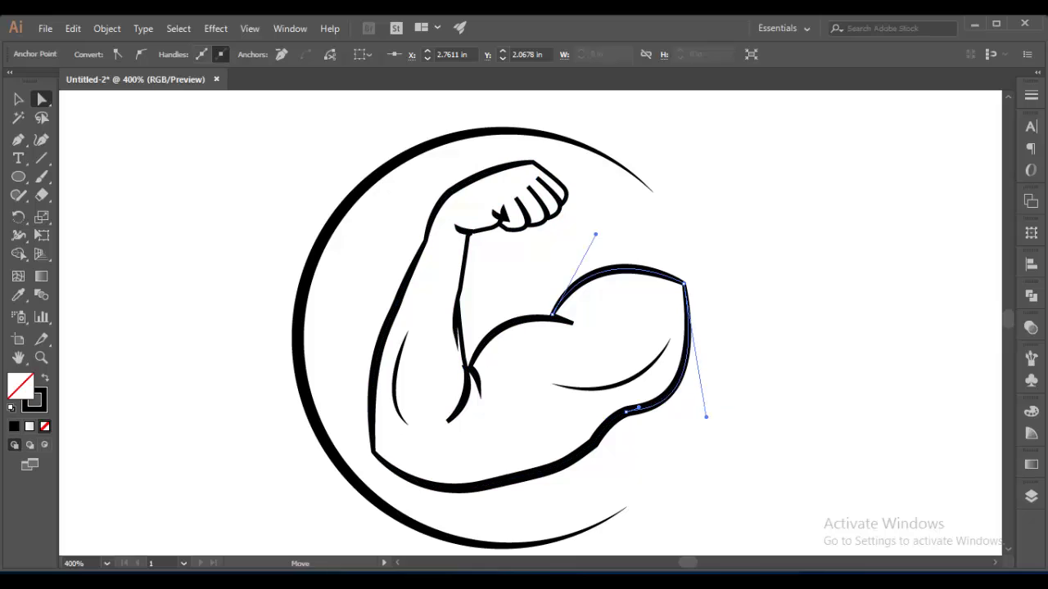
left_click_drag(706, 416, 713, 419)
left_click(728, 425)
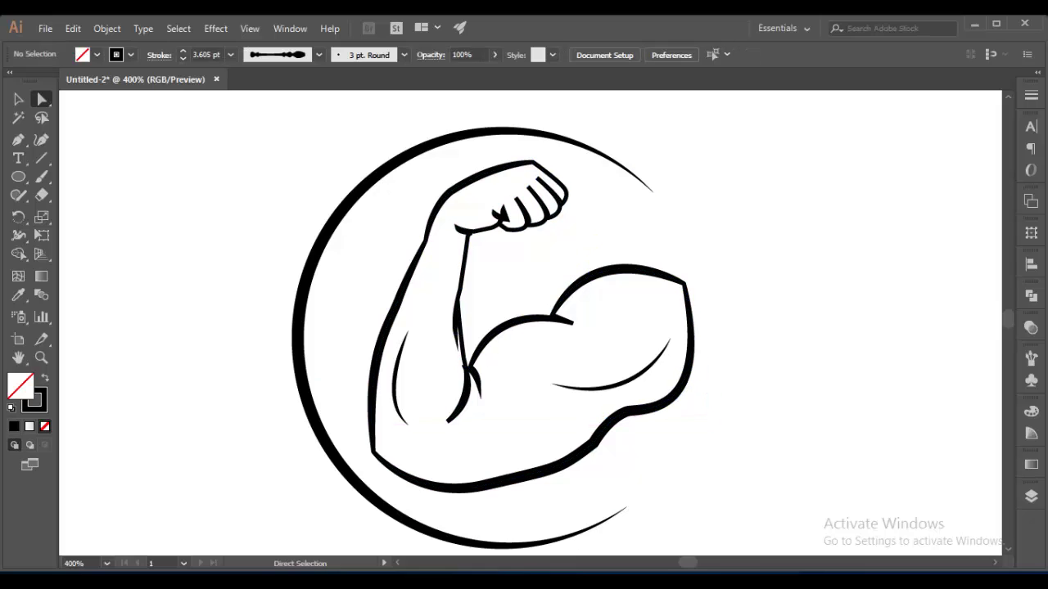
key("ctrl+minus")
key("ctrl+minus")
key("ctrl+minus")
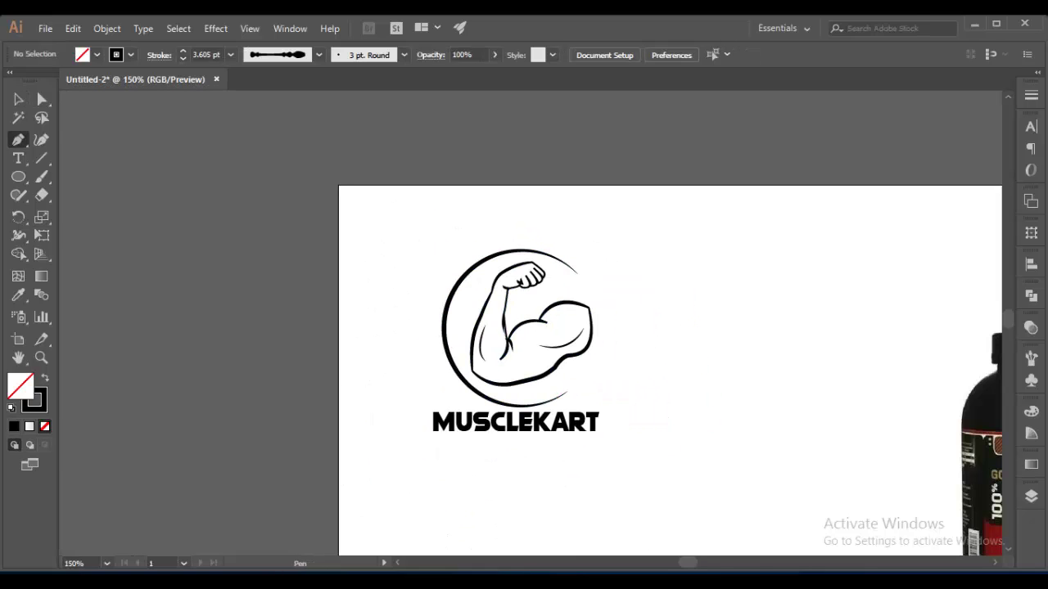
Draw a bicep muscle line with Width Profile 1 and a 2 pt stroke.
left_click_drag(530, 331, 585, 337)
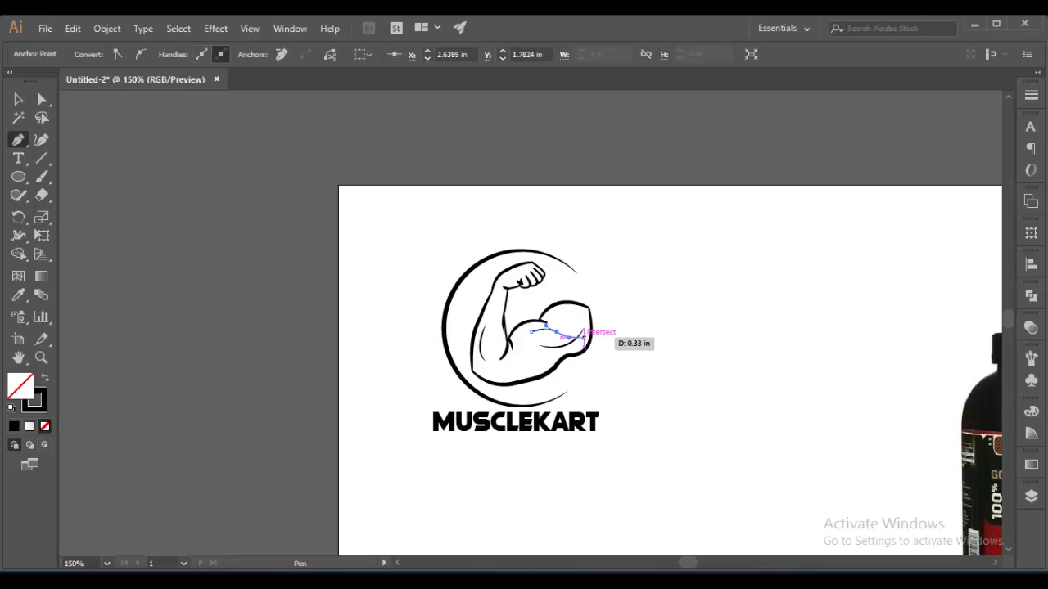
key("v")
left_click(542, 329)
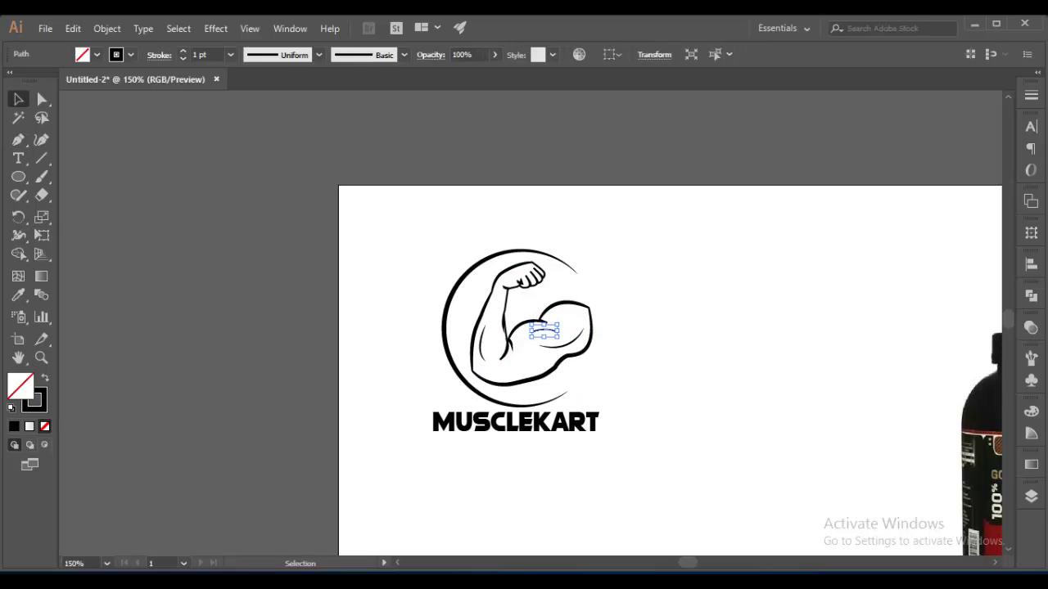
left_click(540, 330)
left_click(318, 54)
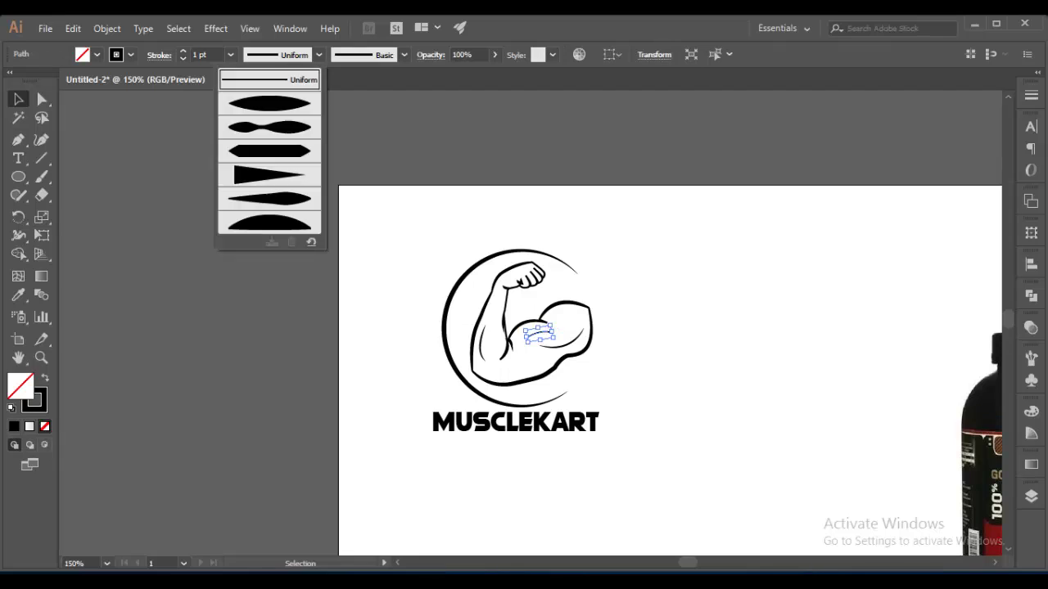
left_click(276, 110)
left_click(230, 54)
left_click(242, 134)
key("ctrl+shift+a")
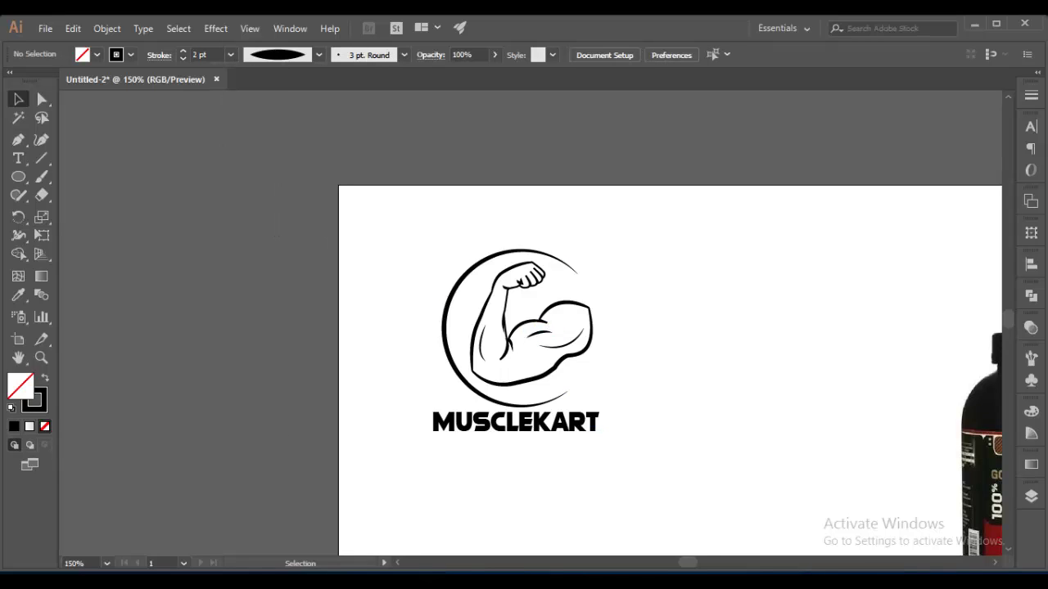
Add a second curve along the lower bicep and set the elbow curve to 2 pt.
key("p")
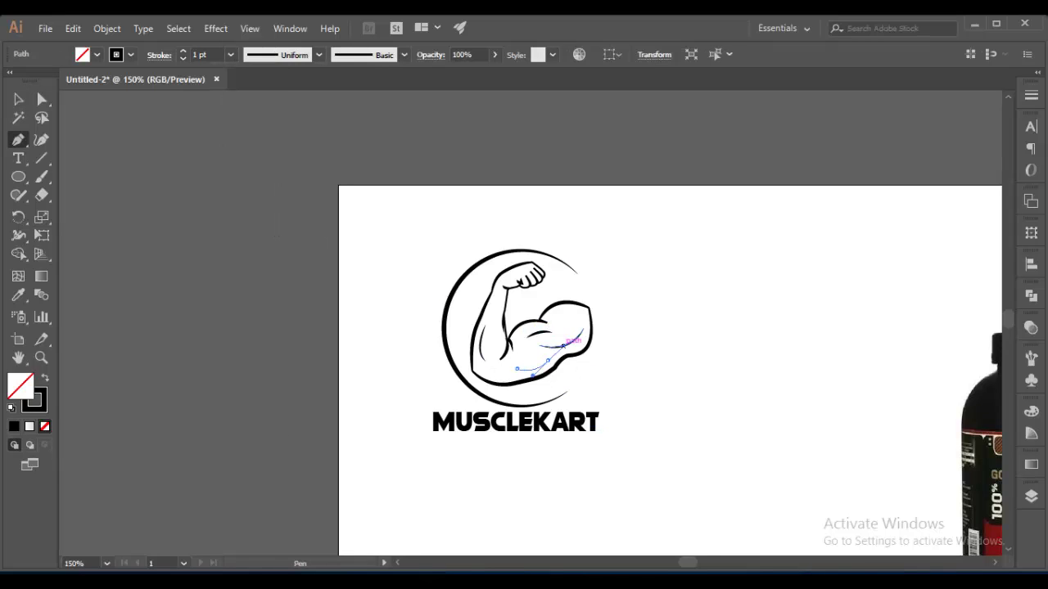
left_click(653, 360)
left_click(673, 391, "ctrl")
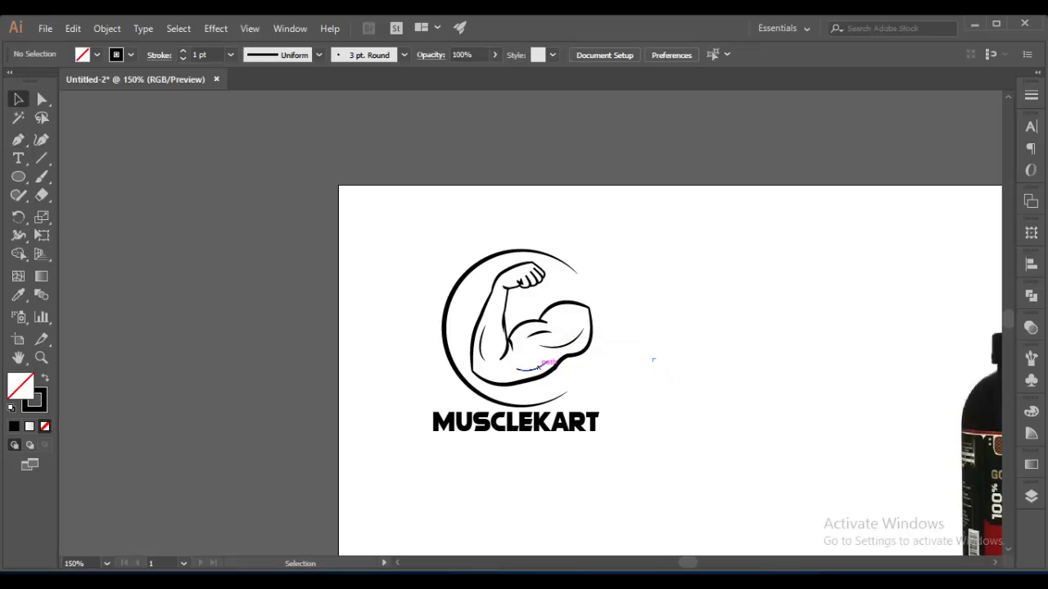
left_click(538, 366)
left_click(231, 54)
left_click(241, 133)
key("ctrl+shift+a")
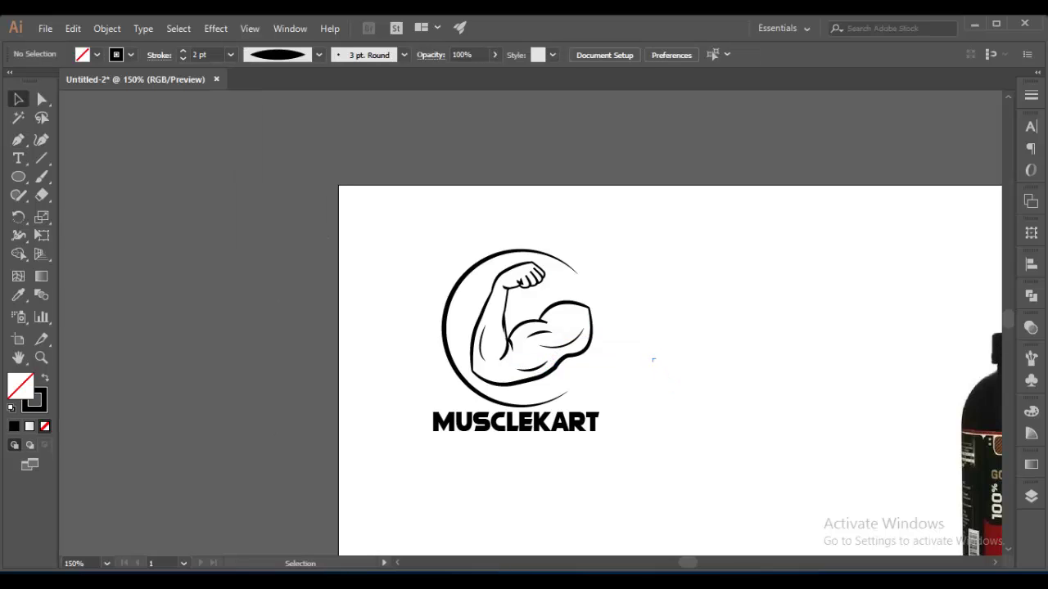
Fill the MUSCLEKART wordmark and stroke the circle in dark blue.
left_click(516, 422)
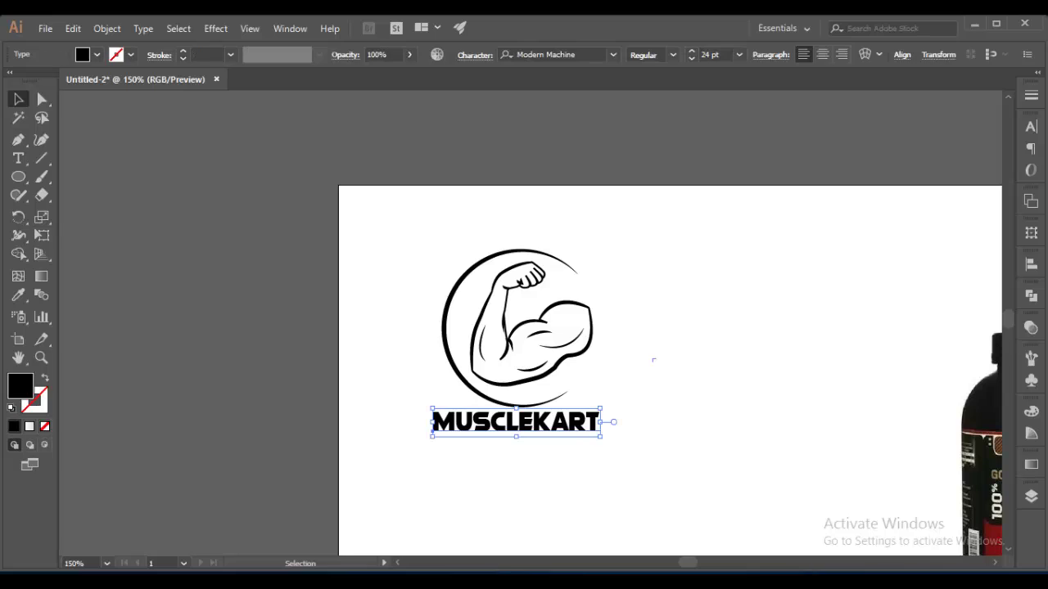
left_click_drag(516, 422, 519, 421)
left_click(653, 360)
left_click(520, 421)
left_click(97, 55)
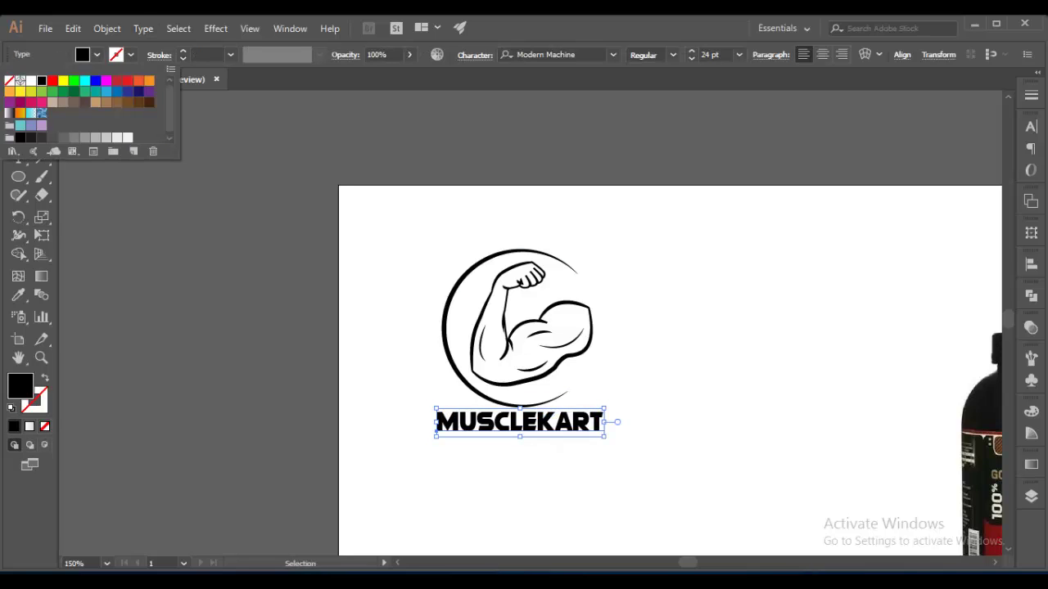
left_click(98, 88)
left_click(737, 327)
left_click(444, 327)
left_click(131, 55)
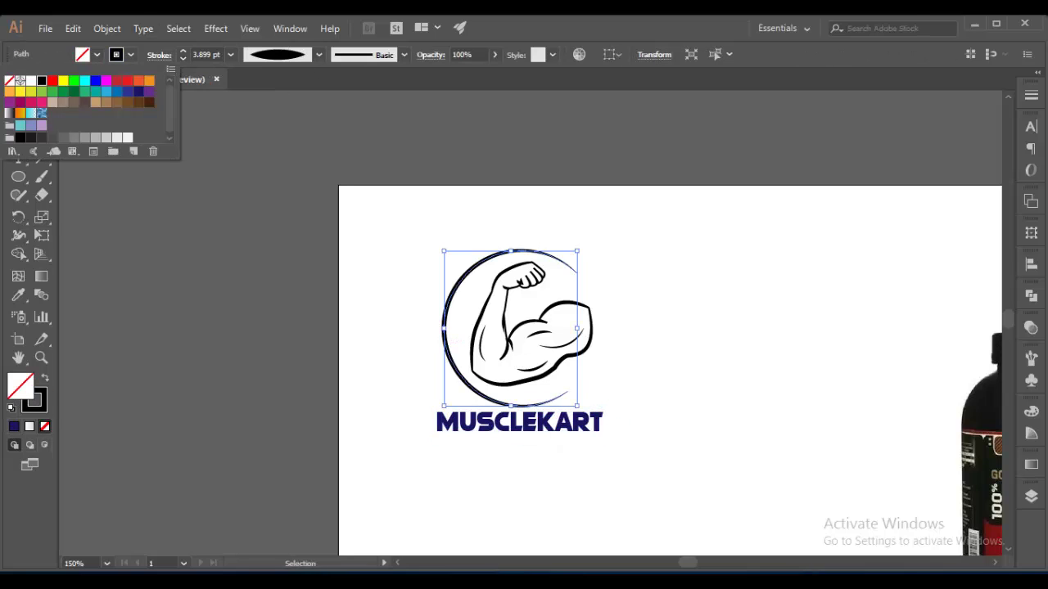
left_click(98, 88)
left_click(736, 327)
Give the arm outline an orange stroke shifted toward red in the Color panel.
left_click_drag(446, 231, 659, 376)
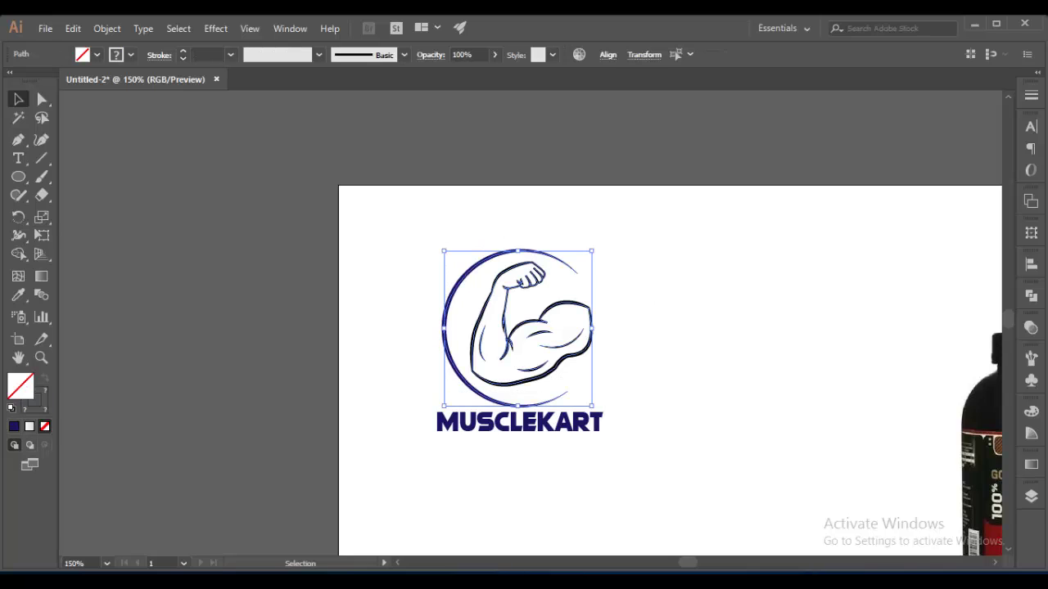
left_click(449, 296, "shift")
left_click(131, 54)
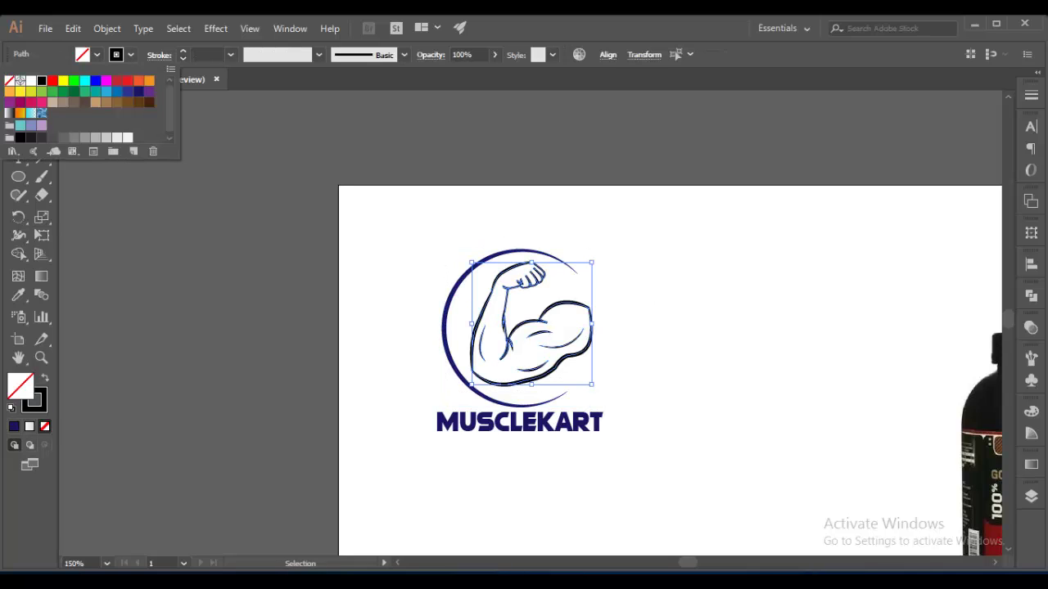
left_click(149, 81)
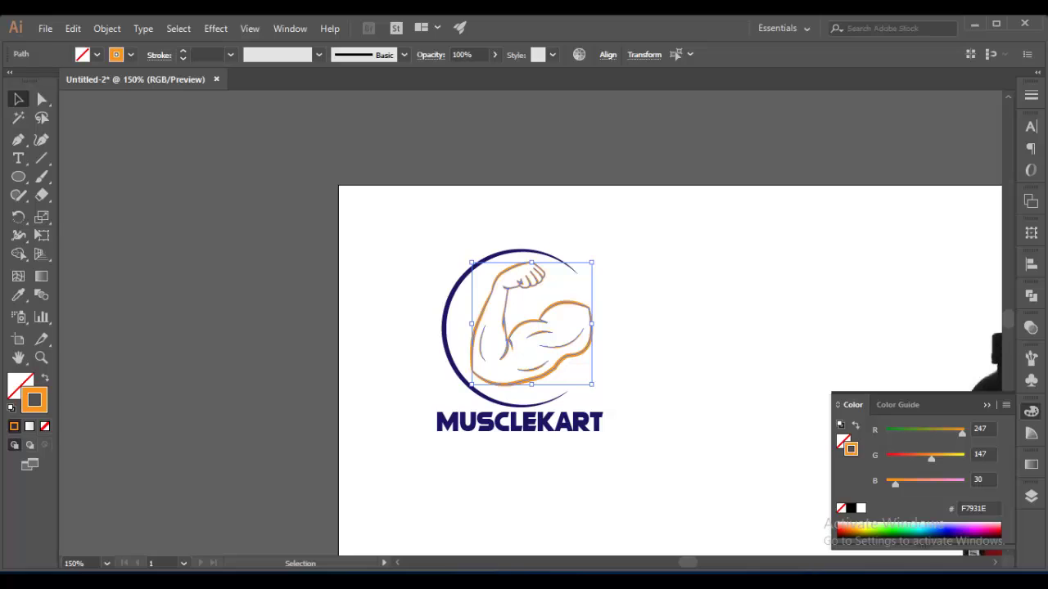
left_click_drag(930, 459, 918, 459)
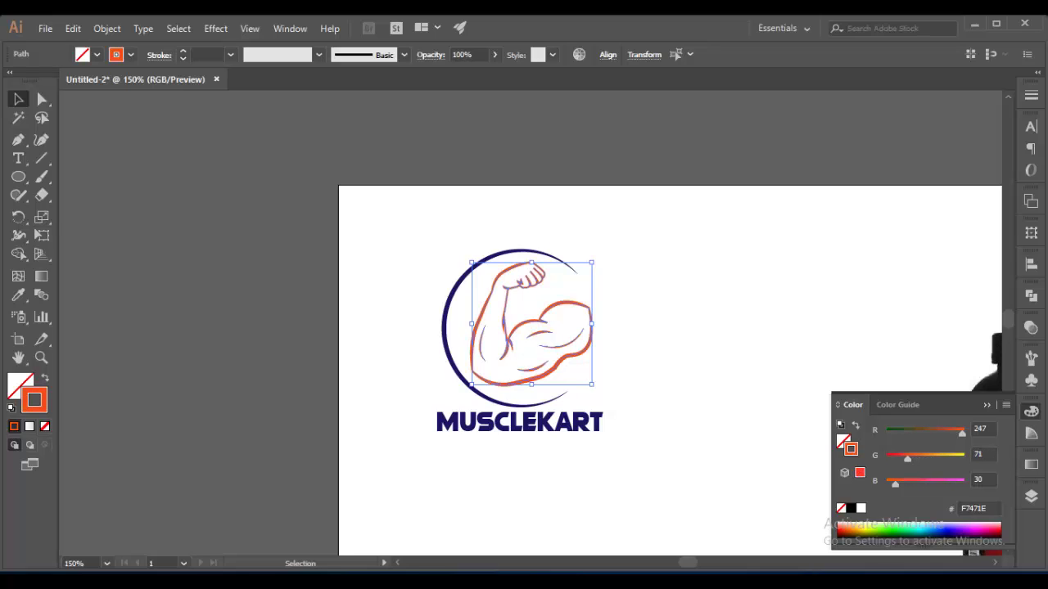
key("ctrl+shift+a")
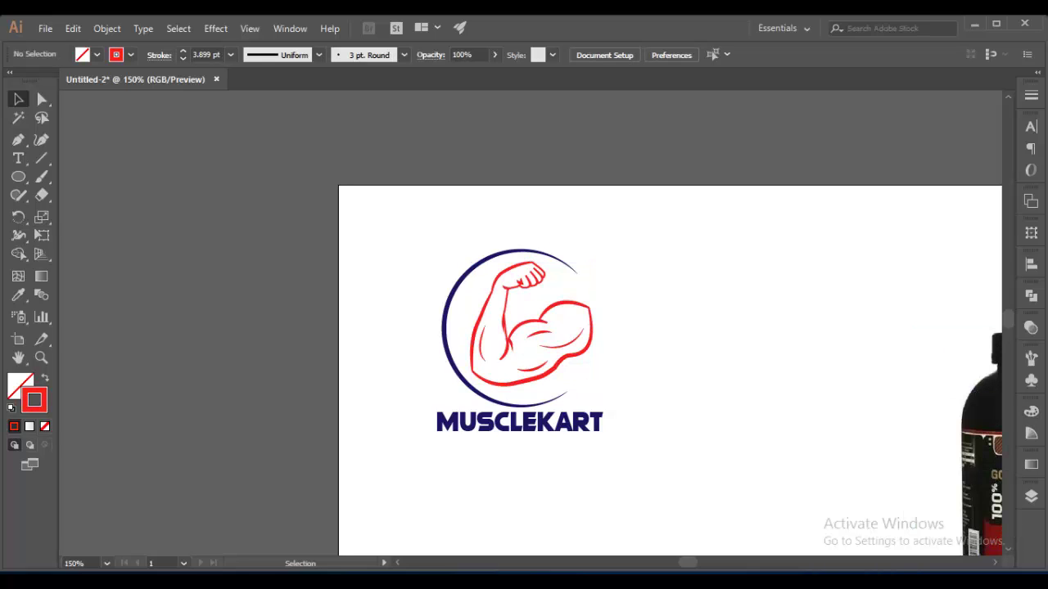
left_click_drag(654, 327, 364, 229)
left_click(753, 377)
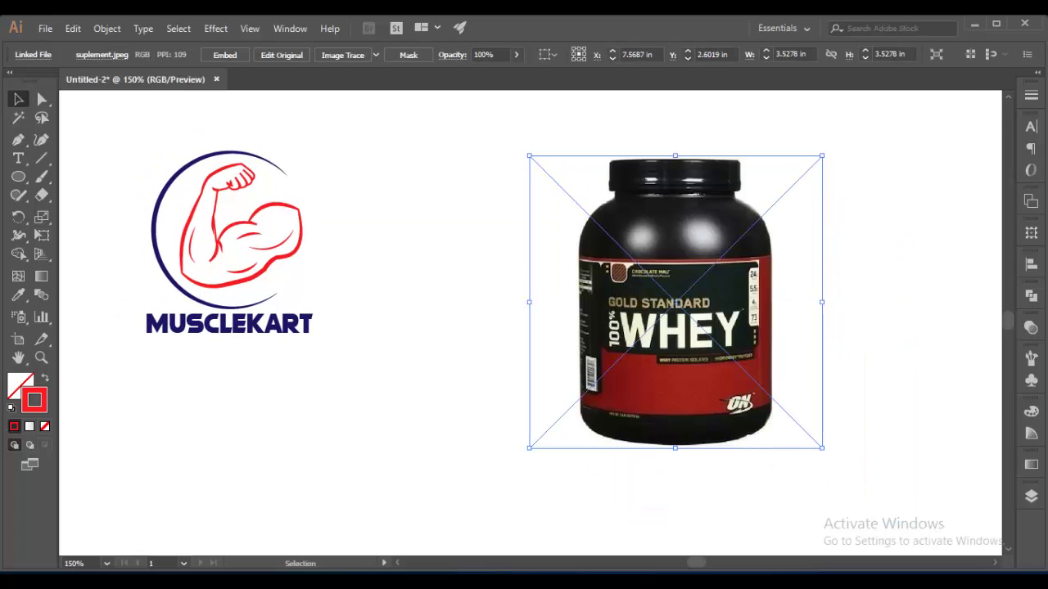
Embed the bottle photo, show rulers, and drag a vertical guide through the bottle's centre.
left_click(225, 55)
key("p")
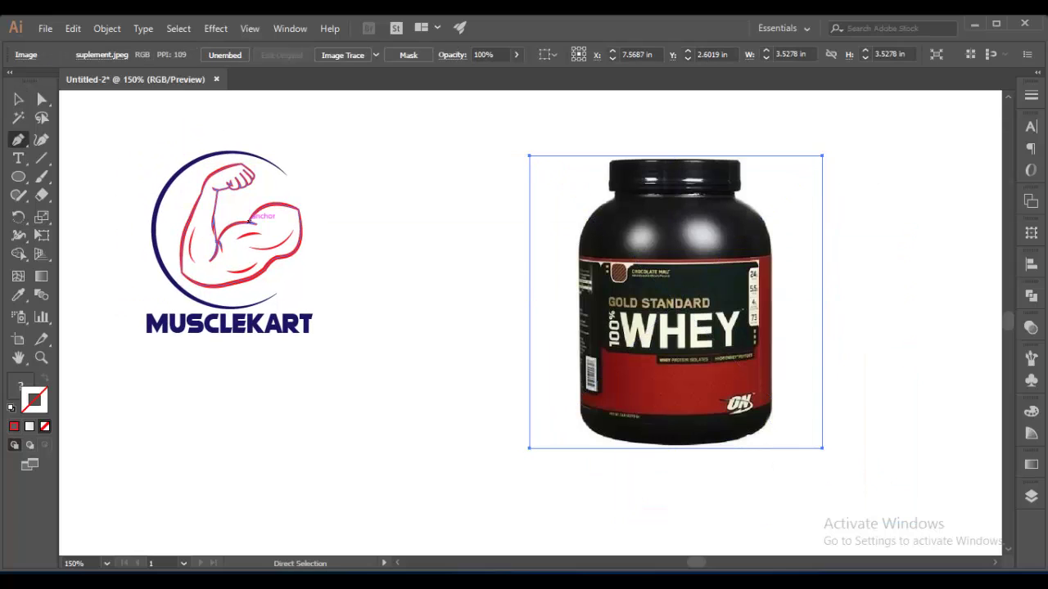
key("ctrl+r")
key("v")
left_click_drag(64, 328, 674, 328)
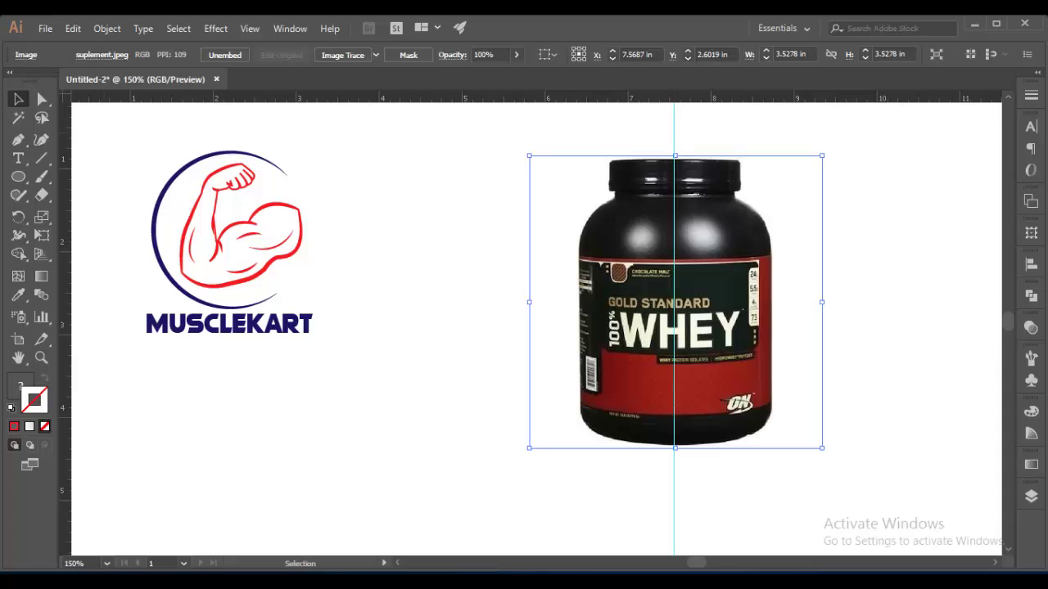
Scale the bottle image down to 2.9 in and zoom to 300% on the bottle.
left_click(674, 159)
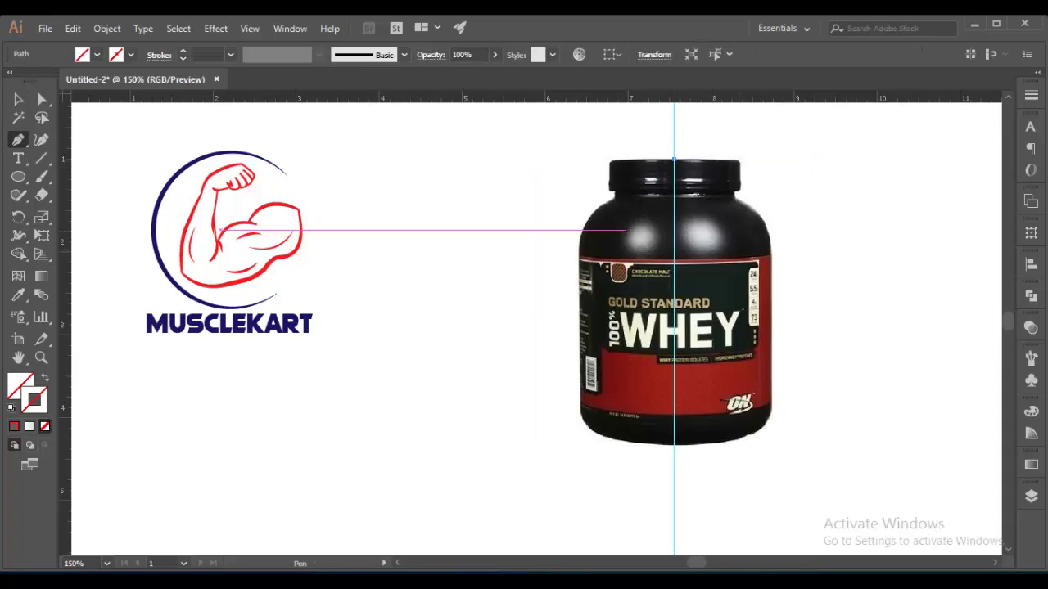
key("v")
left_click(629, 230)
left_click_drag(821, 445, 798, 423)
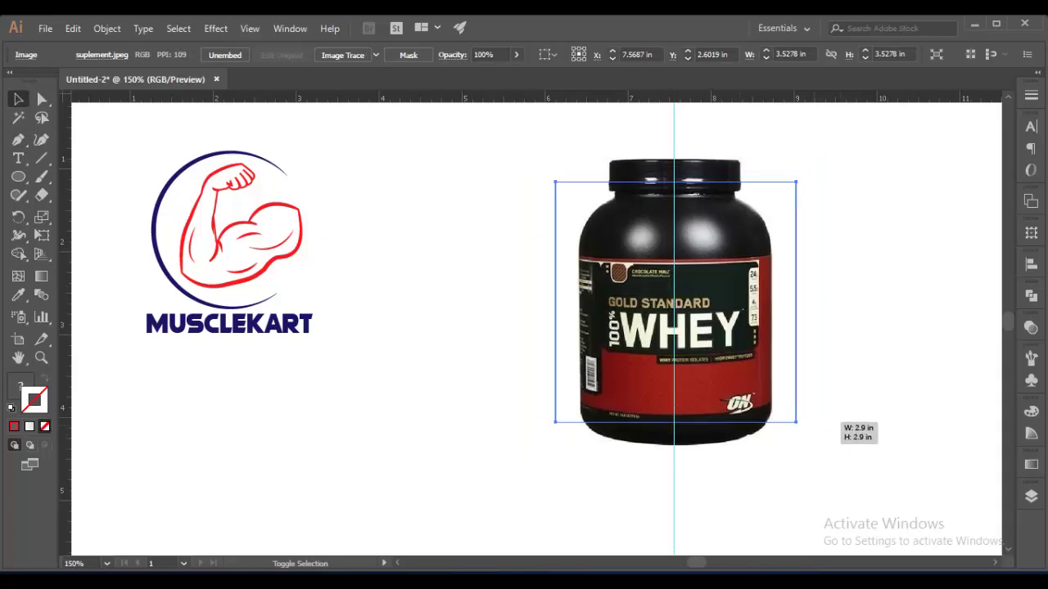
key("ctrl+shift+a")
key("p")
key("ctrl+equal")
key("ctrl+equal")
left_click_drag(818, 270, 464, 340)
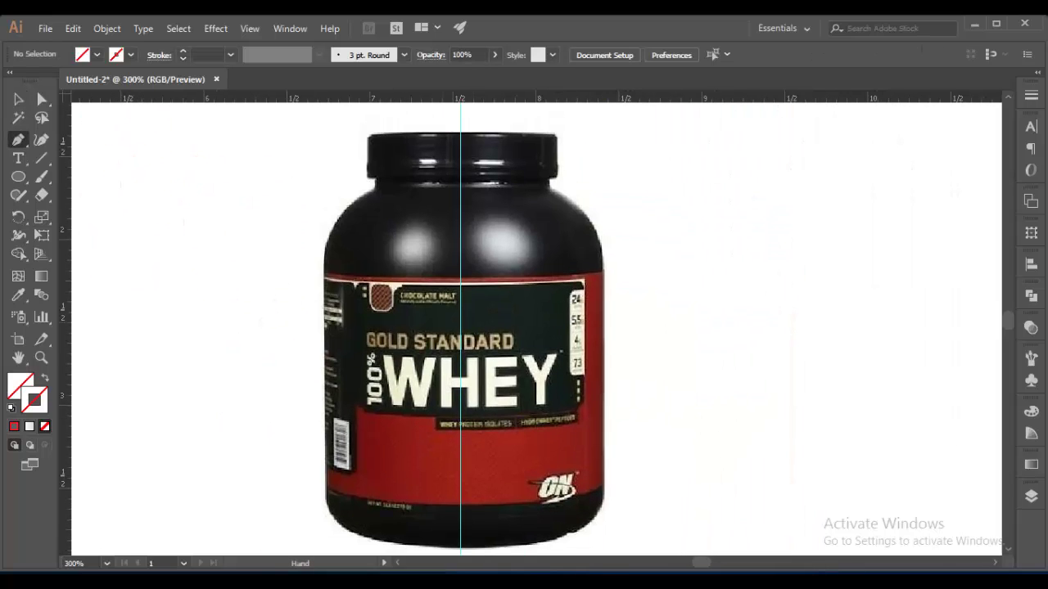
Trace the jar's right half from the lid's top centre down to a smoothly curved bottom.
left_click(460, 131)
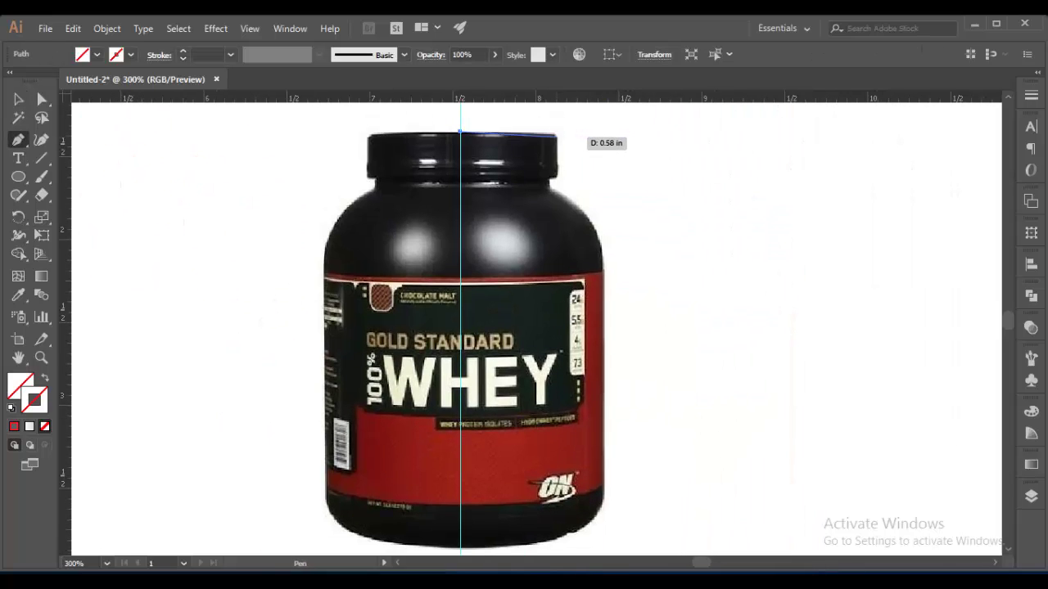
left_click(556, 131)
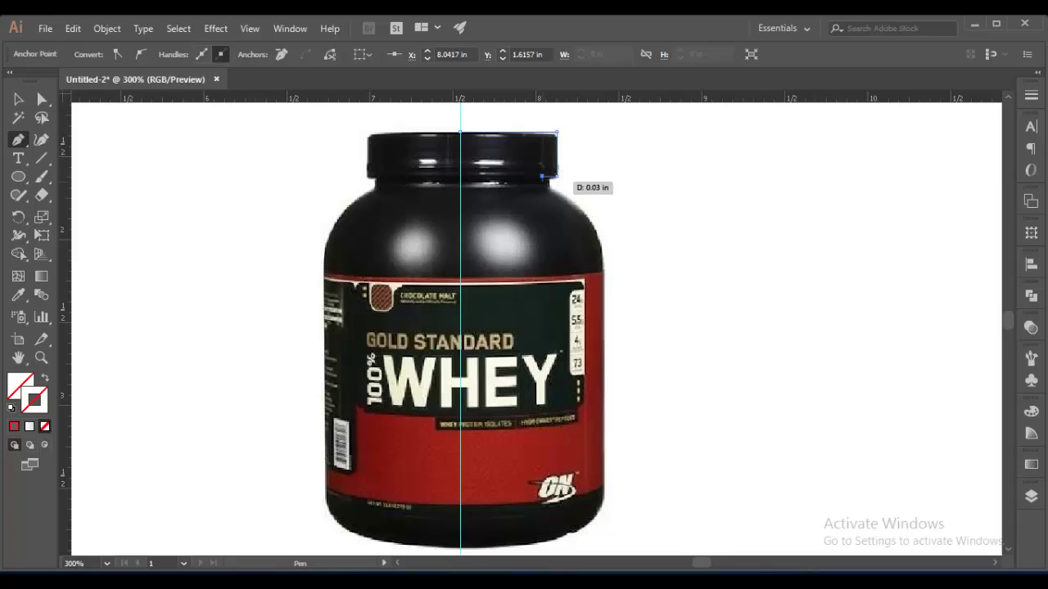
left_click_drag(542, 175, 546, 175)
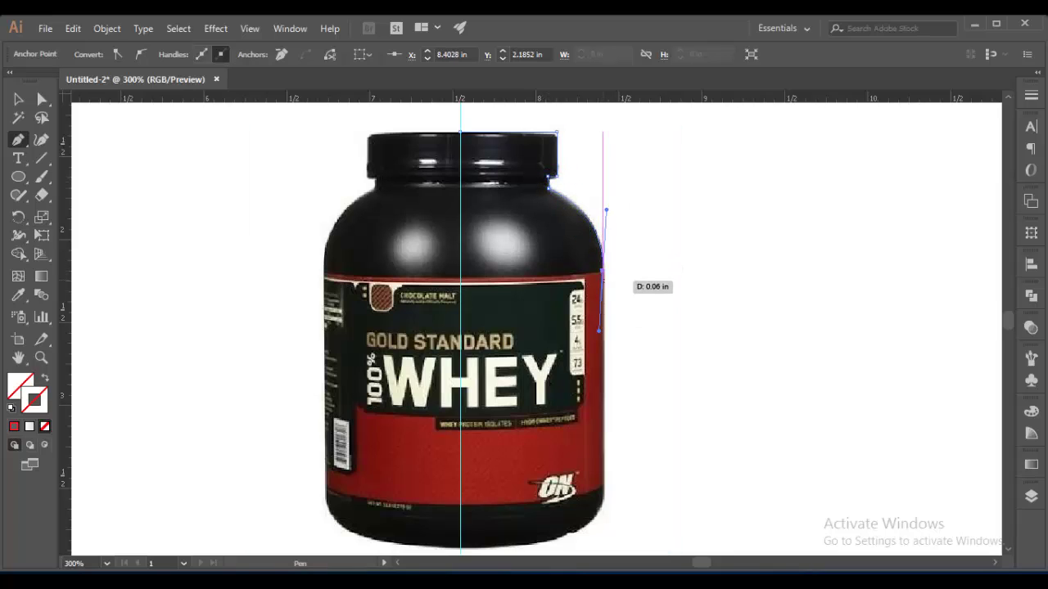
left_click_drag(604, 486, 598, 318)
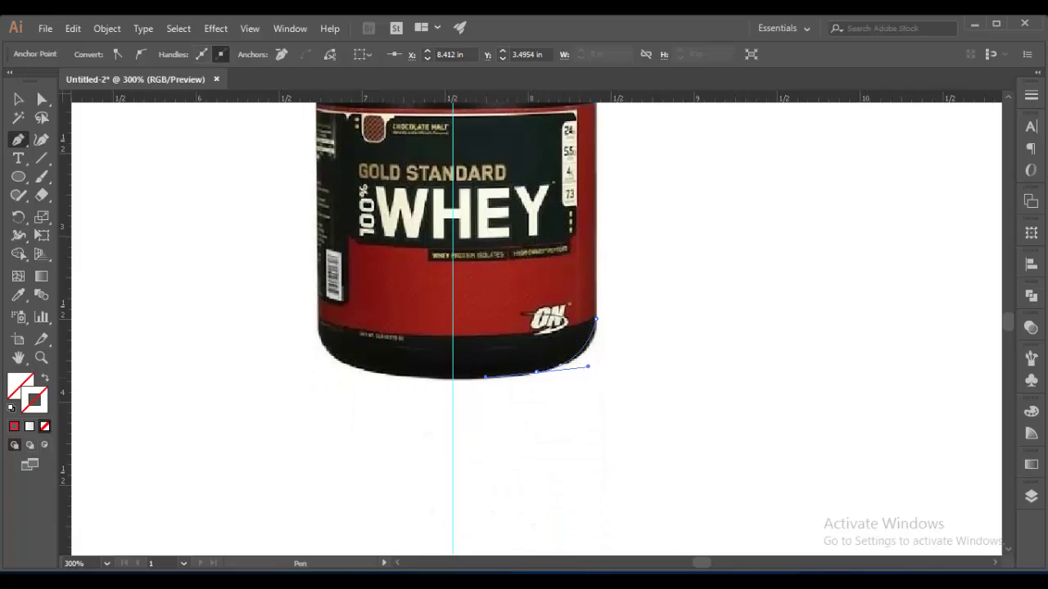
mouse_move(485, 376)
left_mouse_down()
mouse_move(467, 378)
mouse_move(235, 222)
left_mouse_up()
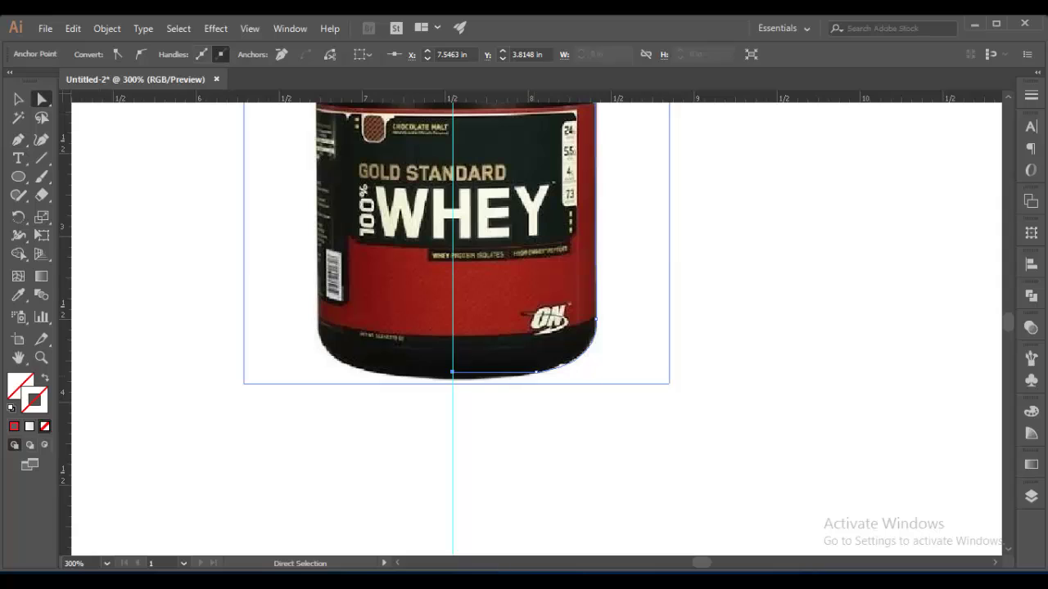
left_click_drag(536, 372, 597, 375)
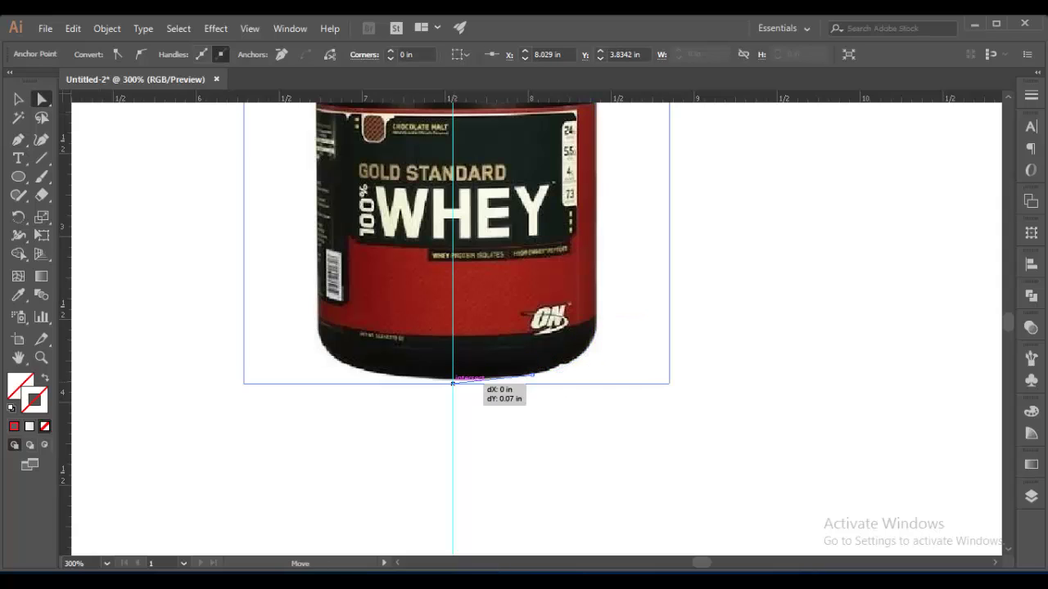
left_click_drag(454, 374, 491, 378)
Give the traced jar outline a black stroke with no fill.
left_click_drag(246, 105, 669, 382)
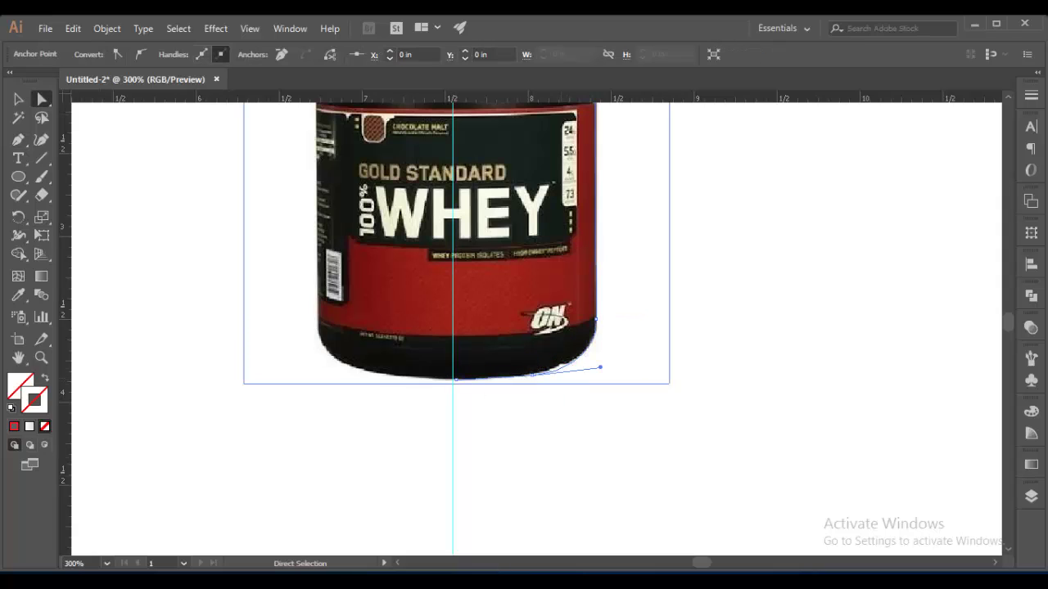
key("v")
left_click_drag(245, 105, 669, 381)
left_click(130, 55)
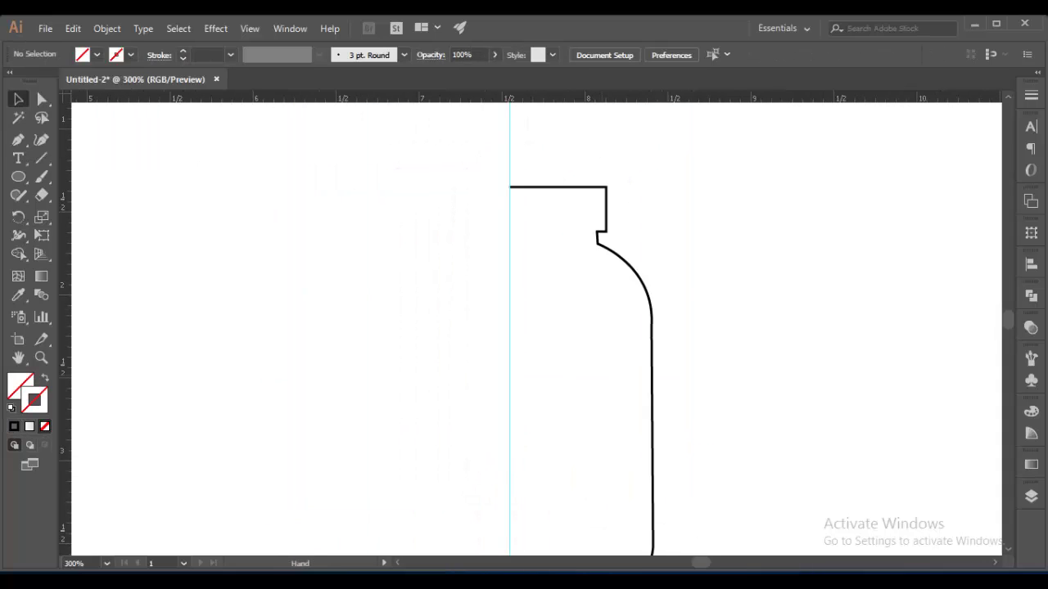
Round the corner anchor at the jar's neck using live corners.
key("ctrl+a")
key("a")
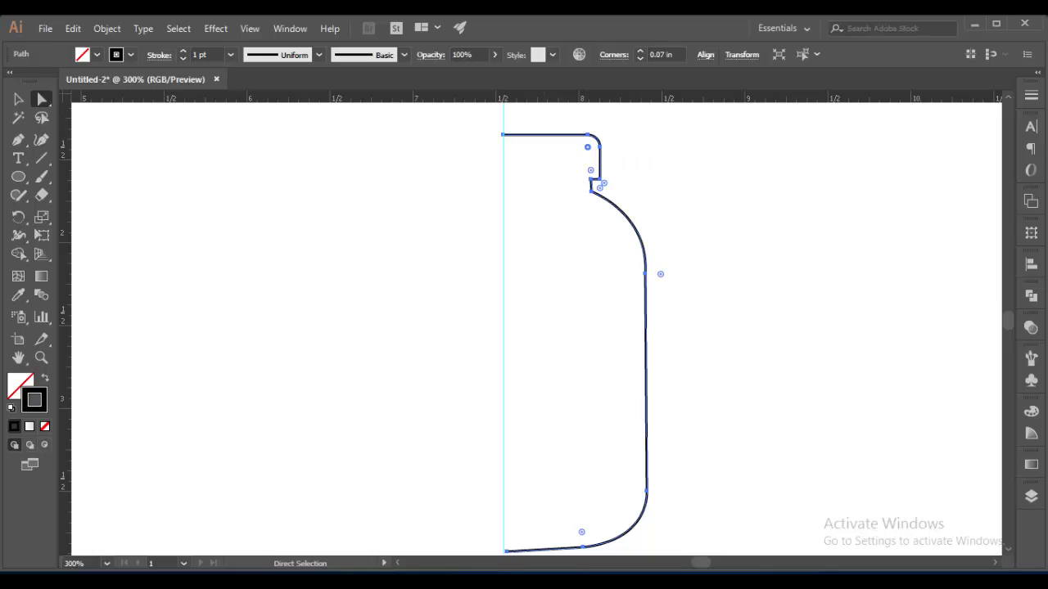
left_click(608, 145)
key("ctrl+plus")
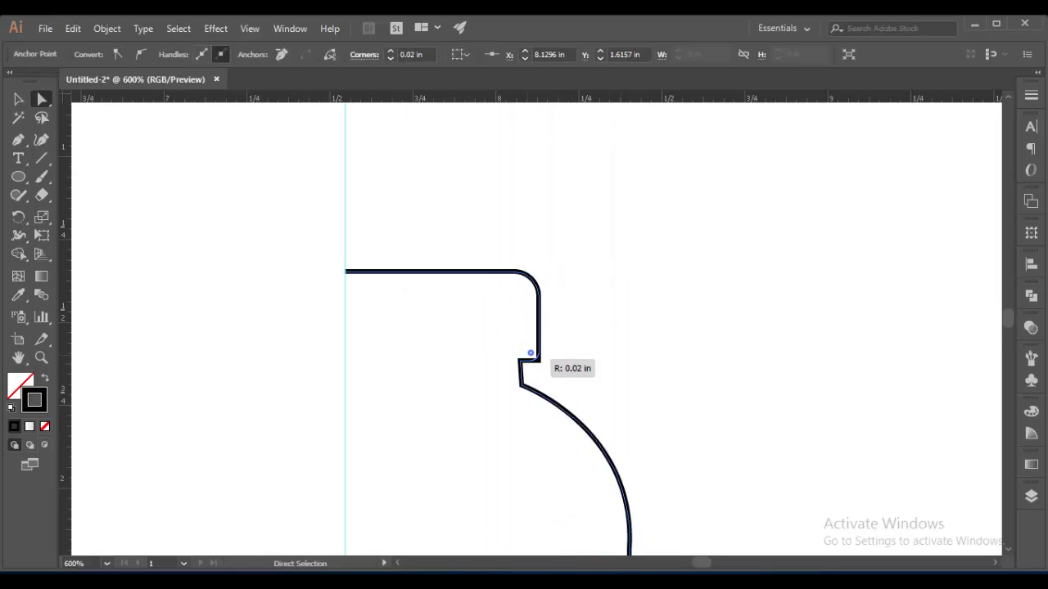
key("ctrl+shift+a")
key("ctrl+minus")
key("ctrl+minus")
key("ctrl+minus")
key("v")
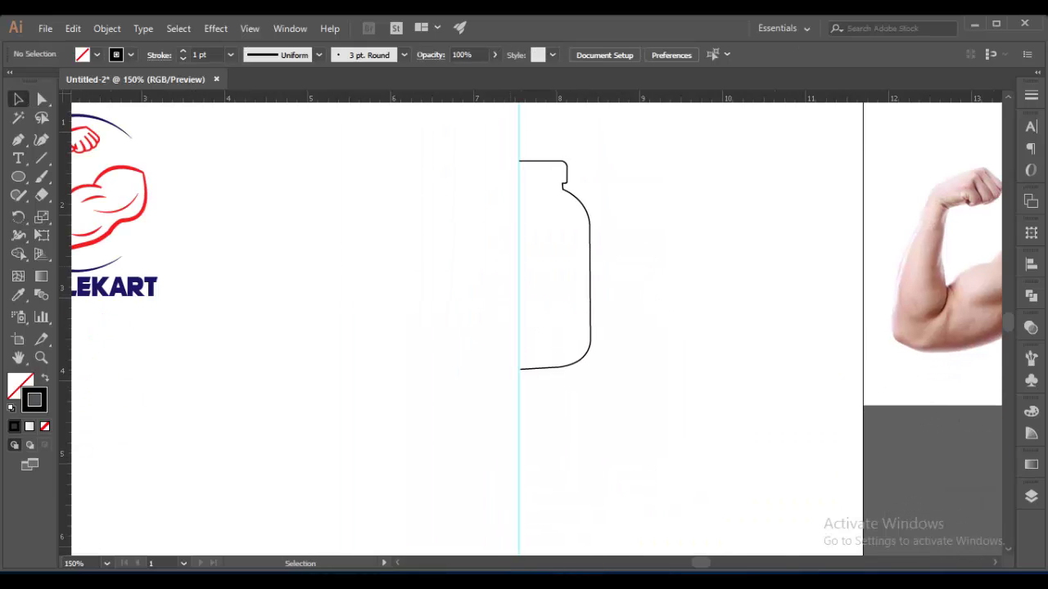
Make a vertically reflected copy of the half-jar and move it left of the guide.
left_click(587, 257)
right_click(588, 257)
left_click(788, 401)
left_click(777, 303)
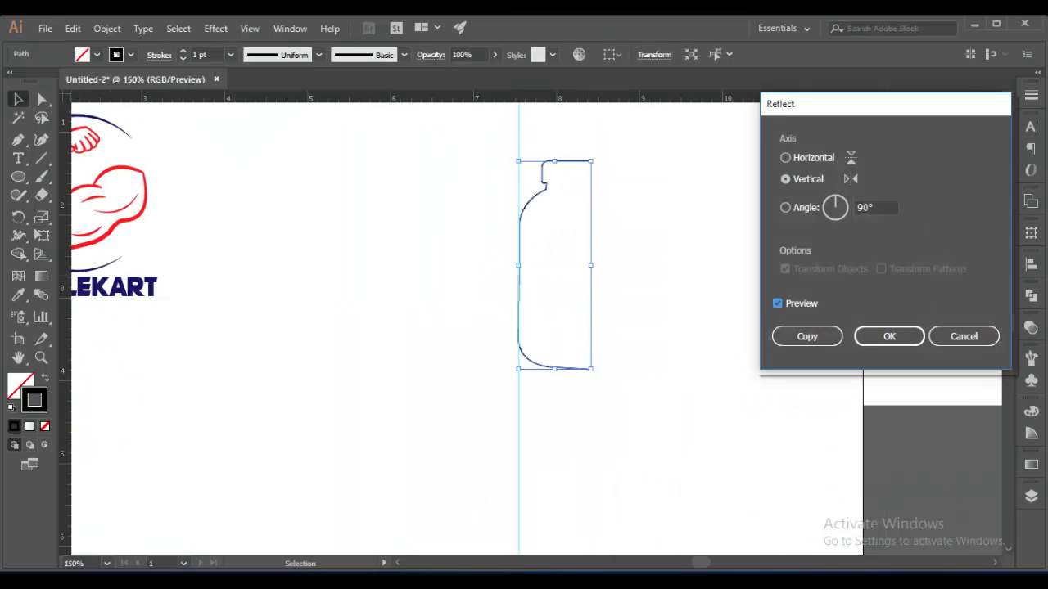
left_click(807, 335)
left_click_drag(556, 264, 491, 265)
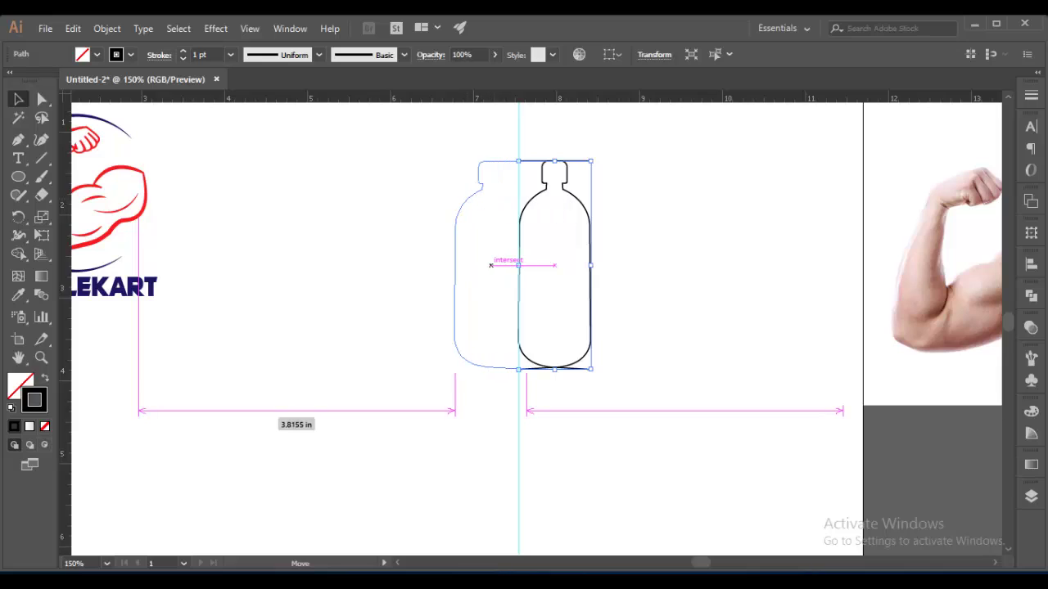
Nudge the mirrored left half into alignment with the right half.
key("ctrl+shift+a")
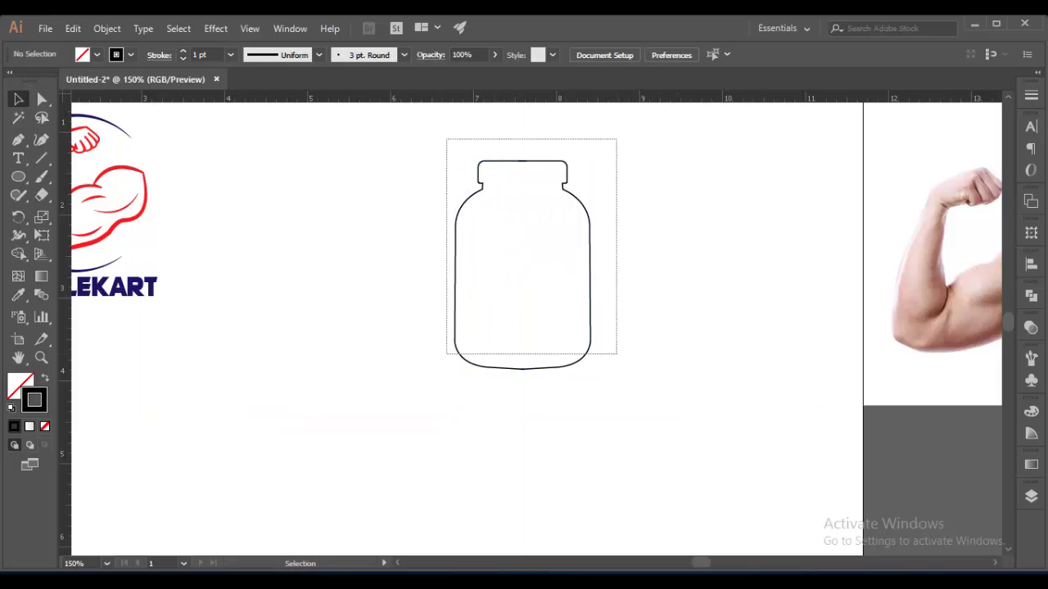
left_click(454, 287)
left_click_drag(454, 287, 449, 286)
key("Left")
key("Left")
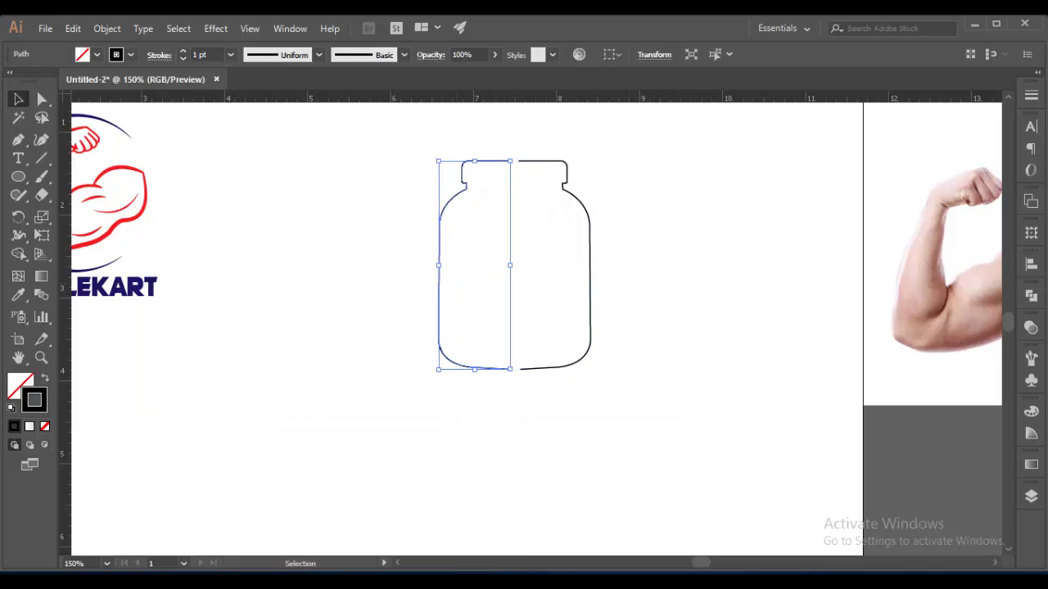
key("ctrl+shift+a")
key("ctrl+a")
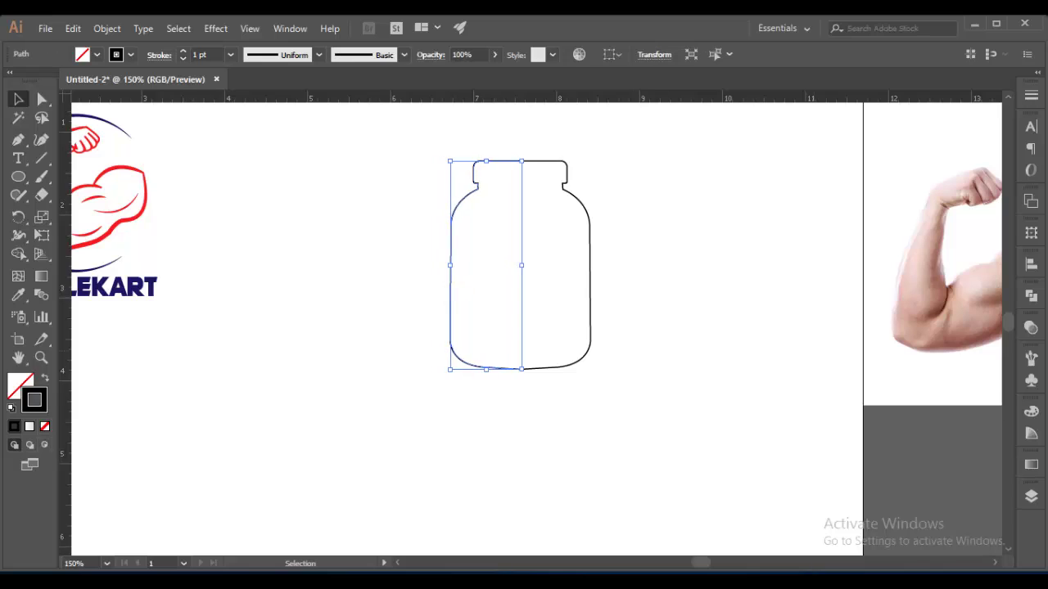
key("ctrl+shift+a")
key("ctrl+a")
Select both jar halves and open the Pathfinder panel.
left_click(18, 254)
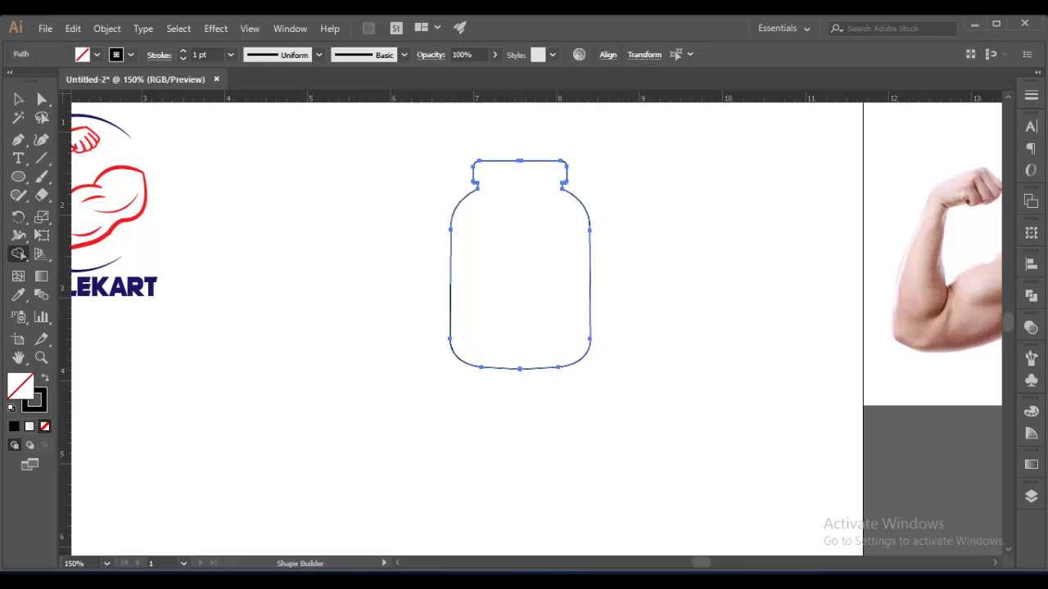
key("ctrl+=")
key("ctrl+=")
key("v")
key("ctrl+shift+a")
left_click(675, 343)
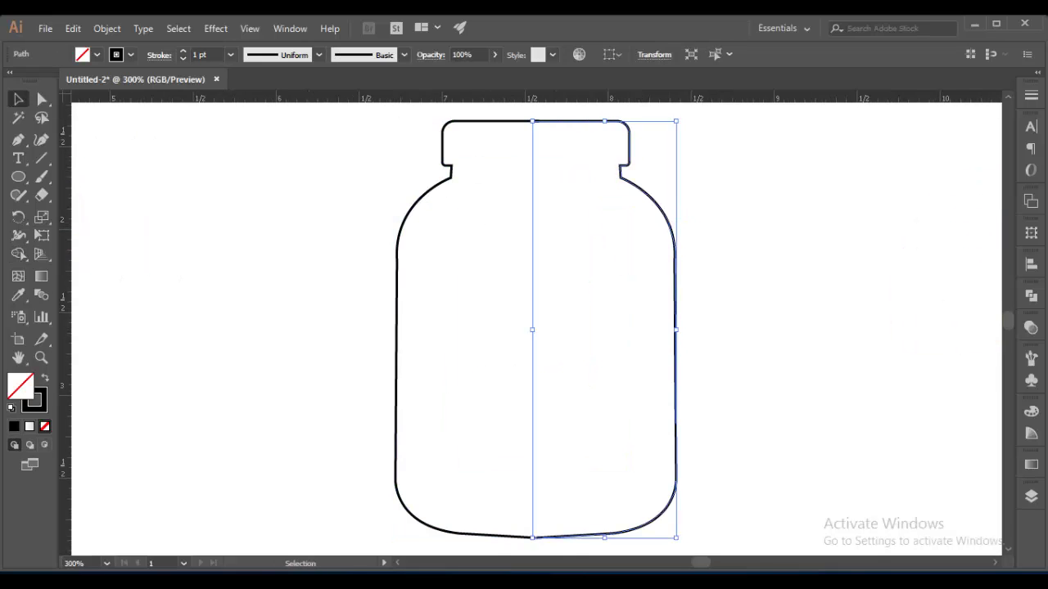
key("ctrl+a")
key("ctrl+shift+F9")
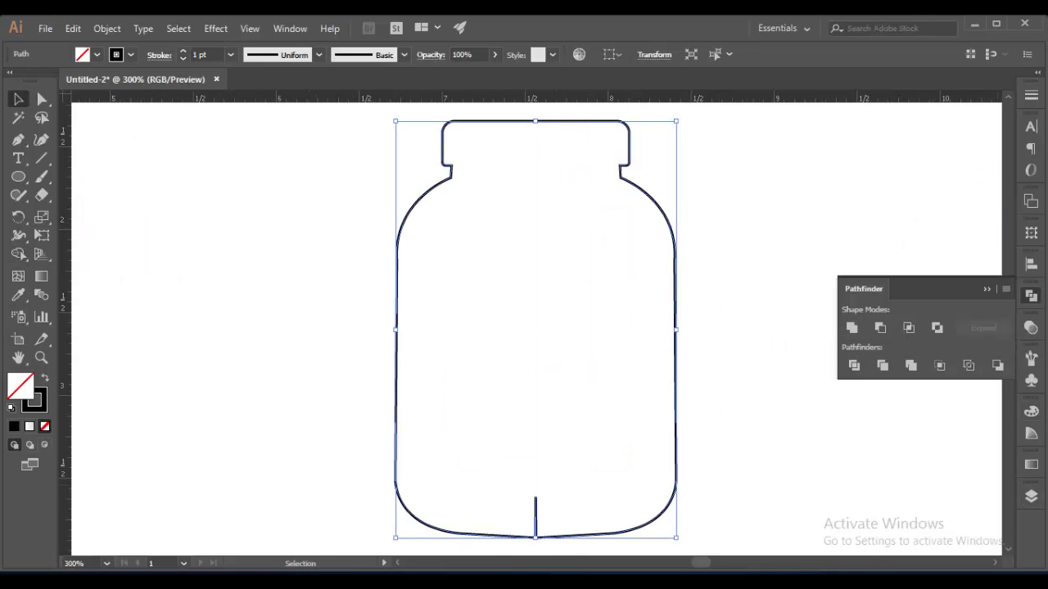
Merge the two jar halves into one shape with the Shape Builder tool.
key("shift+m")
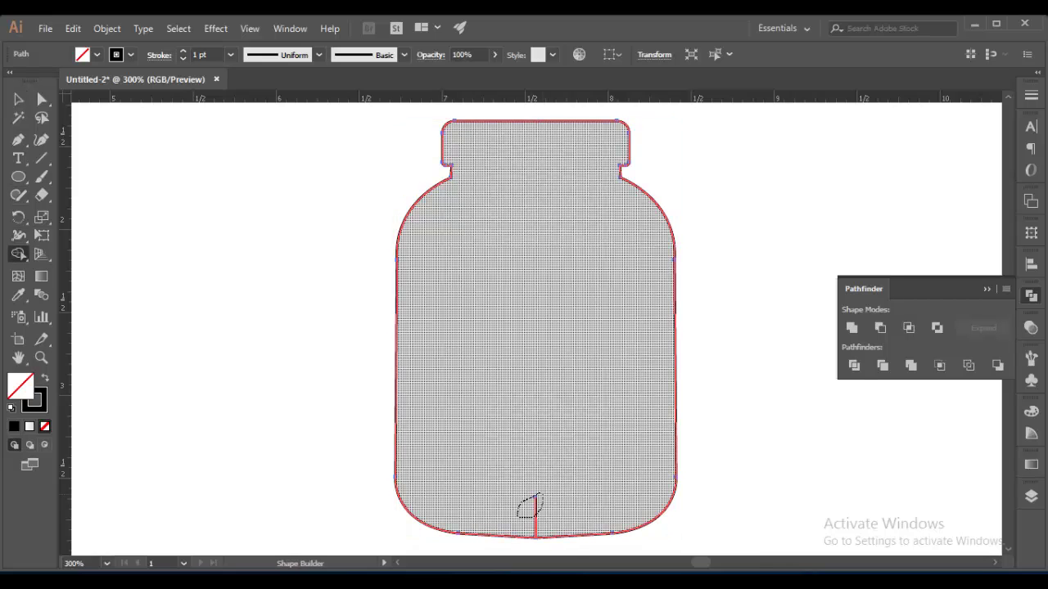
left_click(533, 511)
key("v")
left_click(532, 511)
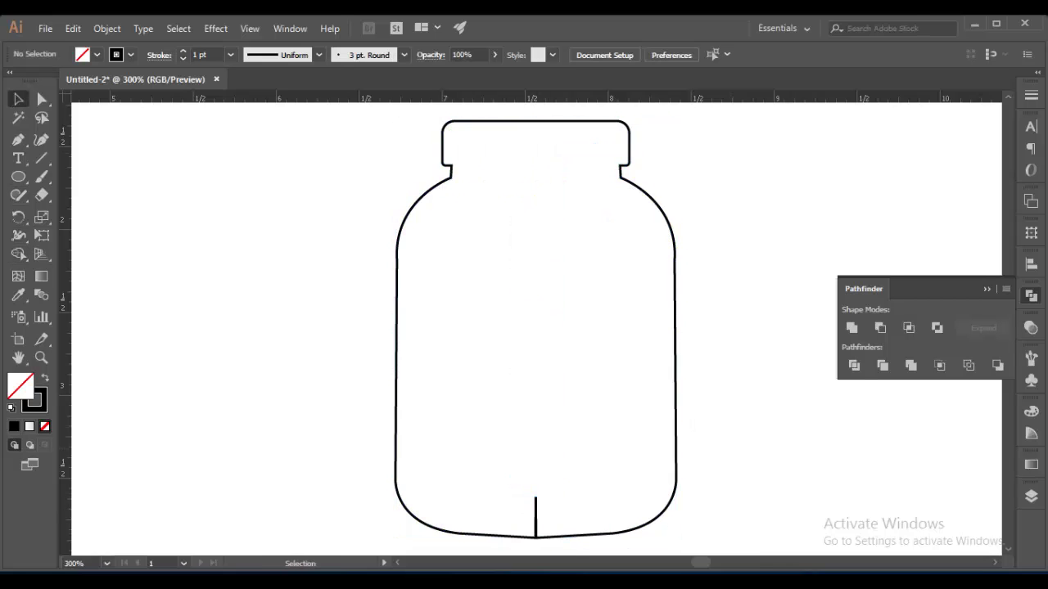
left_click(106, 28)
left_click(685, 341)
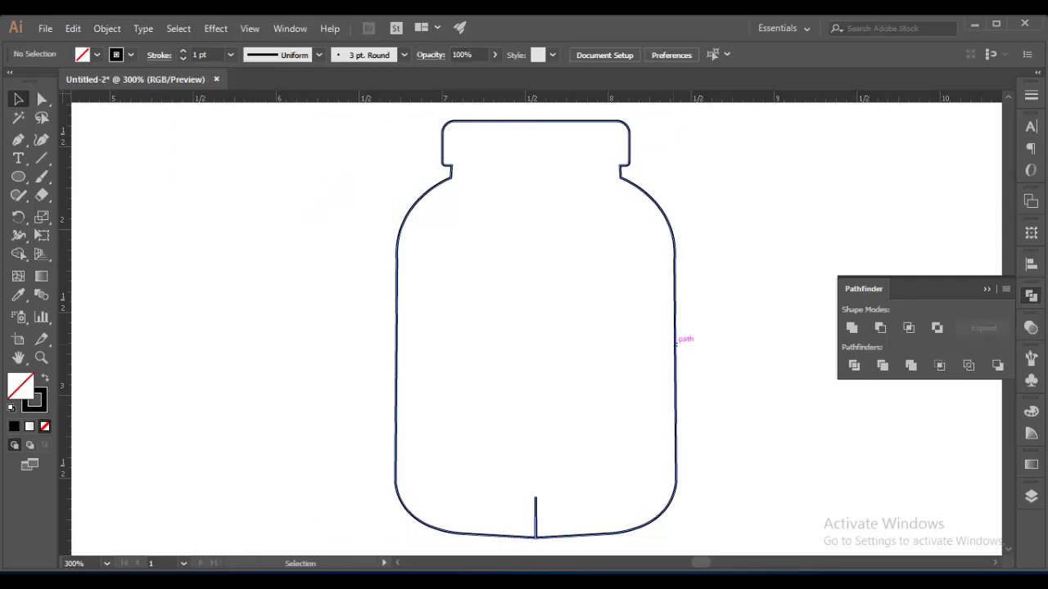
Nudge the left half to close the bottom-centre gap, then zoom out to the artboard.
key("a")
key("v")
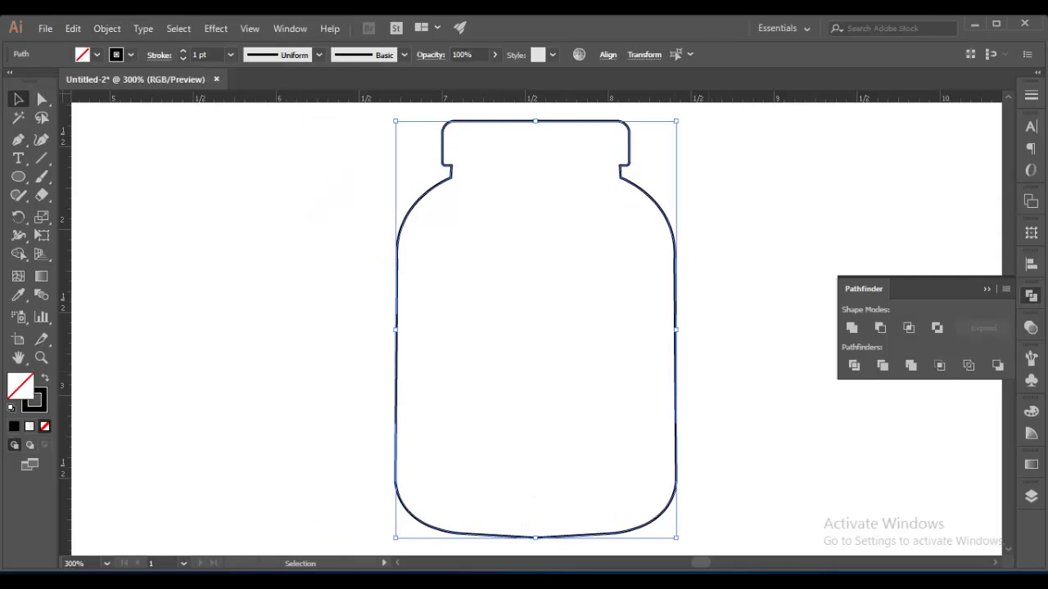
left_click(557, 262)
left_click(427, 191)
left_click_drag(427, 191, 432, 190)
key("ctrl+a")
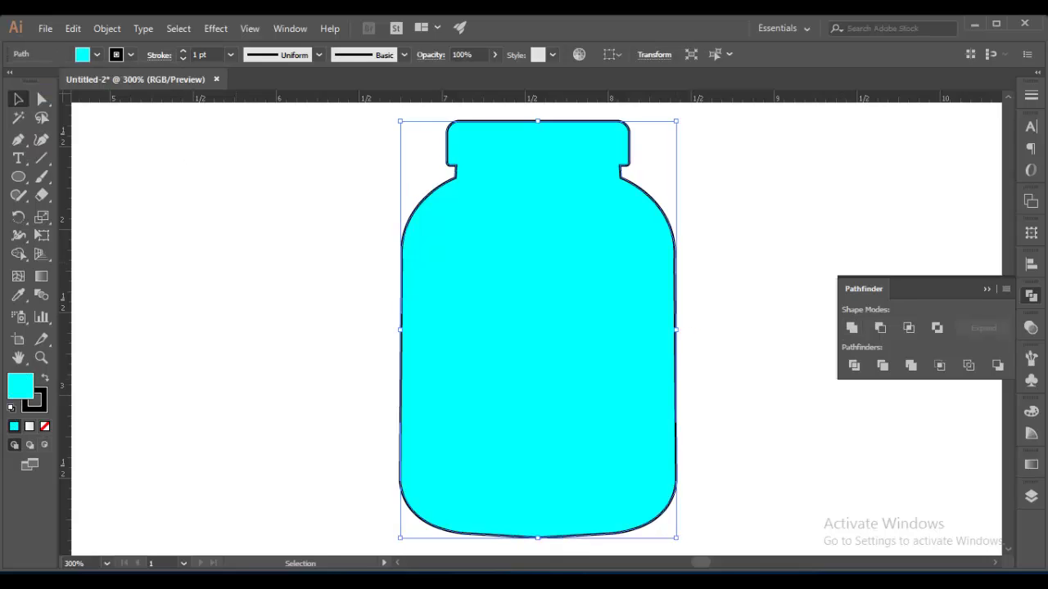
key("a")
key("ctrl+minus")
key("ctrl+minus")
key("ctrl+minus")
Draw a rectangle across the jar's middle and select it together with the jar.
key("v")
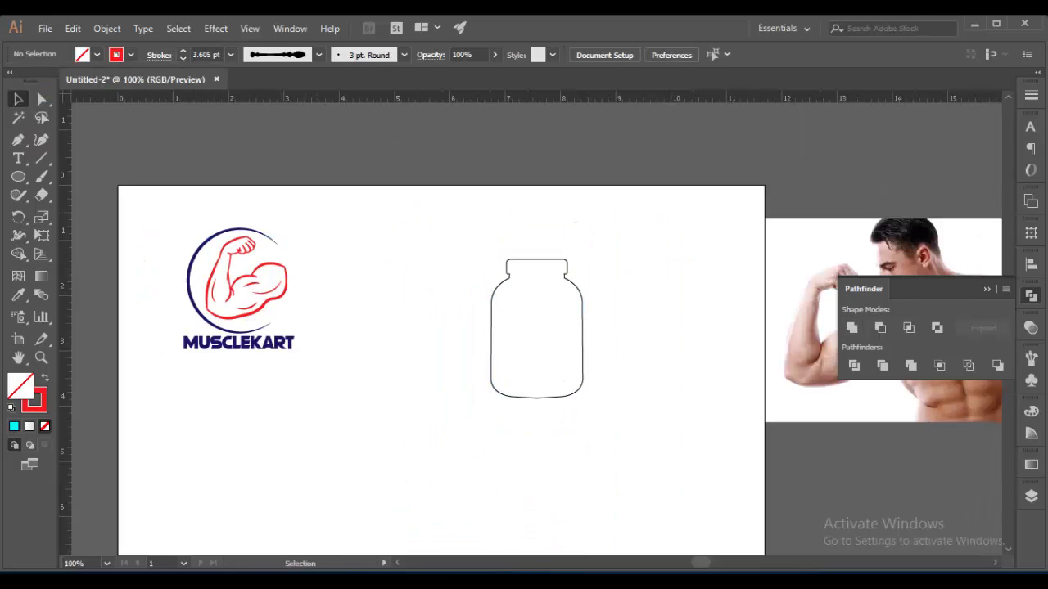
left_click(237, 279)
key("ctrl+shift+a")
mouse_move(18, 177)
left_mouse_down()
mouse_move(58, 212)
mouse_move(71, 175)
left_mouse_up()
left_click_drag(472, 309, 607, 362)
key("v")
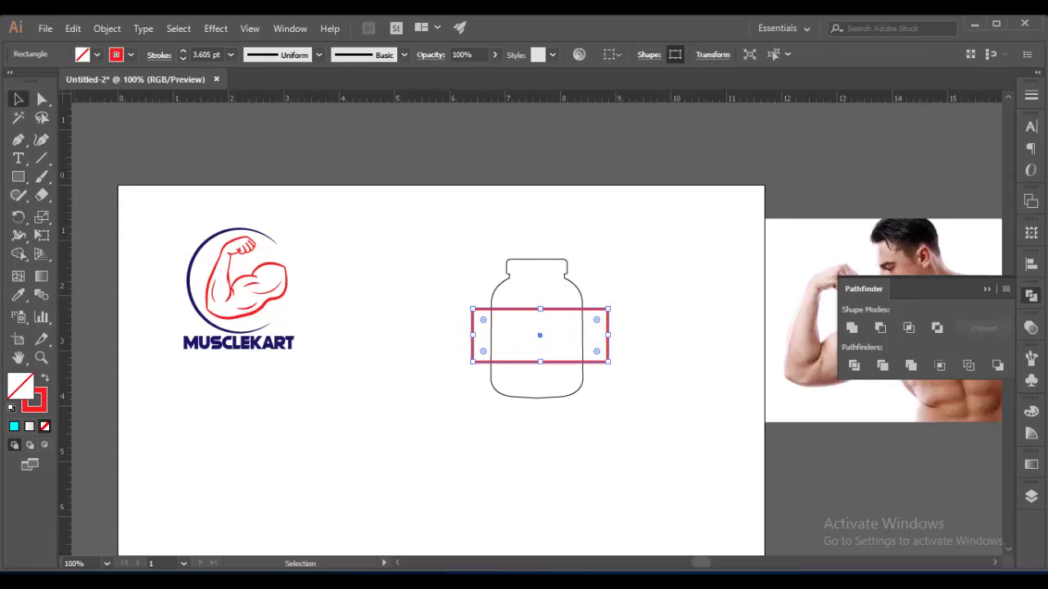
left_click(491, 343, "shift")
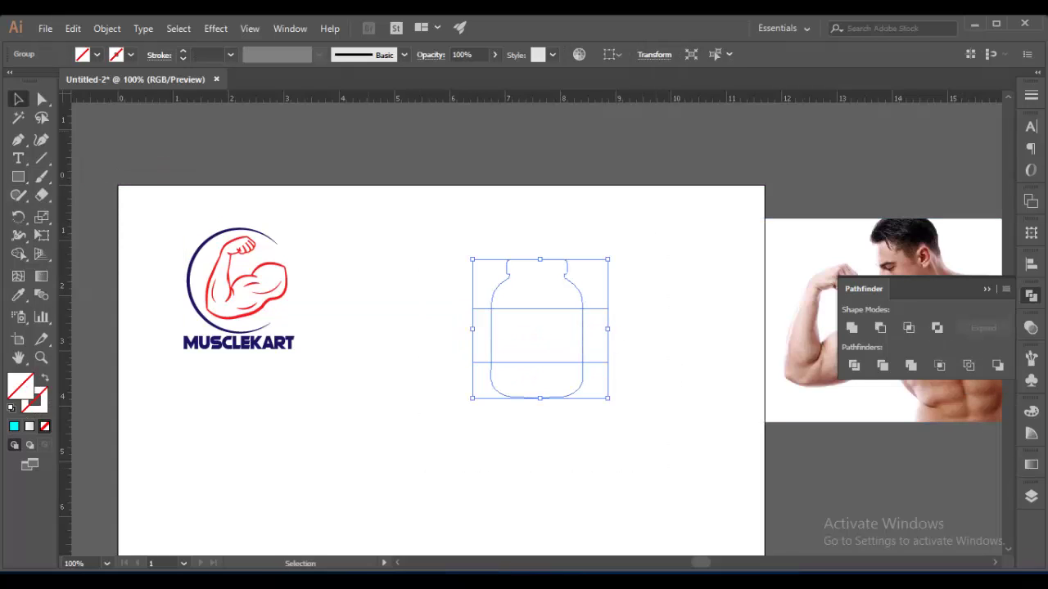
Divide the jar with the rectangle, give the pieces a black stroke, and ungroup them.
left_click(130, 55)
left_click(43, 82)
left_click(327, 458)
left_click(106, 28)
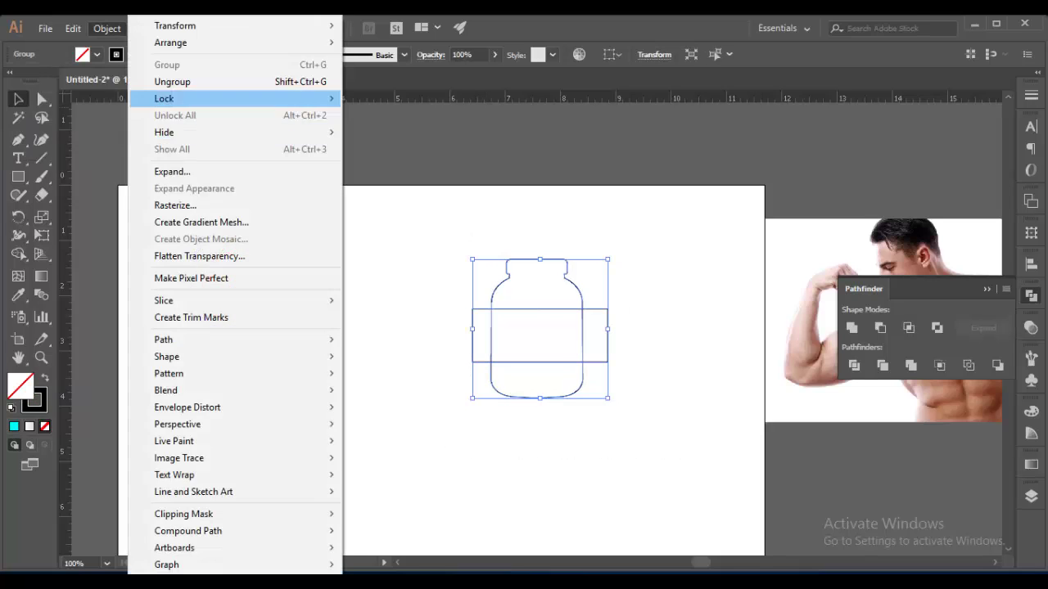
left_click(327, 458)
Delete the rectangle pieces and the jar segments inside the middle band.
left_click(607, 336)
key("Delete")
left_click(536, 310)
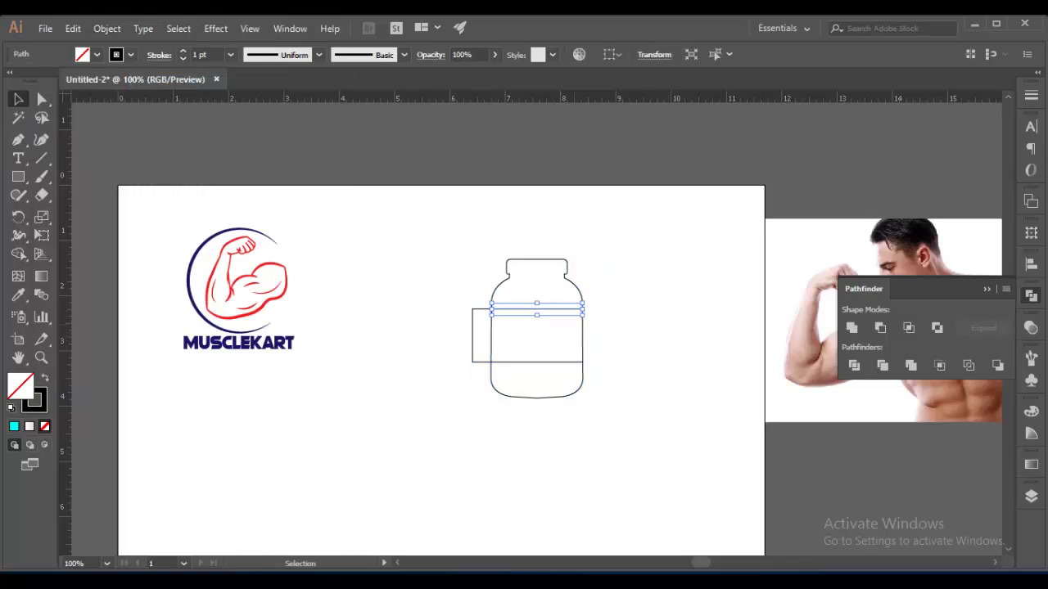
key("Delete")
key("Delete")
left_click(473, 308)
key("Delete")
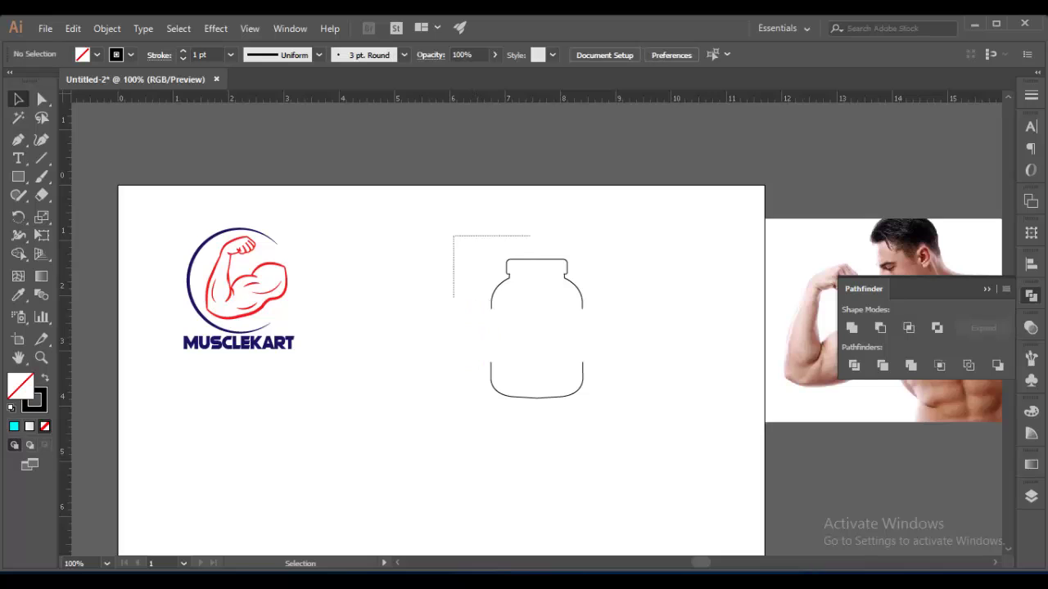
Set the remaining jar outline to a 4 pt stroke and close the Pathfinder panel.
left_click_drag(453, 234, 601, 409)
left_click(230, 55)
left_click(251, 190)
left_click(159, 55)
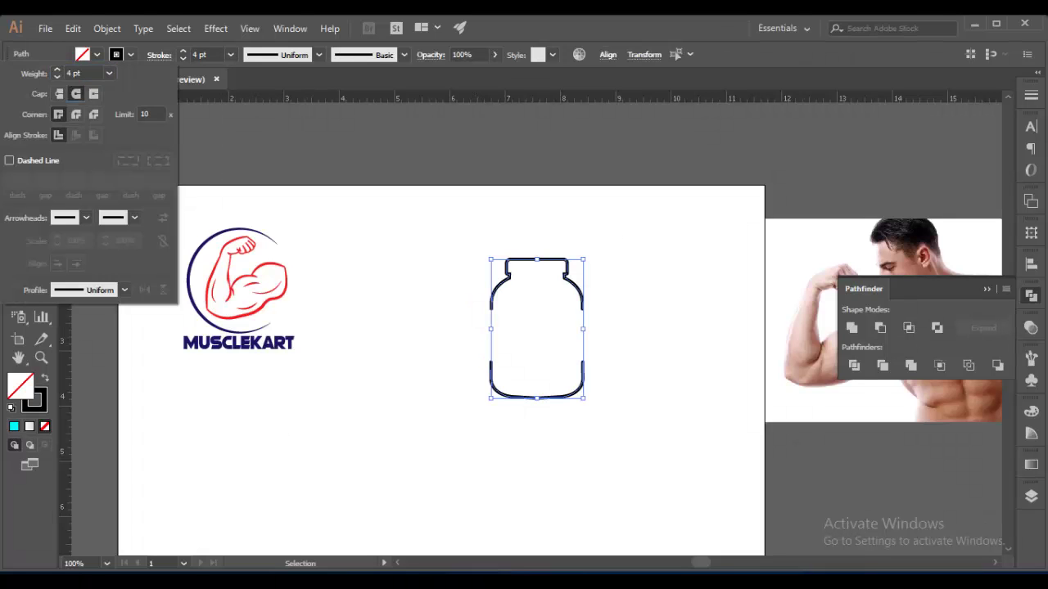
key("Escape")
key("ctrl+shift+a")
key("ctrl+plus")
key("ctrl+shift+F9")
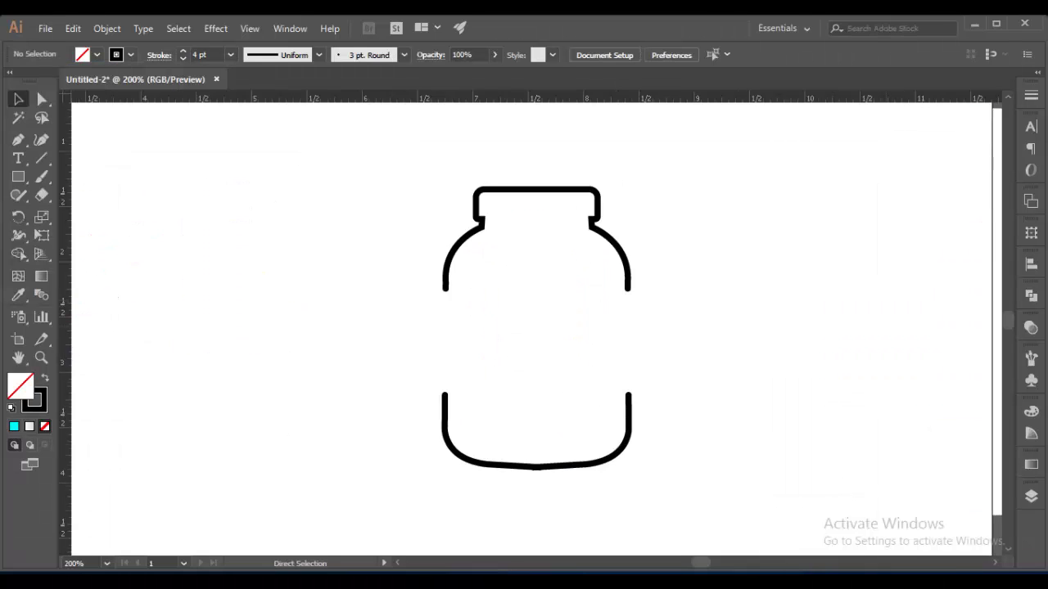
key("ctrl+1")
left_click(194, 300)
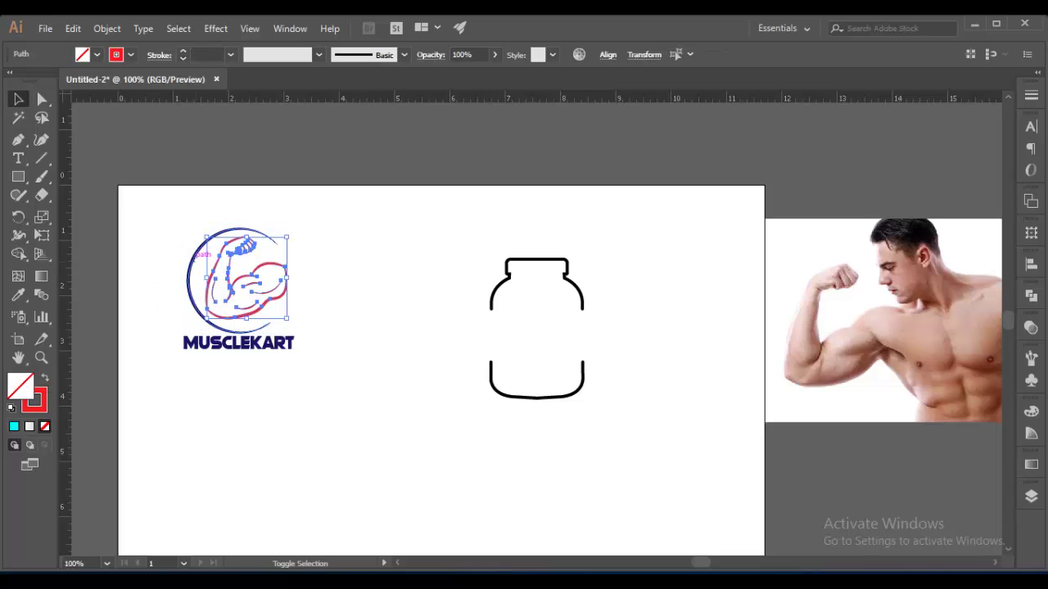
Place an enlarged copy of the red arm beside the jar and reflect-copy it vertically.
mouse_move(201, 254)
left_mouse_down()
mouse_move(415, 303)
mouse_move(411, 278)
left_mouse_up()
left_click_drag(460, 327, 452, 327)
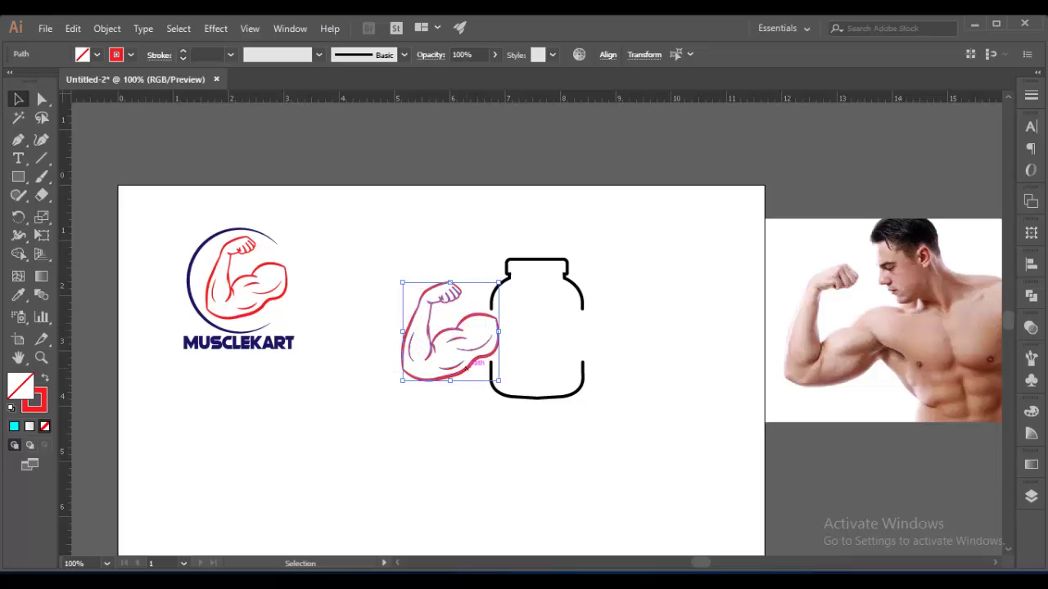
right_click(466, 370)
left_click(667, 330)
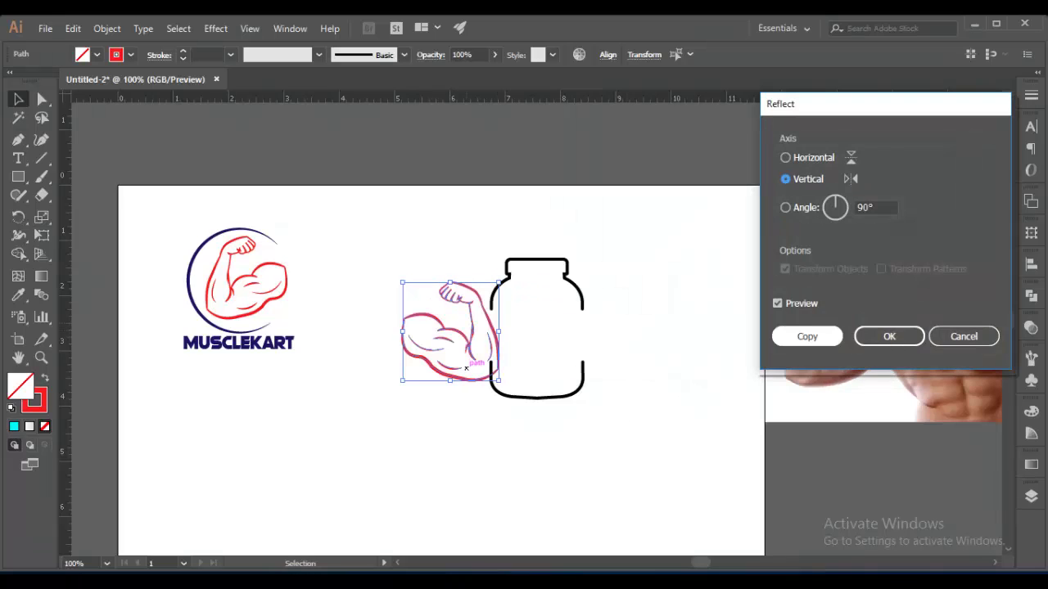
left_click(807, 336)
Position the mirrored arm against the jar's right side at 200% zoom, then delete it.
left_click_drag(465, 370, 622, 368)
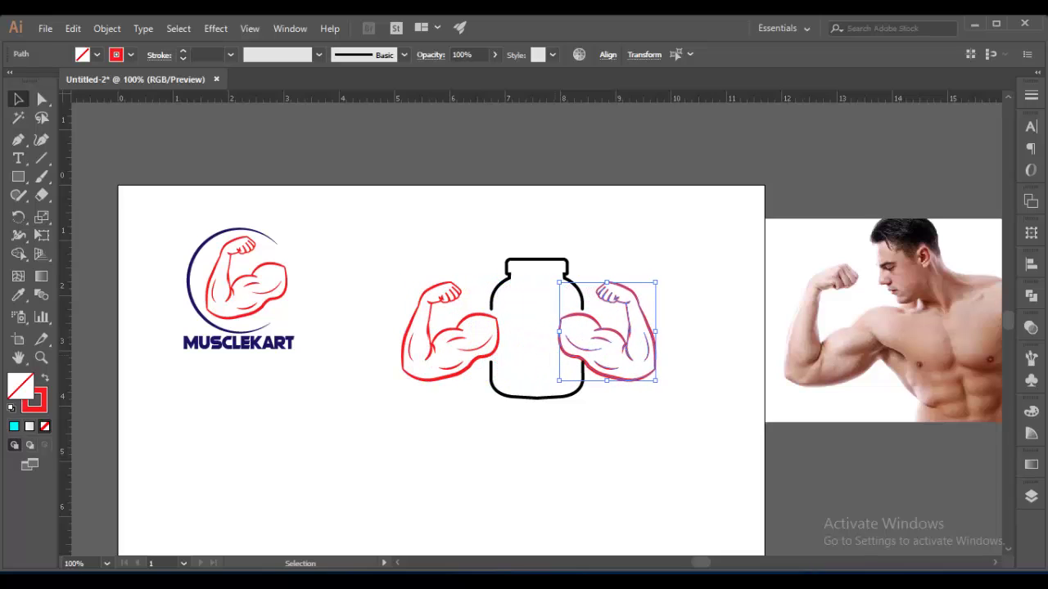
key("Right")
key("Right")
key("Right")
key("Left")
key("Left")
key("Left")
key("Left")
key("Left")
key("Left")
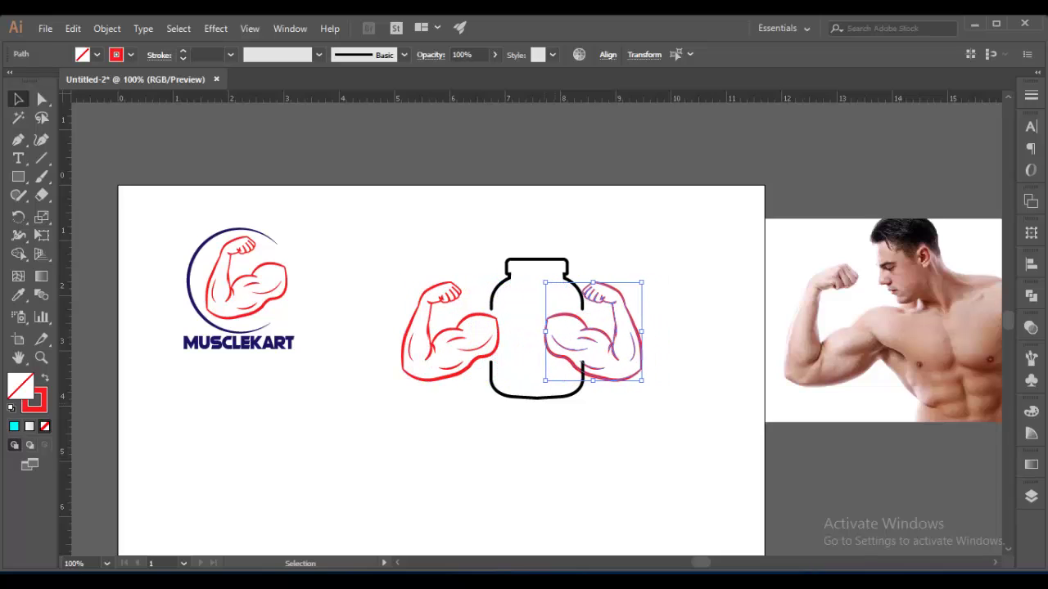
key("Up")
key("Up")
key("Up")
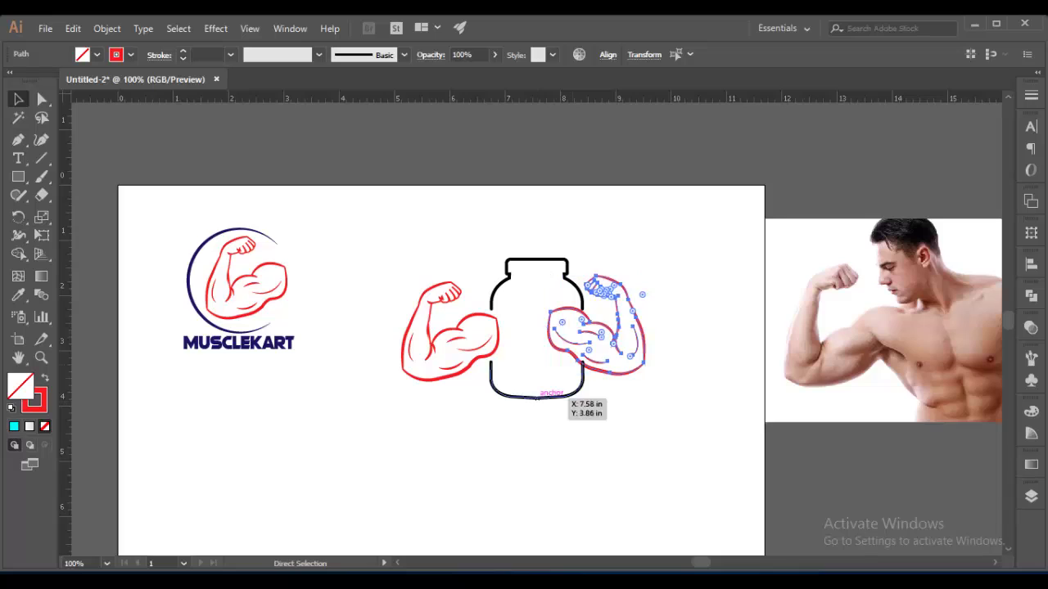
left_click(643, 402, "ctrl")
left_click(501, 384)
key("a")
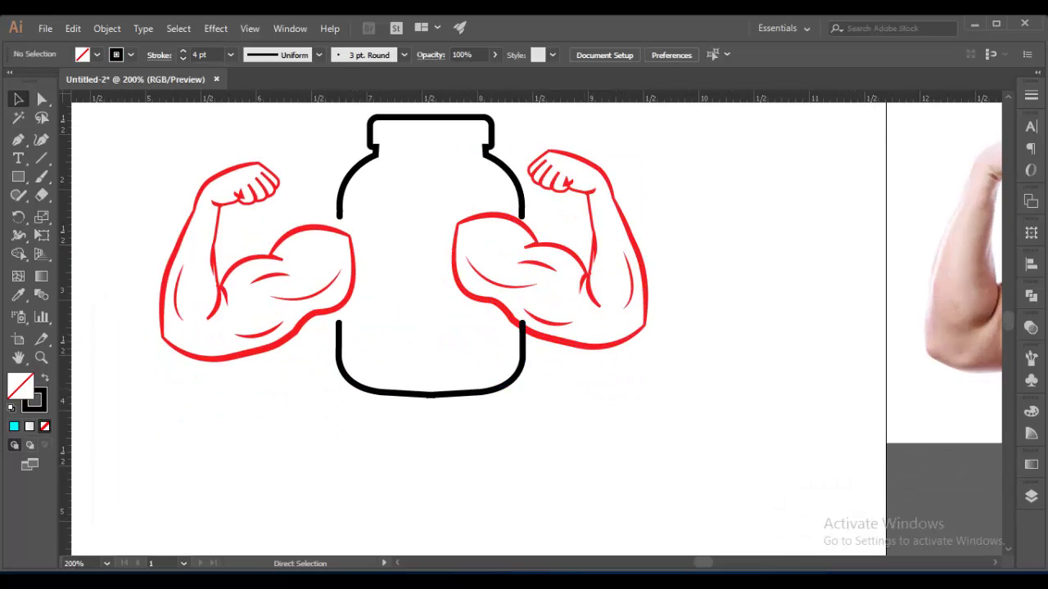
left_click_drag(573, 245, 566, 255)
key("Right")
key("Right")
key("Right")
key("Right")
key("Right")
key("Right")
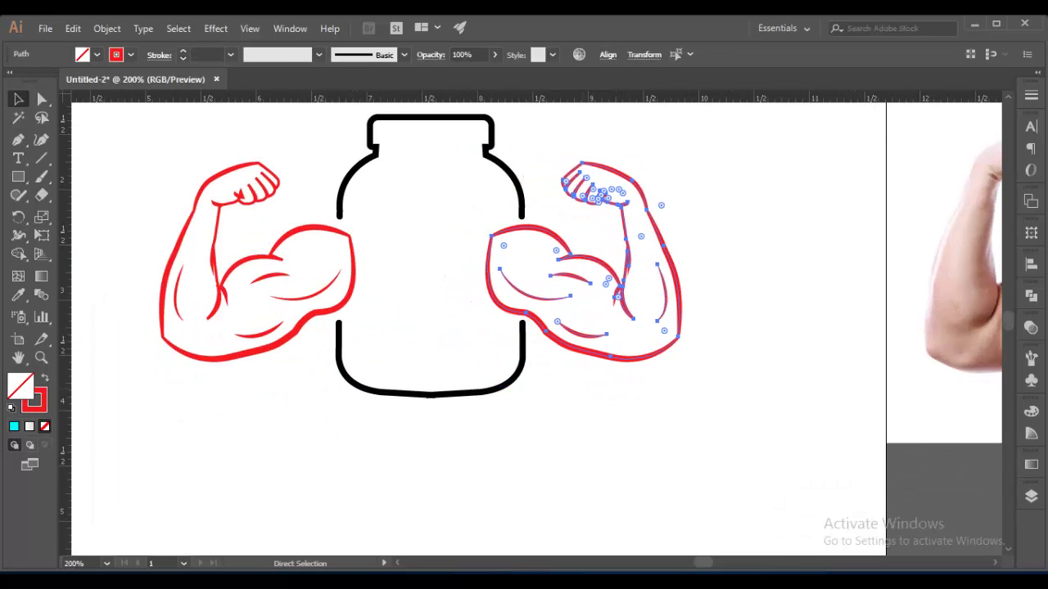
key("Right")
key("Right")
key("Right")
key("Right")
key("Right")
key("Right")
key("Delete")
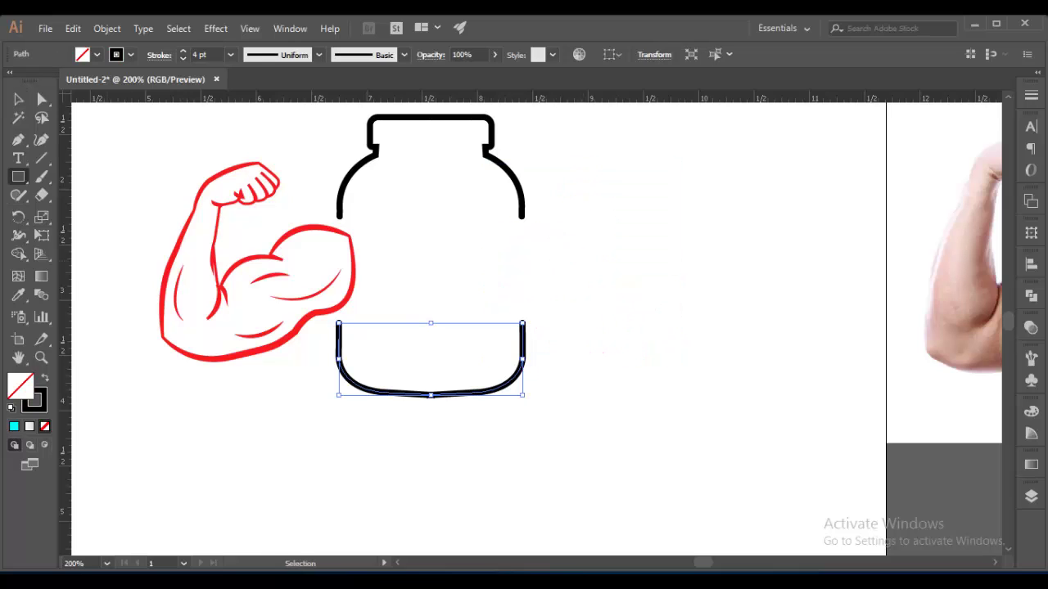
Split the jar bottom with a rectangle using Pathfinder Outline and give the pieces a black stroke.
left_click_drag(324, 321, 559, 348)
key("v")
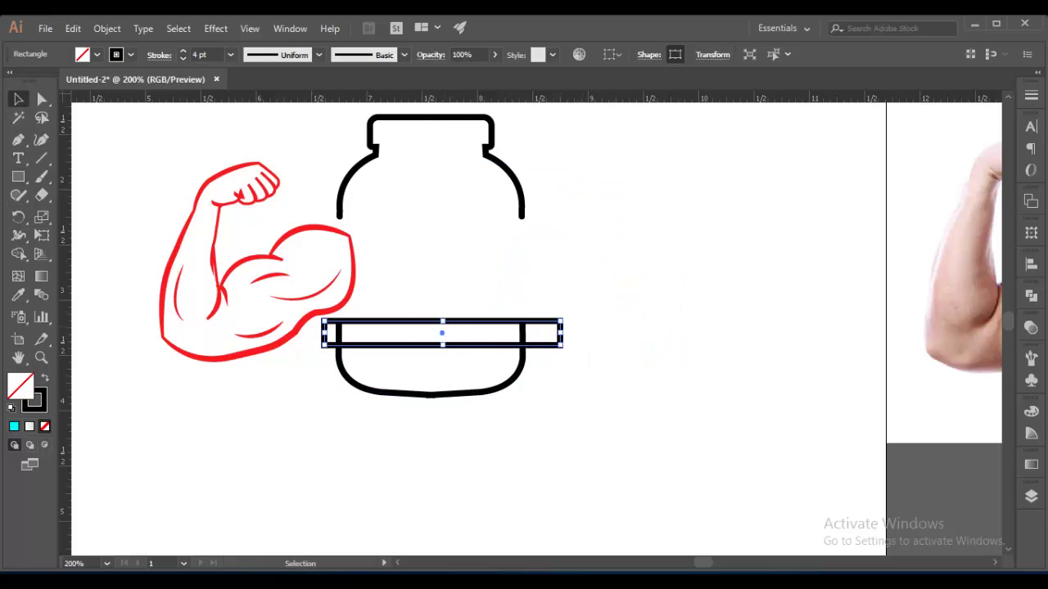
left_click(415, 392, "shift")
left_click(1030, 295)
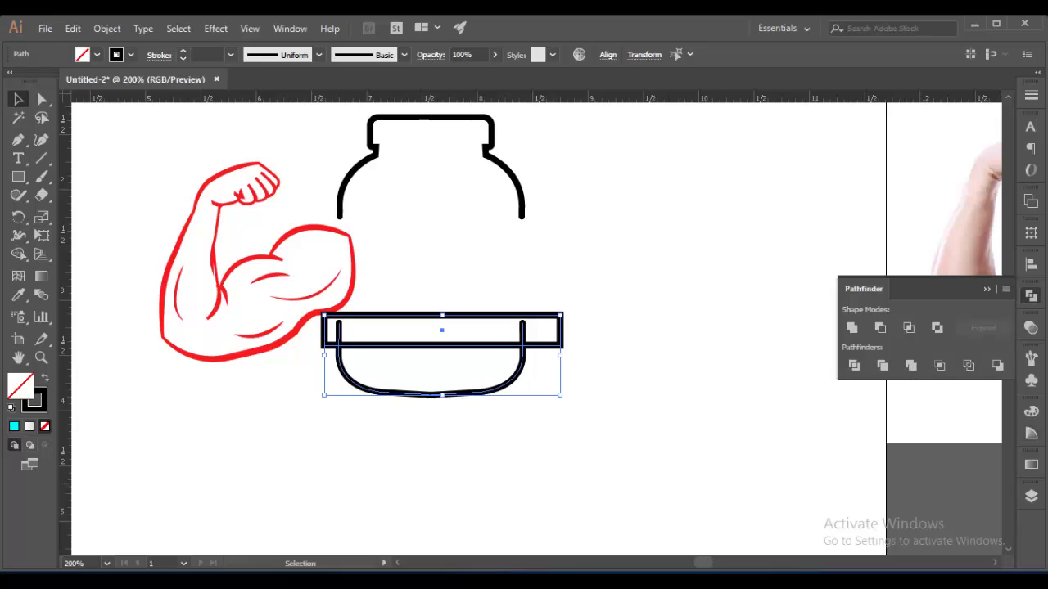
left_click(968, 365)
left_click(97, 54)
left_click(41, 81)
Ungroup the pieces, delete the leftover rectangle piece, and set the jar bottom stroke to 4 pt.
key("Escape")
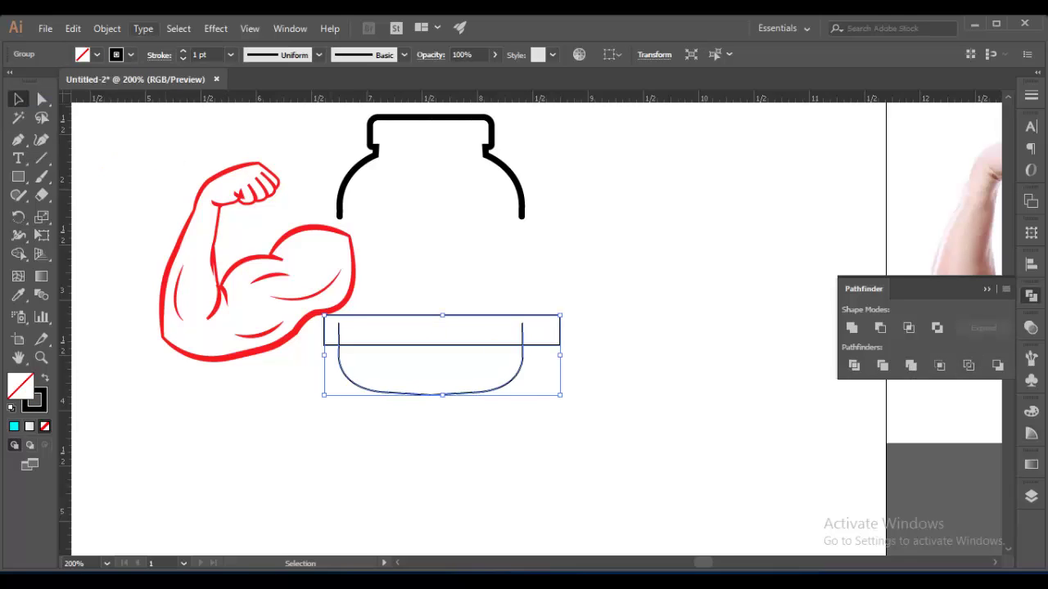
key("shift+ctrl+g")
left_click(534, 344)
key("Delete")
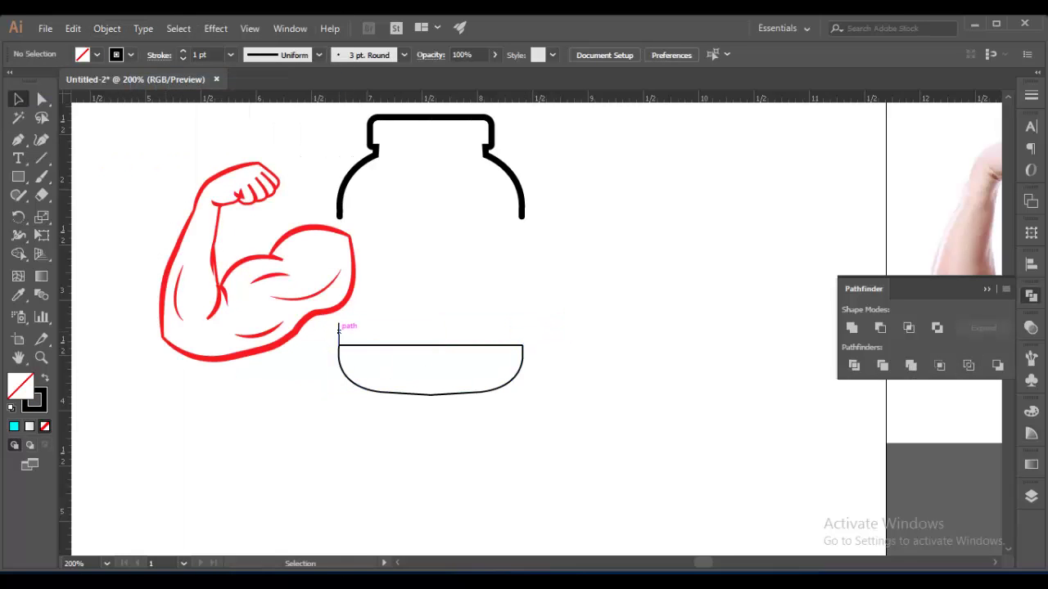
left_click(385, 392)
left_click(230, 55)
left_click(245, 231)
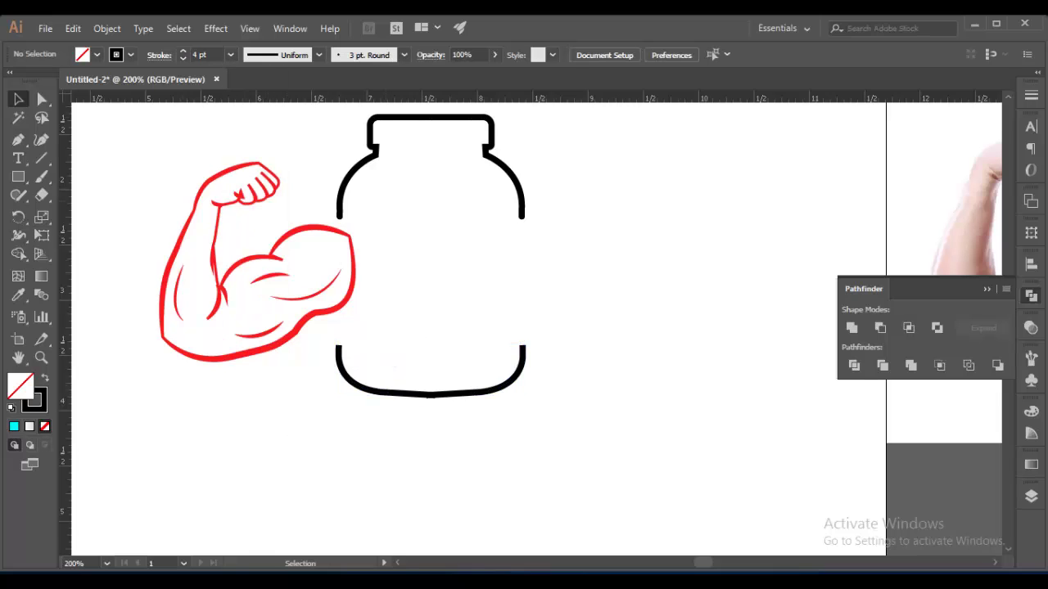
Shift the red arm slightly right and down and check the jar bottom's stroke settings.
left_click_drag(258, 262, 283, 268)
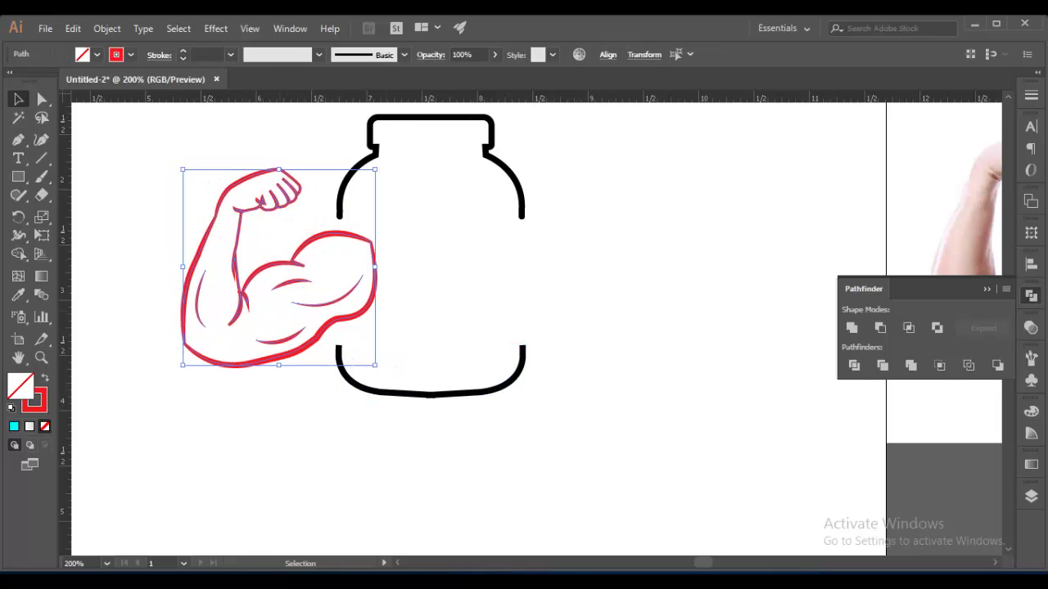
left_click(421, 394)
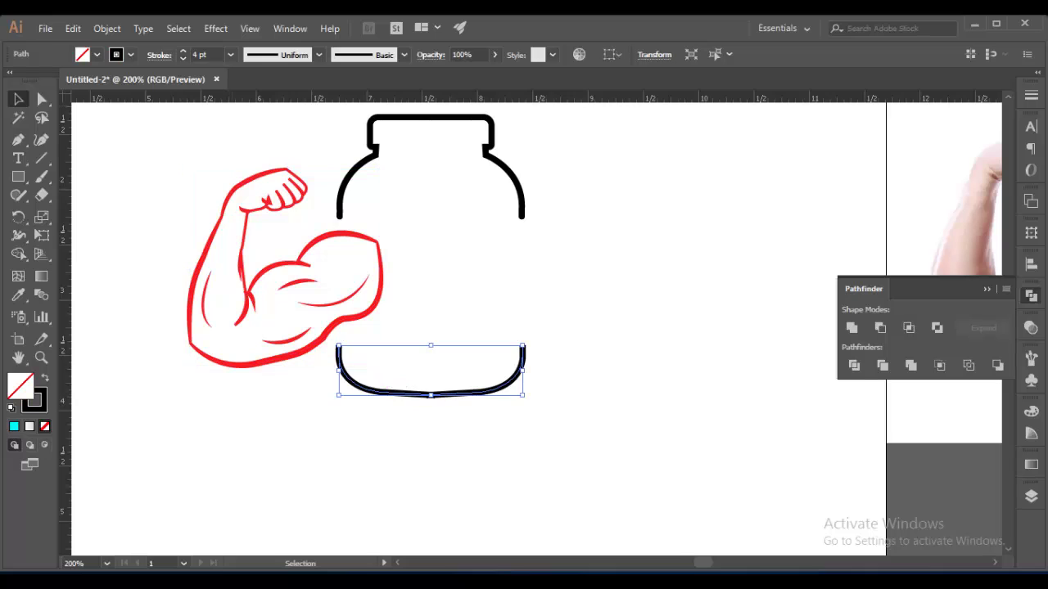
left_click(158, 55)
left_click(573, 458)
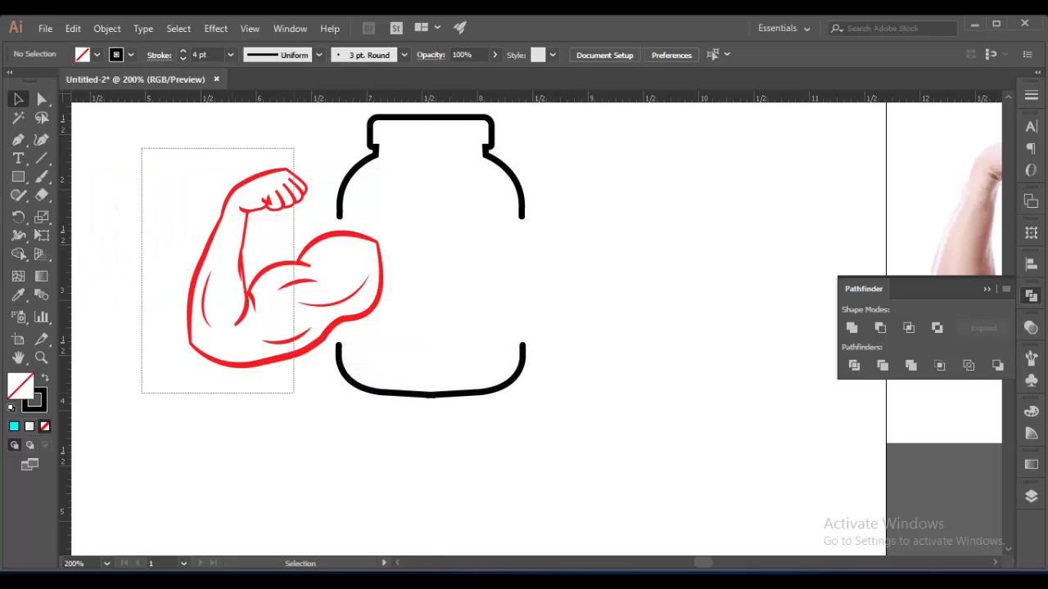
Reflect-copy the red arm onto the jar's right side, then view the whole artboard.
right_click(269, 269)
left_click(491, 398)
left_click(802, 329)
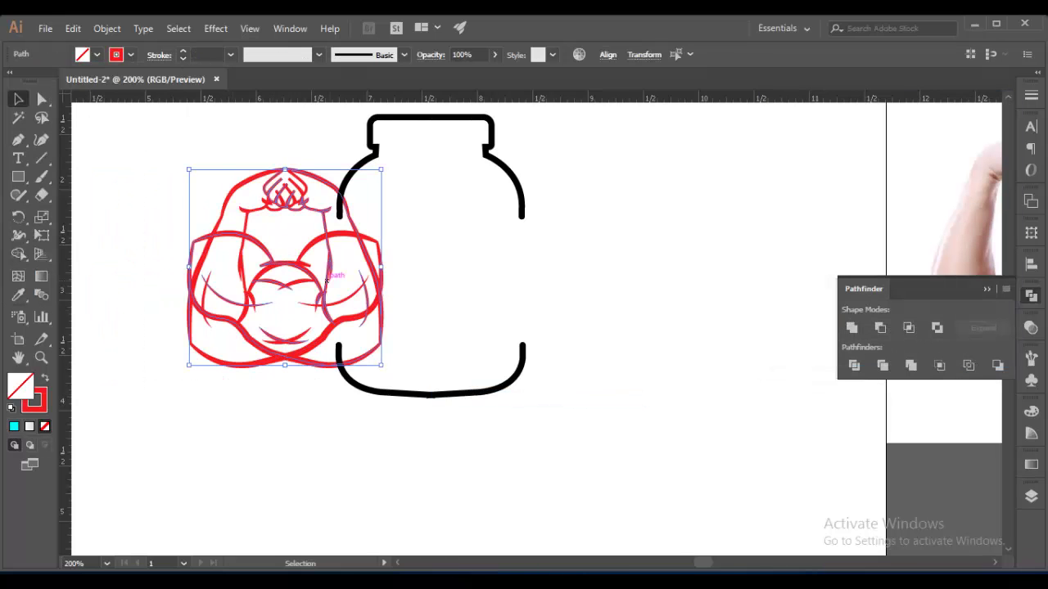
left_click_drag(285, 268, 575, 268)
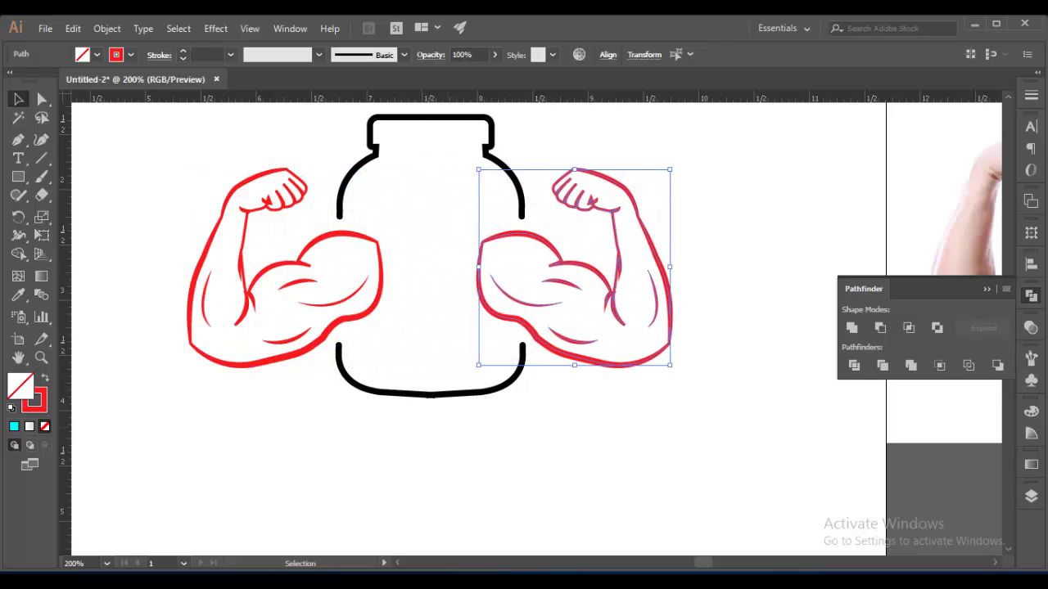
key("ctrl+shift+a")
key("ctrl+1")
Make the jar outline a navy stroke at 6 pt.
left_click(495, 358)
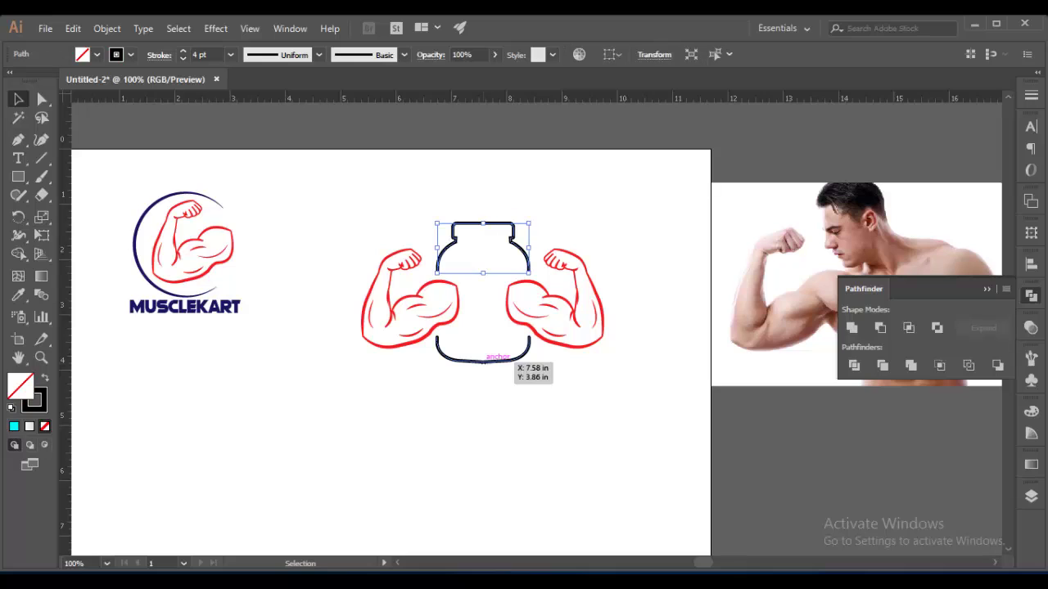
left_click(130, 54)
left_click(82, 149)
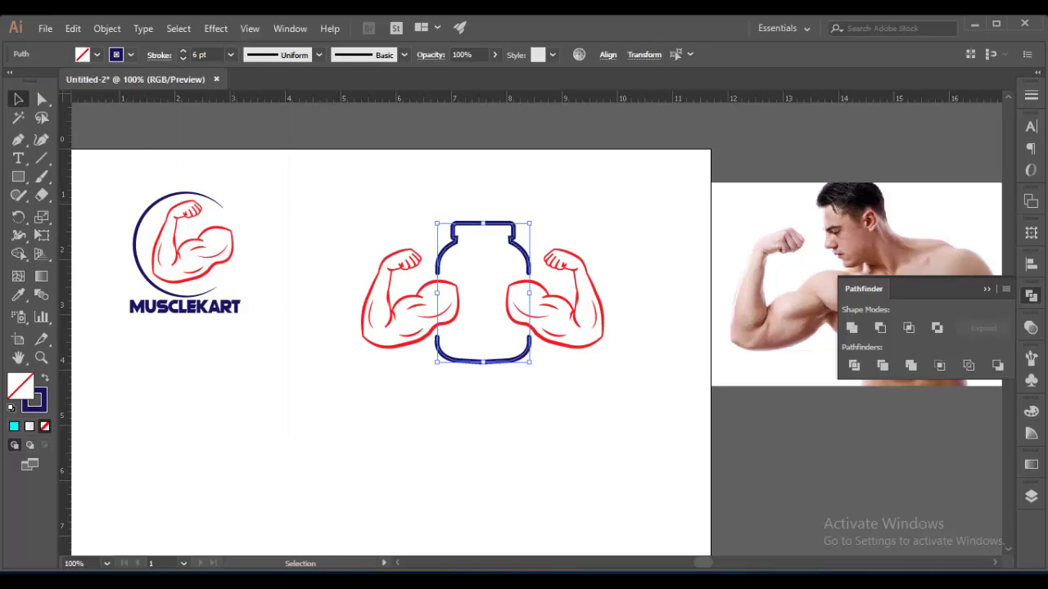
key("ctrl+shift+a")
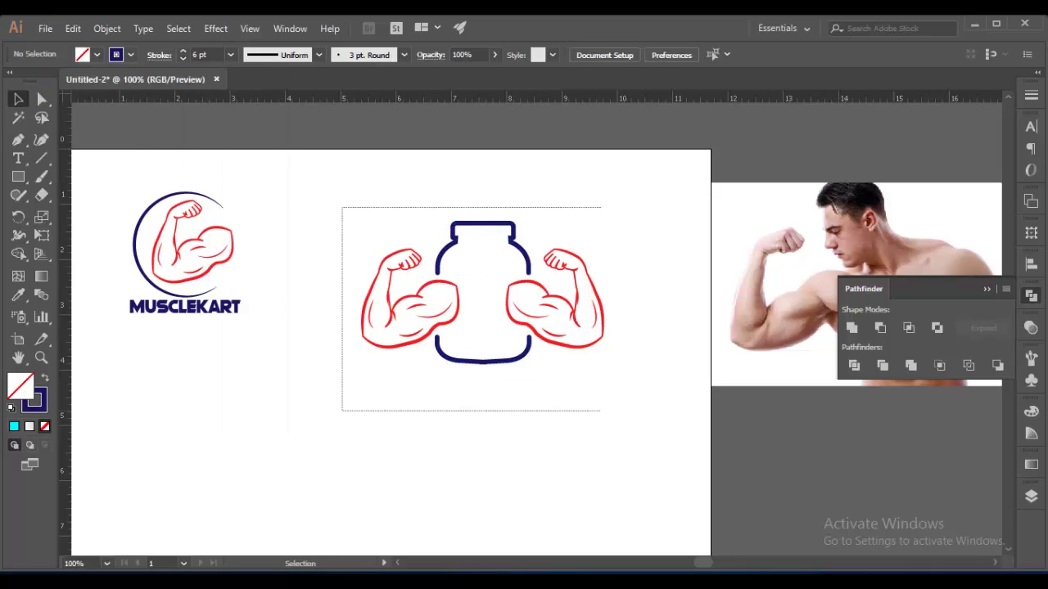
Move the bicep-jar artwork up-left and place a MUSCLEKART copy beneath the jar.
left_click_drag(342, 207, 600, 411)
left_click_drag(540, 343, 481, 318)
key("ctrl+shift+a")
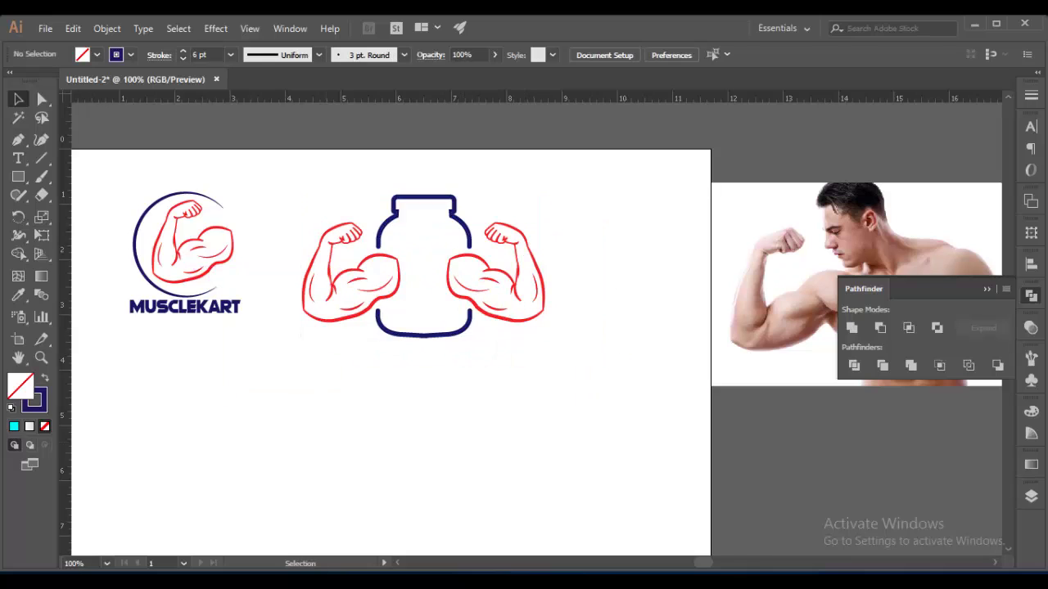
left_click(184, 307)
left_click_drag(184, 307, 422, 356, "alt")
key("ctrl+shift+a")
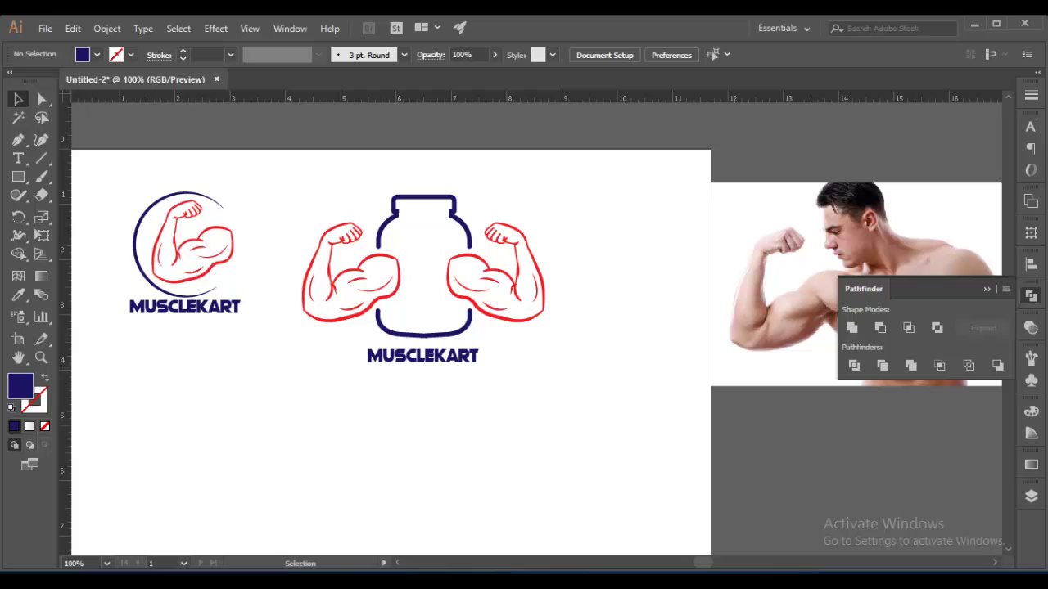
left_click(305, 282)
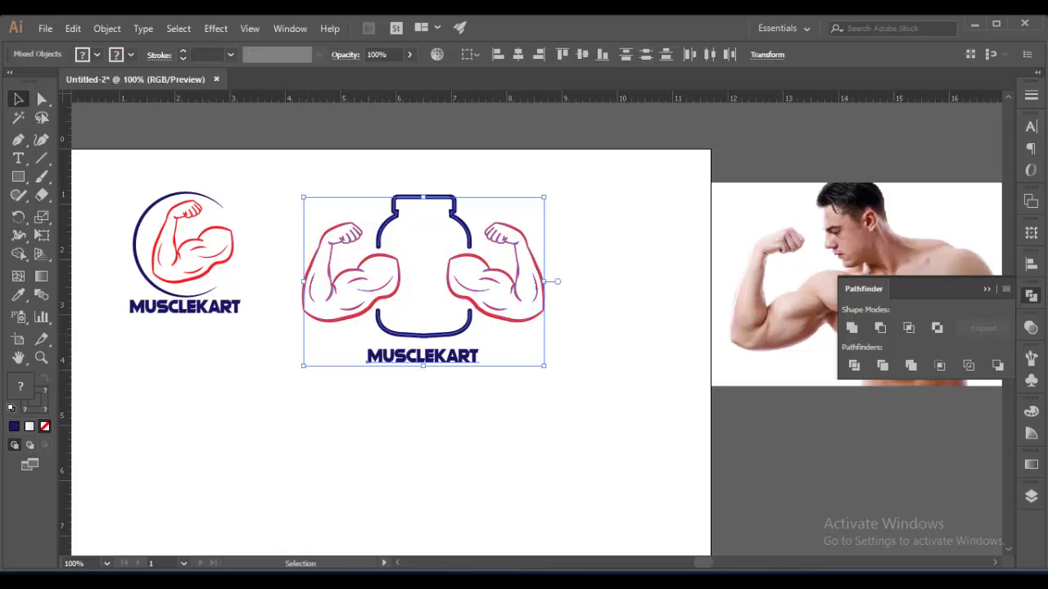
Duplicate the whole two-armed jar logo with its wordmark to the lower left.
scroll(549, 275, "left", 3)
scroll(622, 275, "left", 3)
left_click_drag(446, 372, 665, 272)
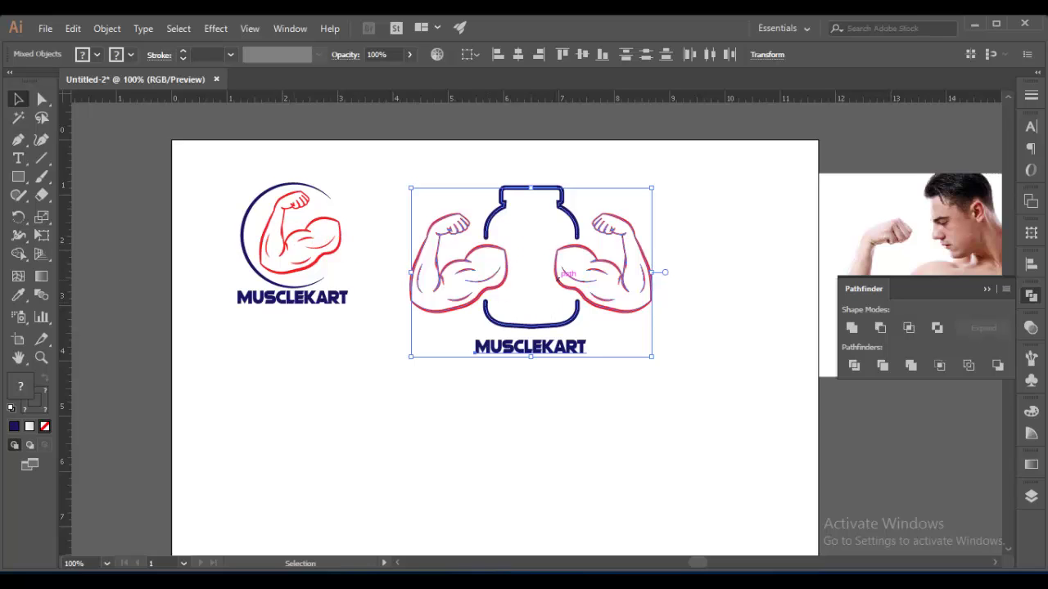
left_click_drag(532, 321, 322, 490)
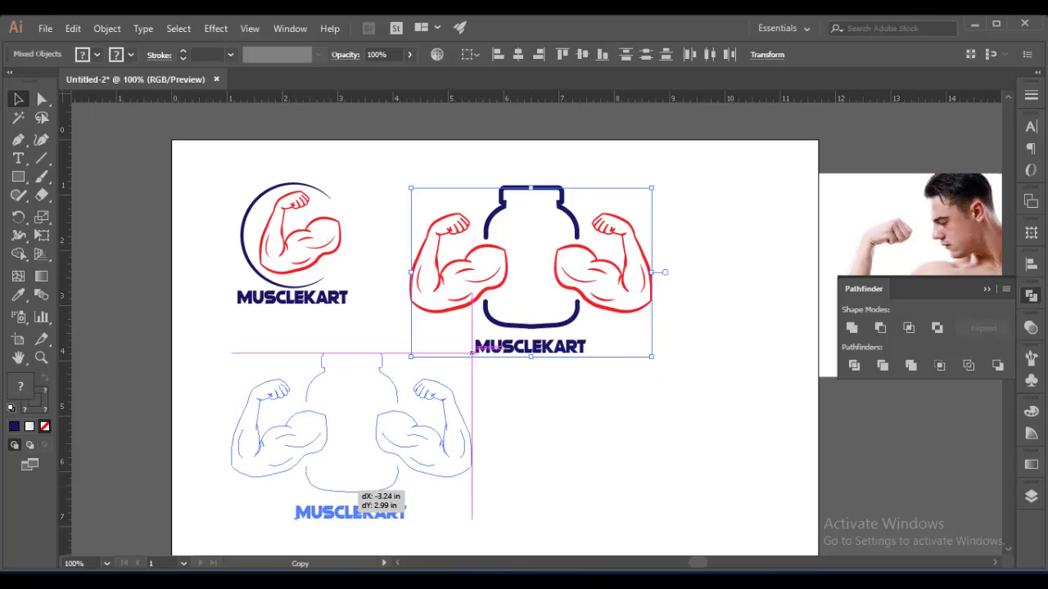
Delete the left arm from the new copy, leaving only the right arm.
scroll(322, 489, "down", 5)
scroll(322, 490, "left", 3)
left_click_drag(322, 411, 233, 262)
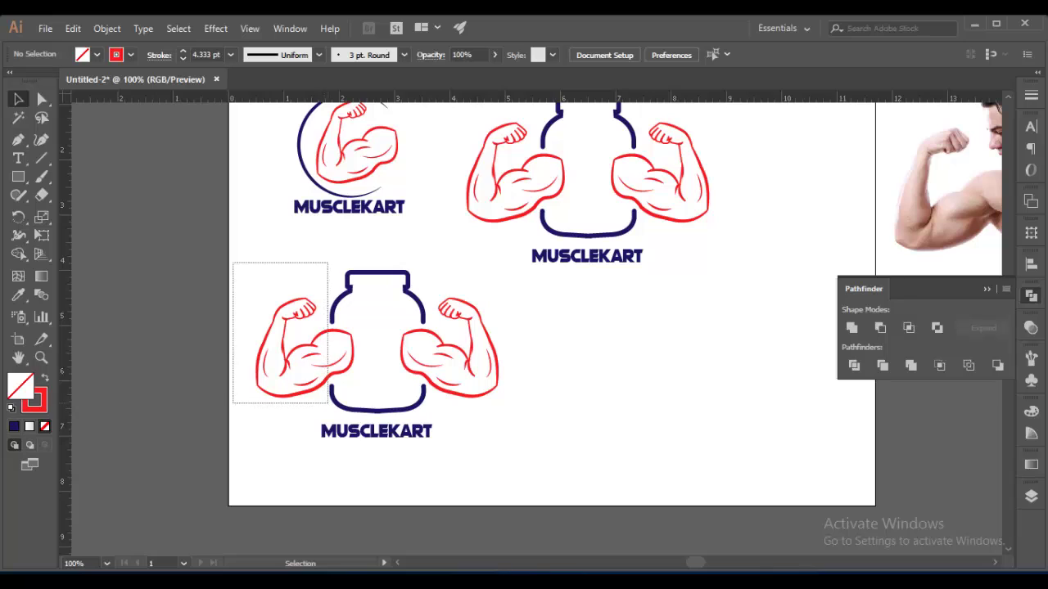
key("Delete")
left_click_drag(405, 283, 401, 282)
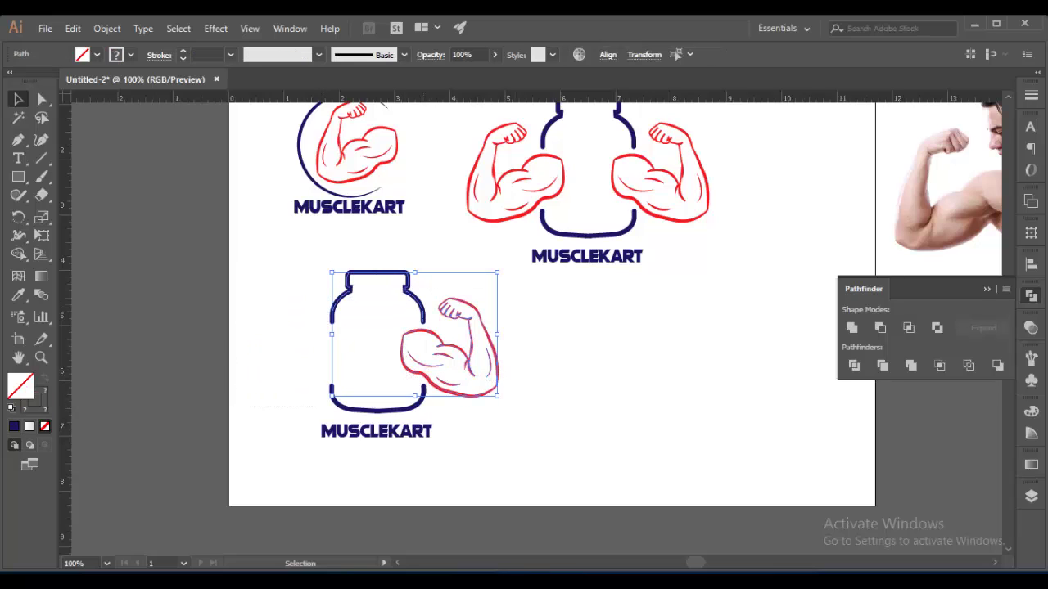
left_click(346, 291, "shift")
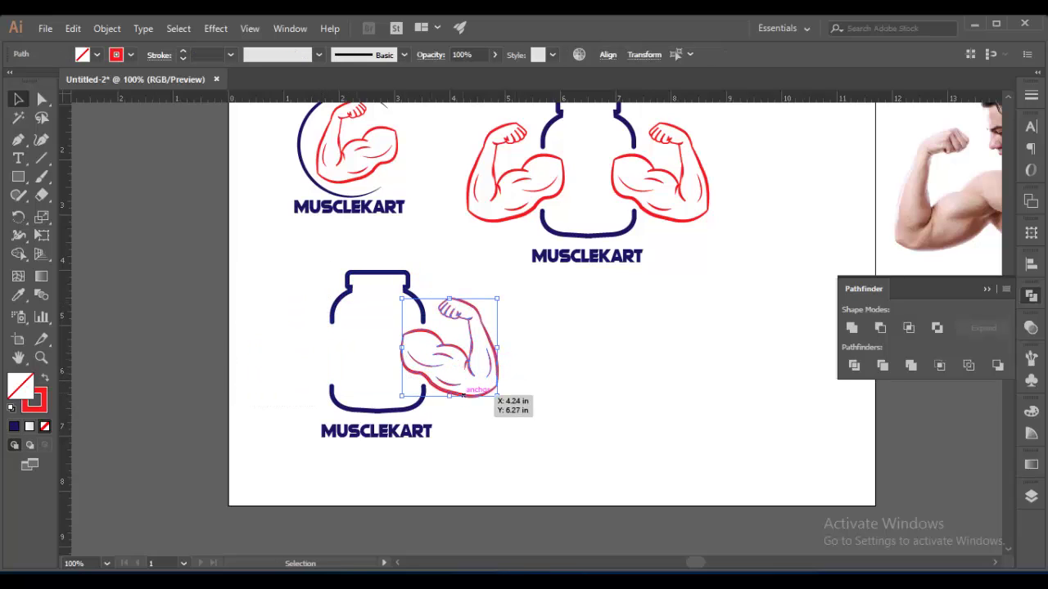
Reflect the remaining red arm and shift it left into the jar.
right_click(463, 395)
left_click(664, 353)
left_click(879, 335)
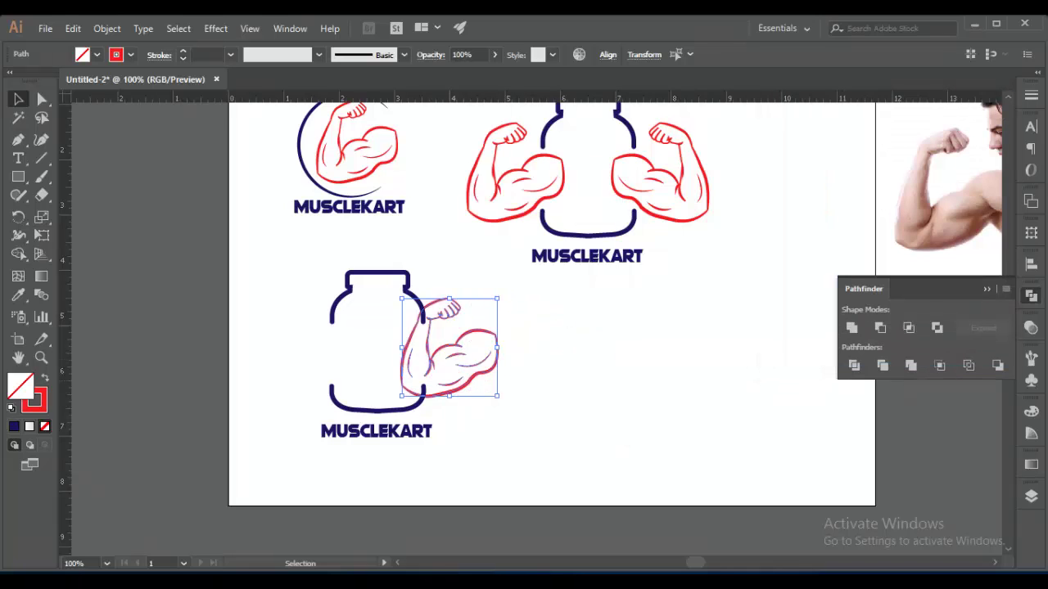
left_click_drag(479, 328, 430, 329)
key("ctrl+shift+a")
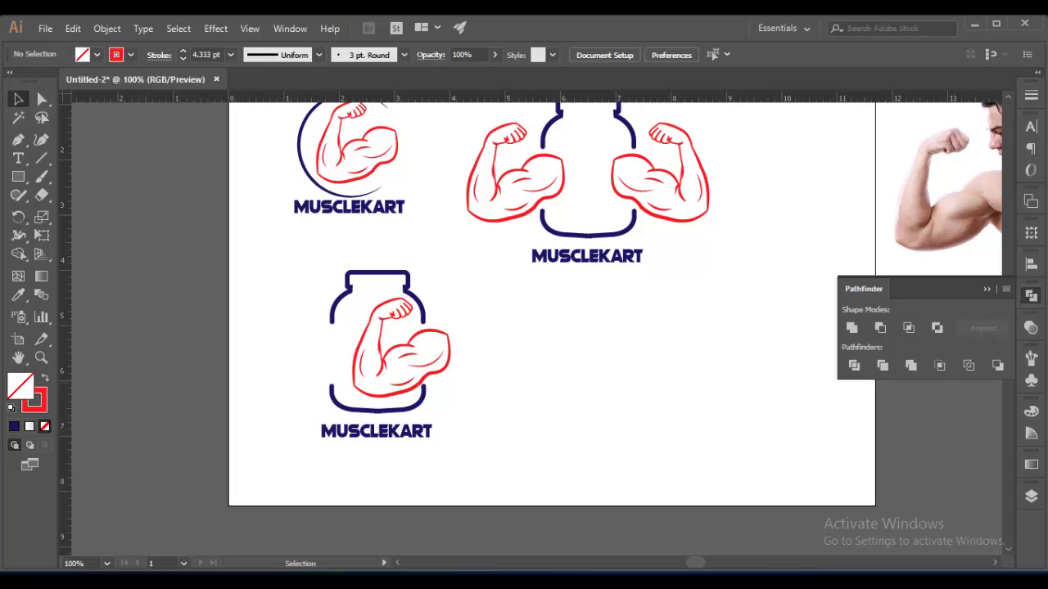
key("ctrl+z")
key("ctrl+z")
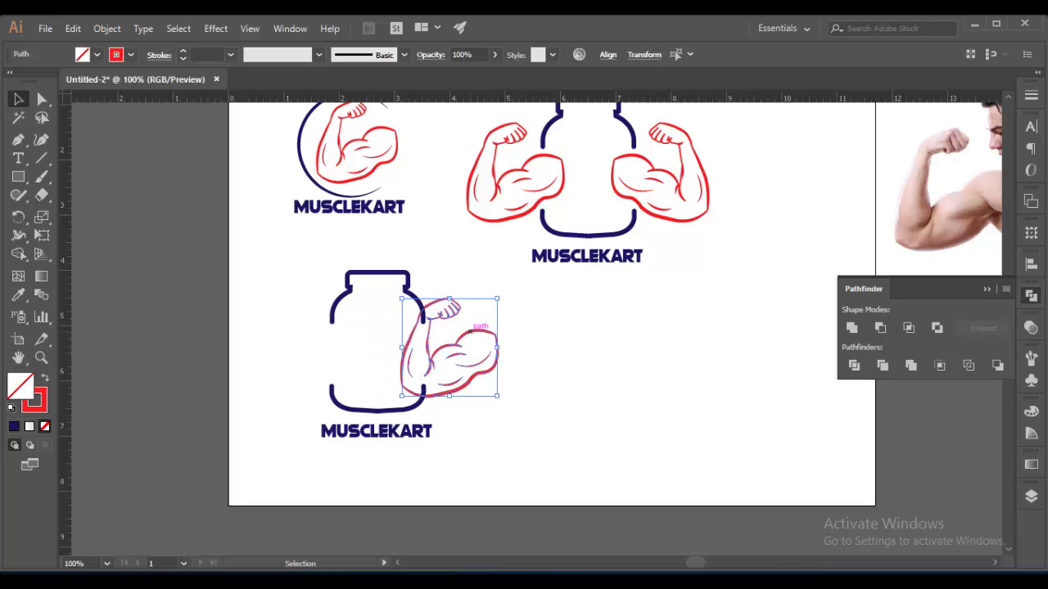
left_click_drag(472, 330, 423, 329)
key("ctrl+shift+a")
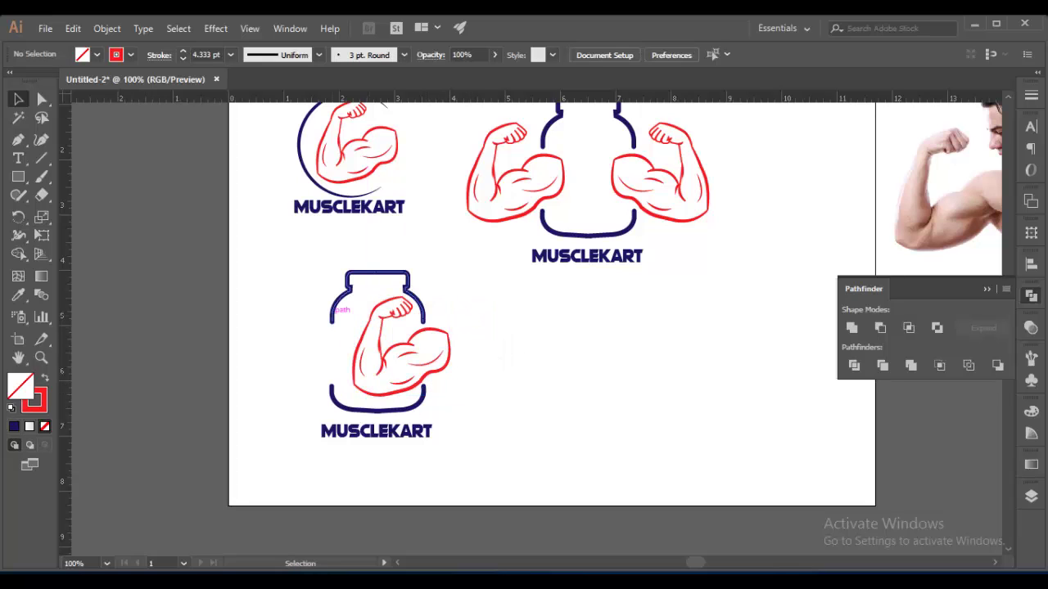
left_click(377, 271, "ctrl")
key("ctrl+plus")
key("ctrl+plus")
key("ctrl+plus")
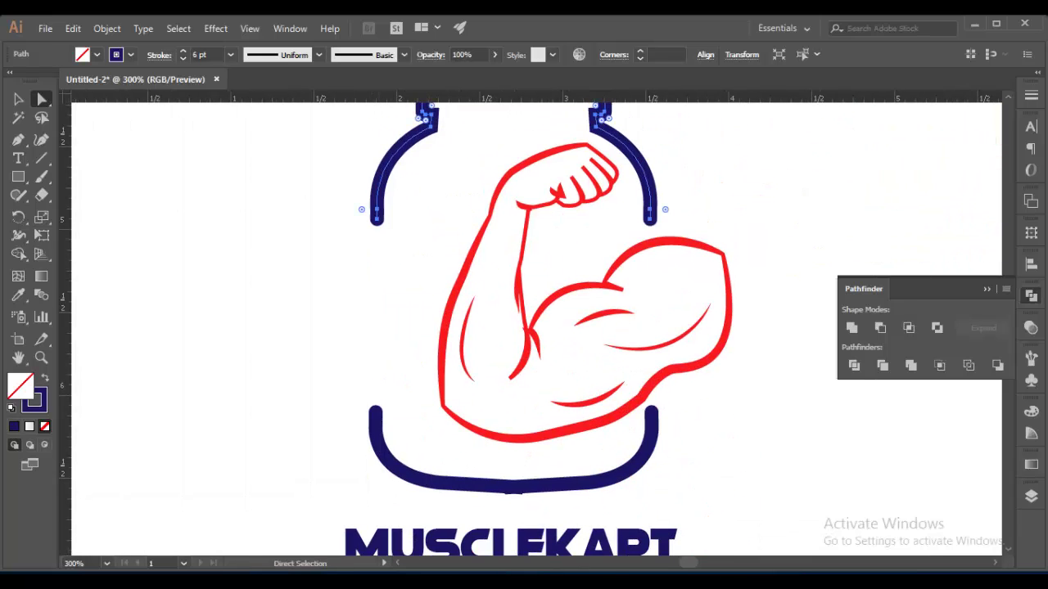
Extend the jar's left side down and join it to the bottom curve.
left_click_drag(377, 219, 376, 409)
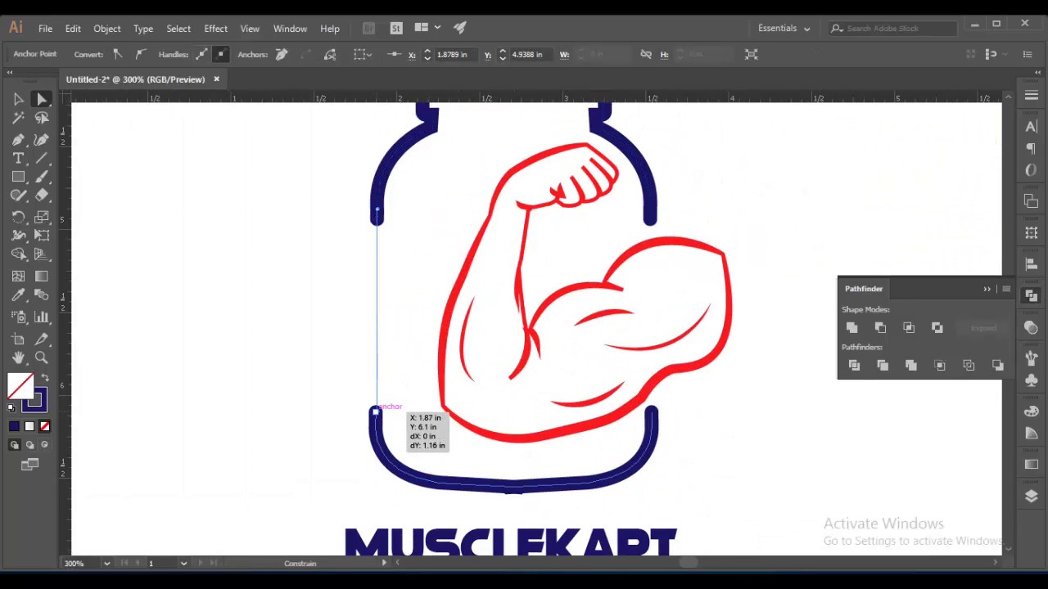
left_click(377, 418, "ctrl+shift")
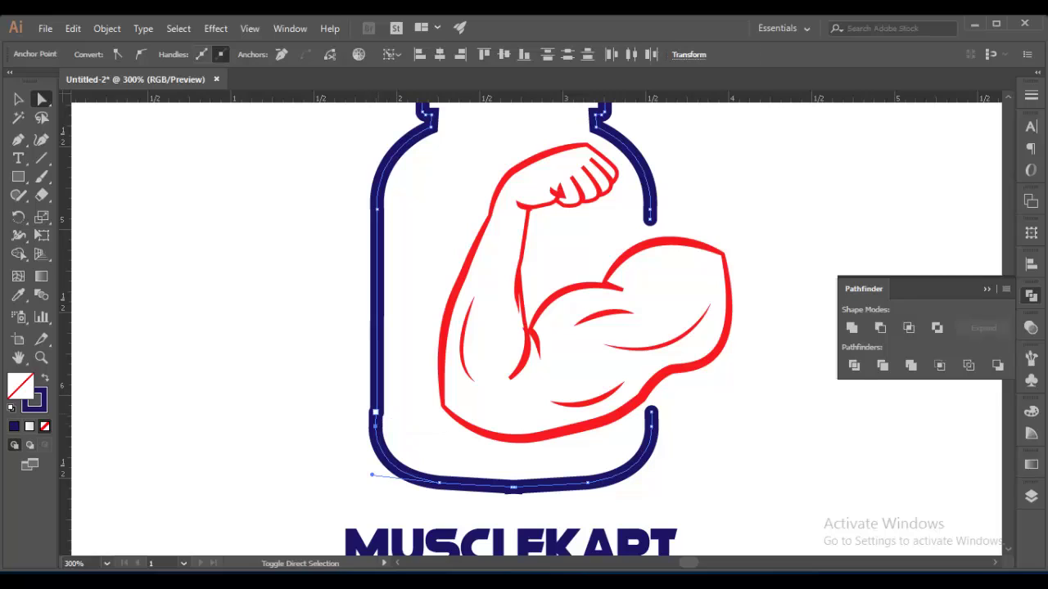
left_click(106, 28)
left_click(368, 338)
key("ctrl+shift+a")
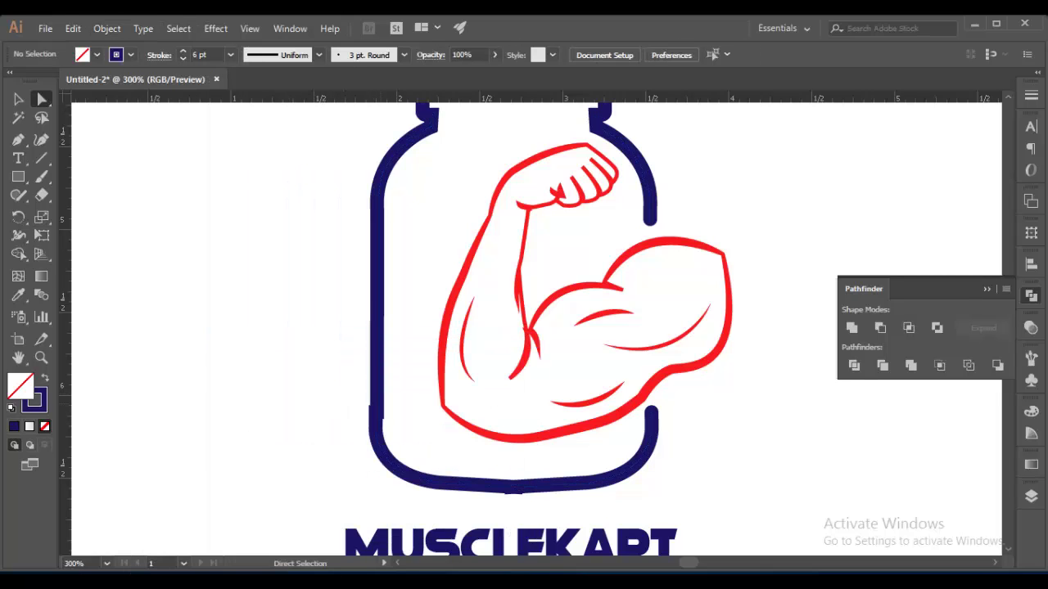
Align the jar's lower-left anchor with the straight side, checking in Outline view.
left_click(378, 408)
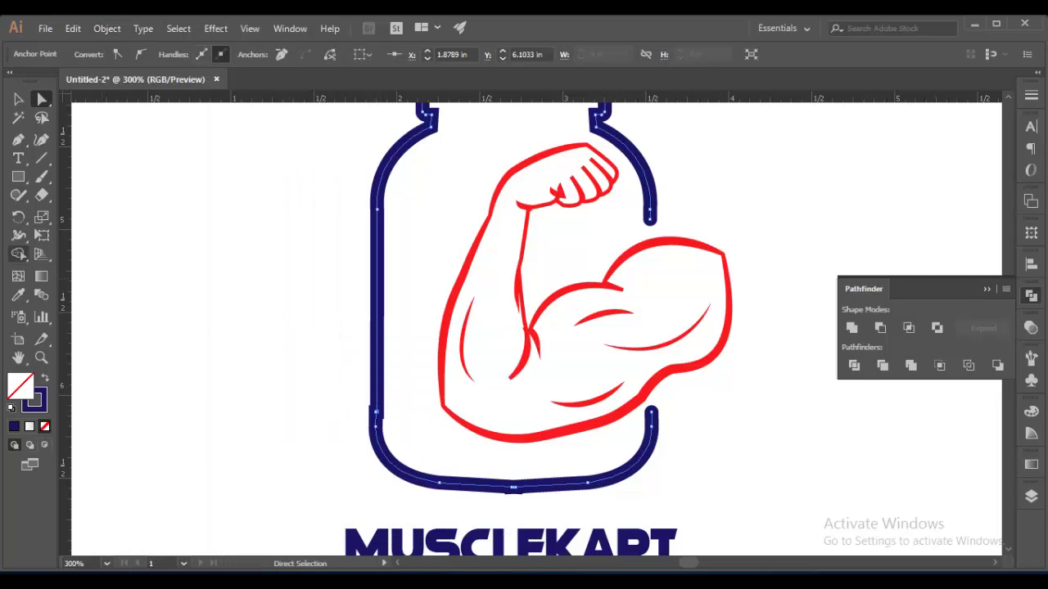
left_click(42, 177)
key("ctrl+y")
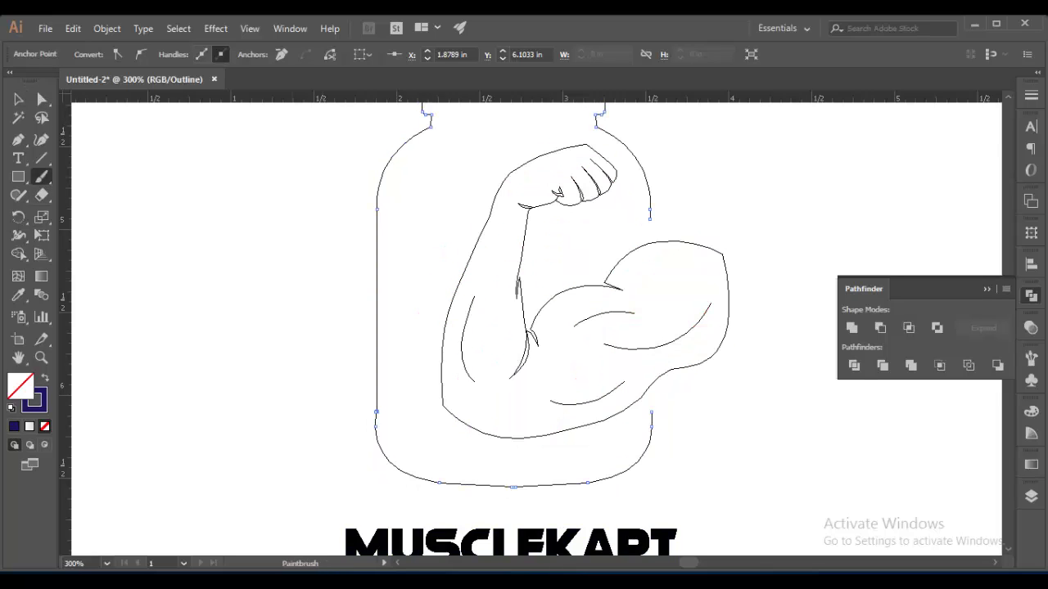
key("ctrl+plus")
key("ctrl+plus")
key("a")
left_click_drag(533, 327, 529, 328)
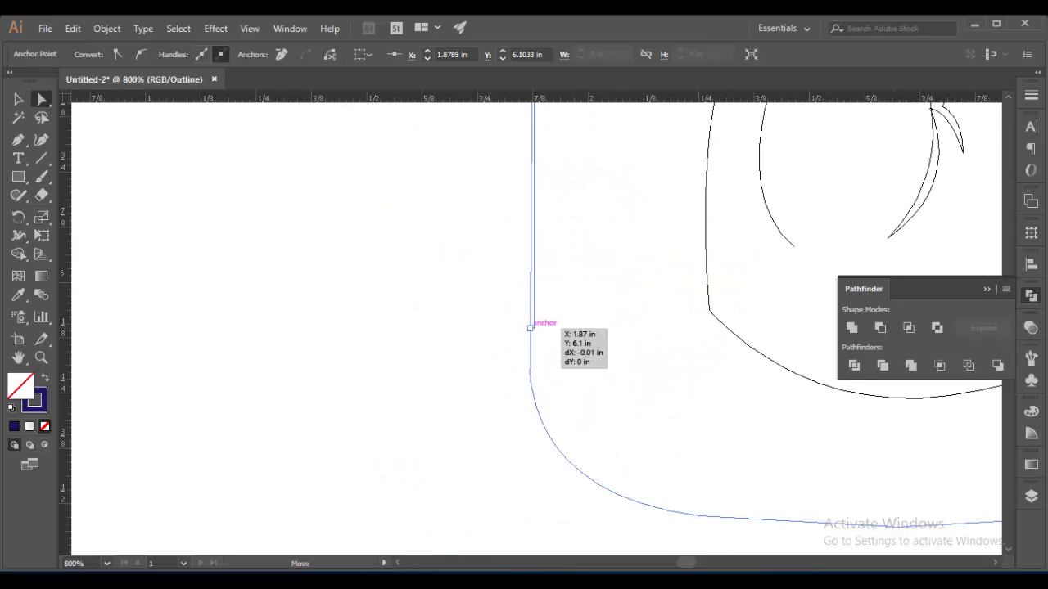
key("ctrl+shift+a")
key("ctrl+minus")
key("ctrl+minus")
key("ctrl+minus")
key("ctrl+y")
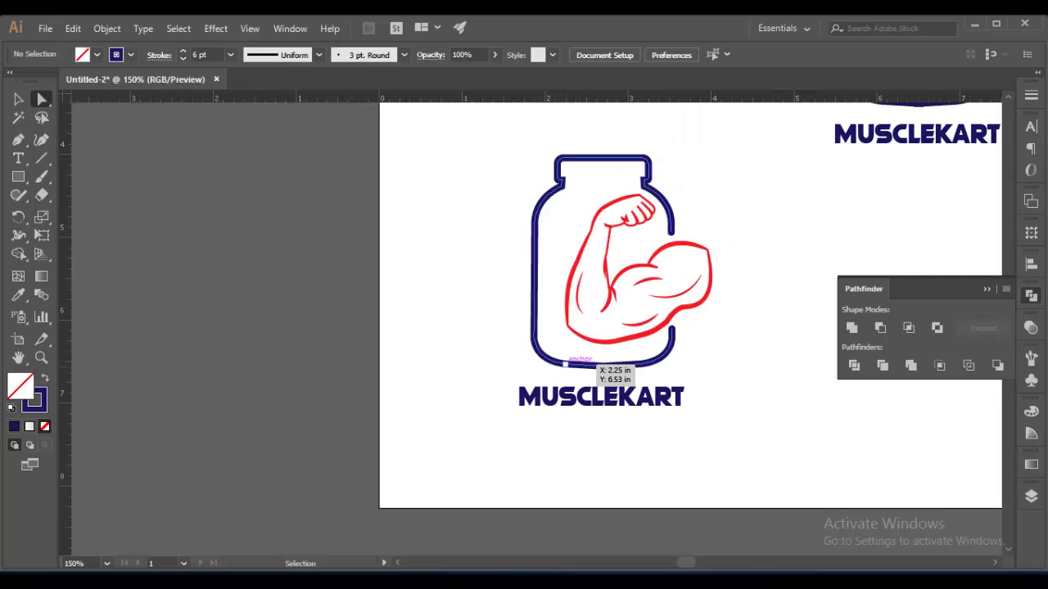
Nudge the MUSCLEKART wordmark up snug beneath the single-arm jar.
left_click(601, 397)
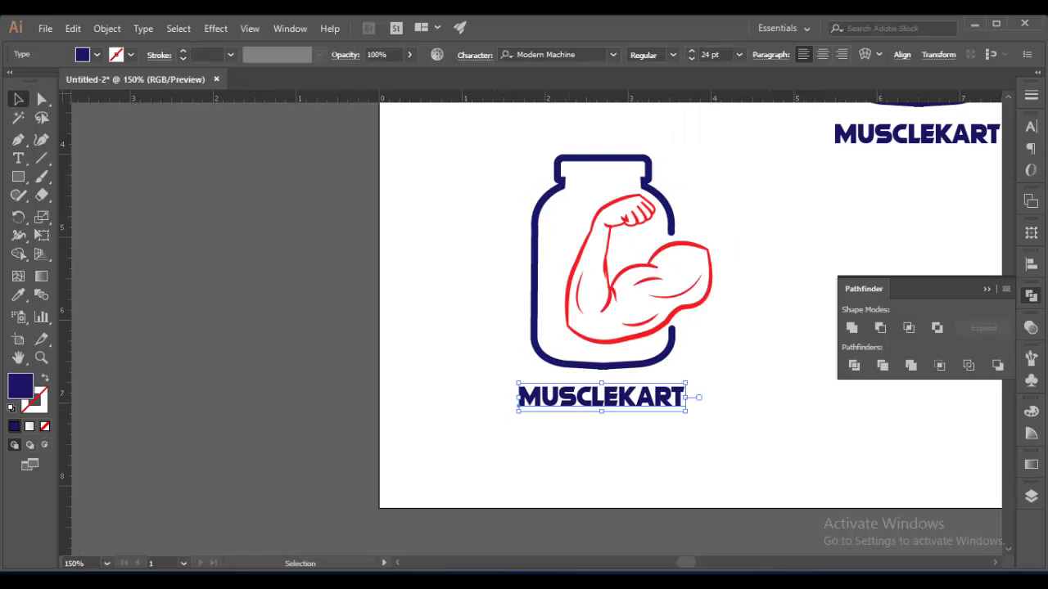
left_click_drag(602, 397, 601, 391)
key("ctrl+shift+a")
key("ctrl+minus")
key("ctrl+shift+F9")
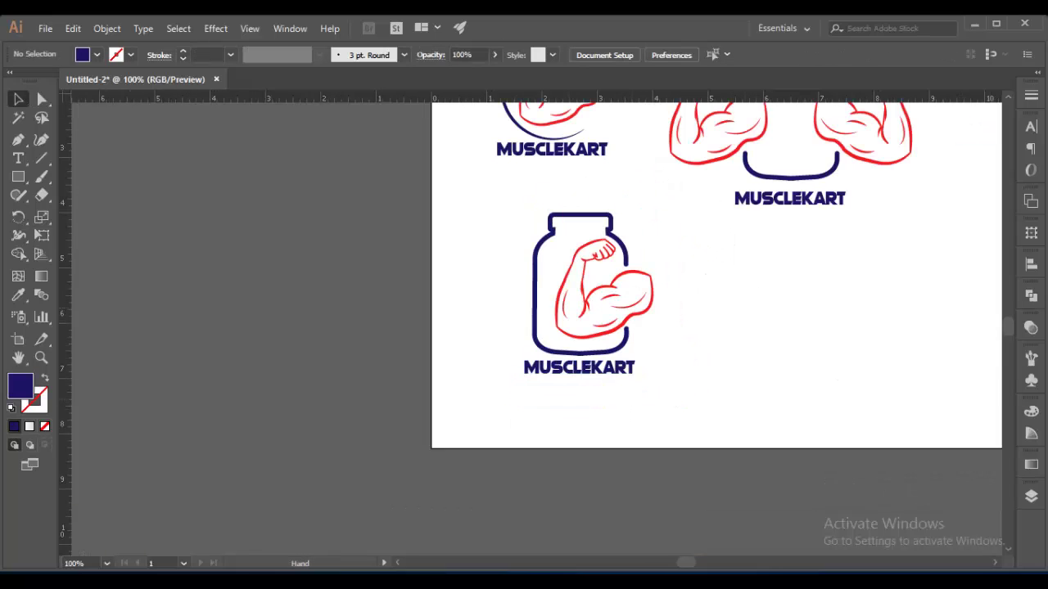
Duplicate the single-arm jar logo to the bottom right.
mouse_move(499, 206)
left_mouse_down()
mouse_move(349, 276)
mouse_move(516, 366)
left_mouse_up()
left_click_drag(442, 365, 695, 379)
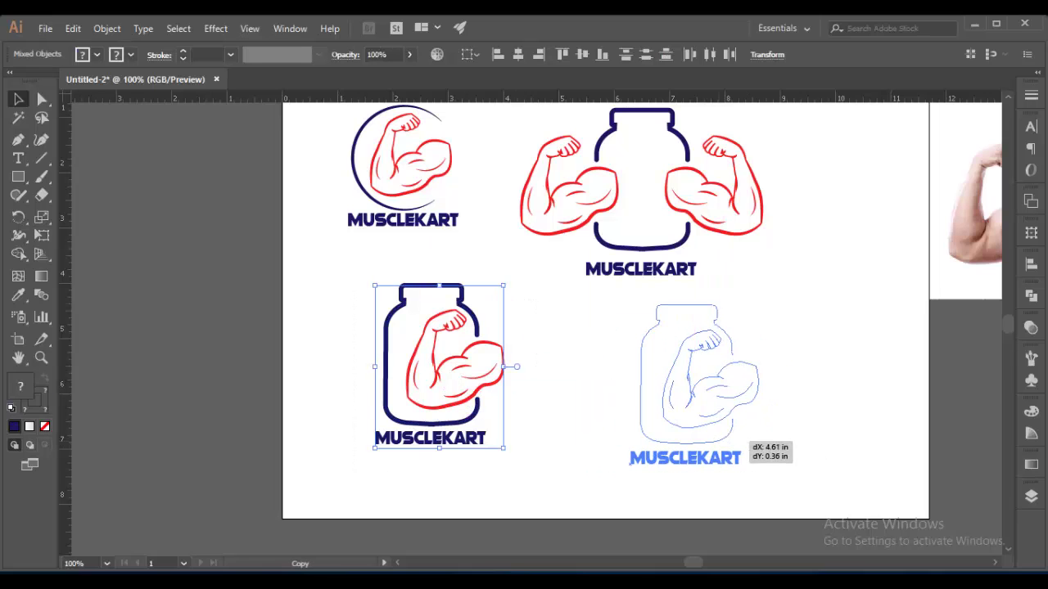
key("ctrl+shift+a")
Type a large black M and park it off the artboard on the left.
key("t")
left_click(563, 344)
type("M")
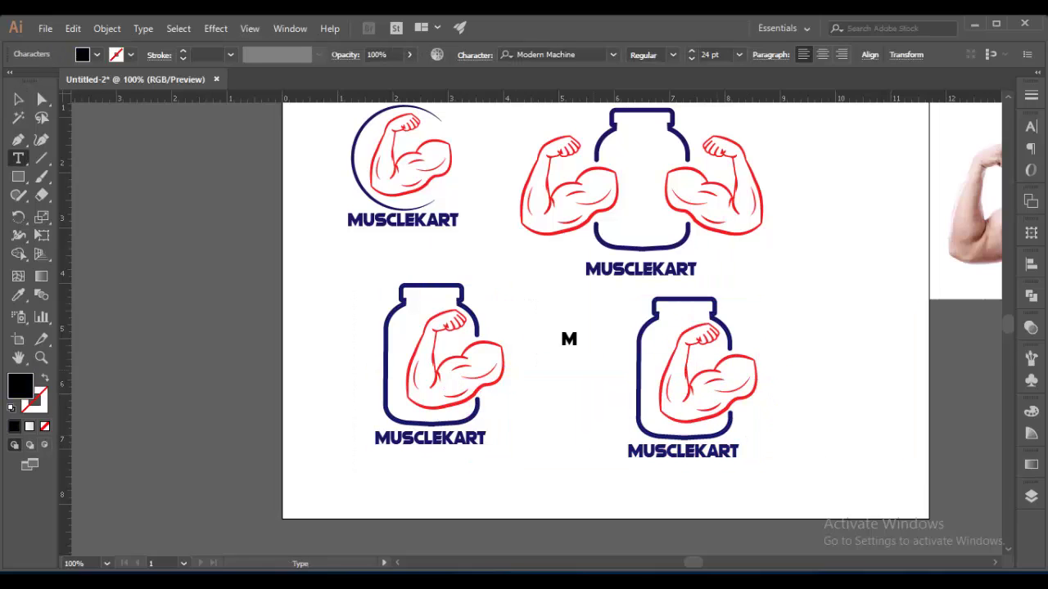
key("Escape")
left_click_drag(578, 350, 660, 450)
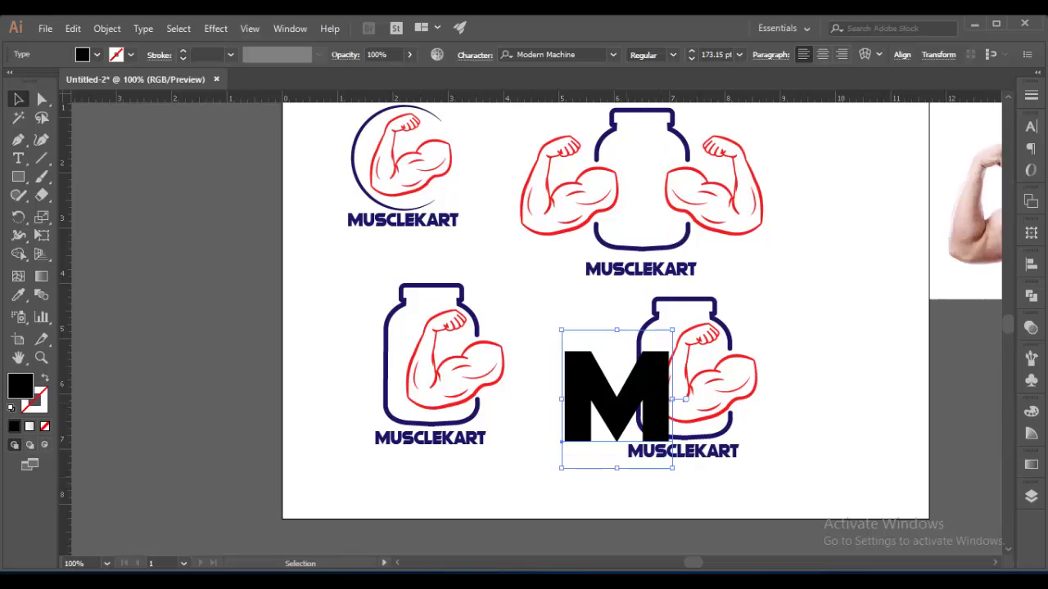
mouse_move(622, 393)
left_mouse_down()
mouse_move(647, 176)
mouse_move(636, 385)
mouse_move(737, 385)
mouse_move(596, 327)
mouse_move(307, 321)
left_mouse_up()
key("ctrl+shift+a")
left_click_drag(782, 389, 827, 287)
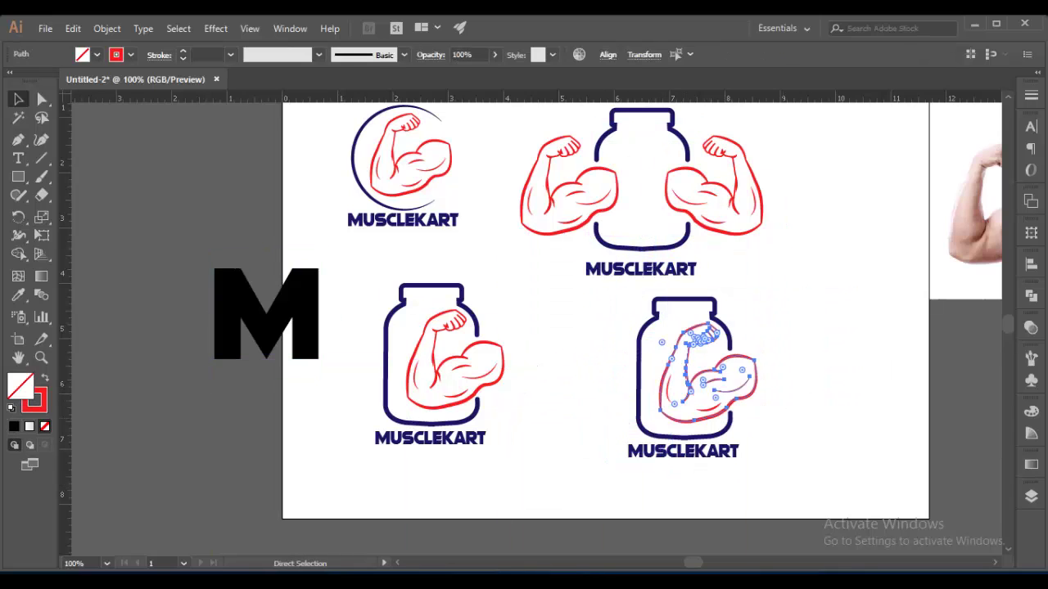
key("ctrl+z")
left_click_drag(565, 327, 106, 270)
Replace the bottom-right jar copy with a copy of the two-armed logo.
left_click(695, 368)
key("Delete")
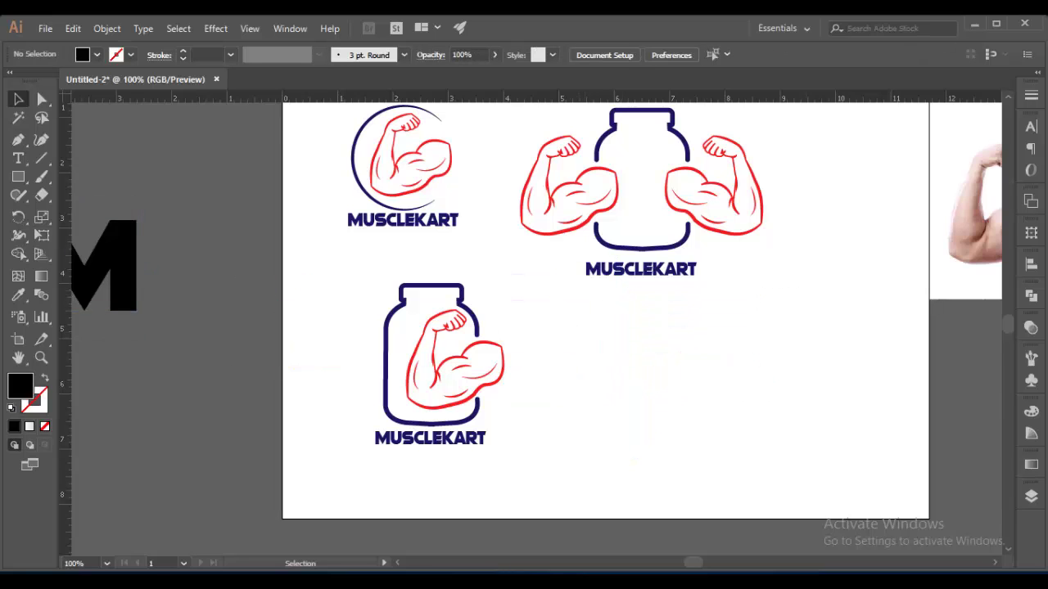
scroll(573, 327, "up", 3)
left_click_drag(549, 224, 679, 405)
scroll(573, 328, "down", 3)
left_click_drag(619, 221, 709, 401)
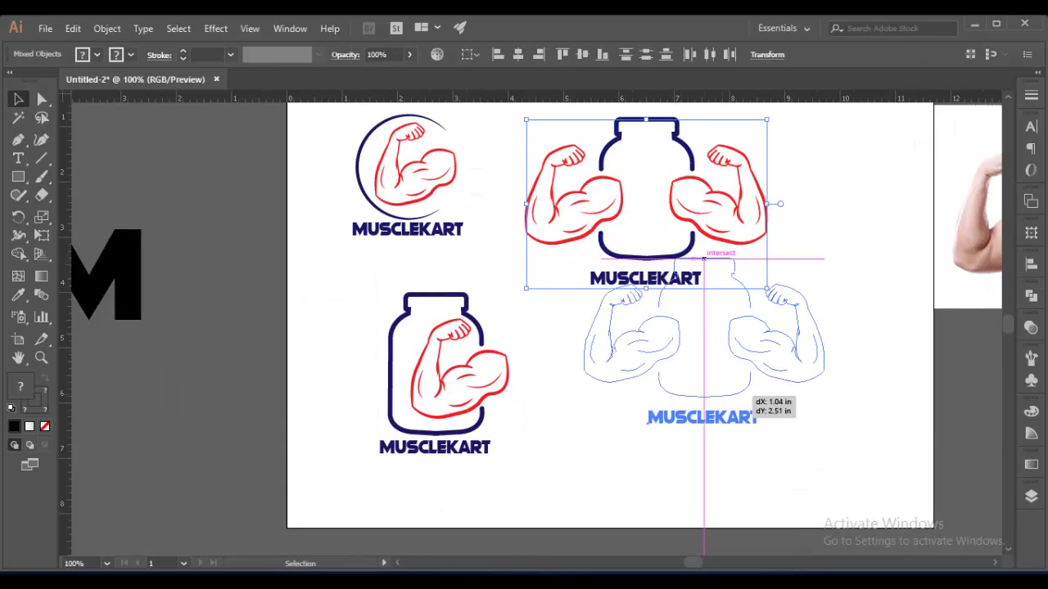
key("ctrl+shift+a")
Spread the copied logo's arms outward, starting with the left arm.
left_click_drag(590, 333, 684, 448)
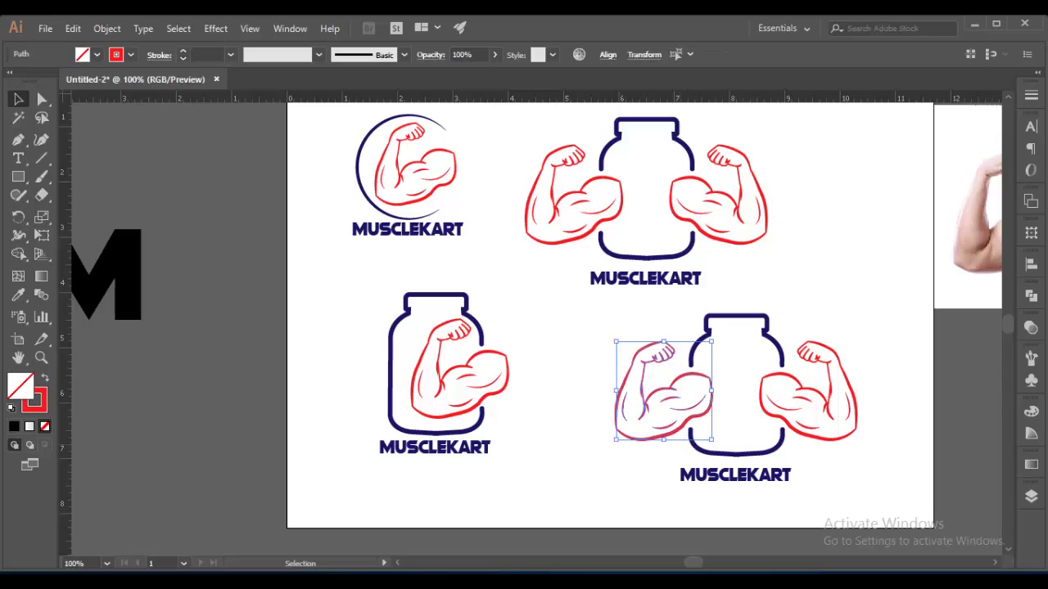
left_click_drag(664, 400, 655, 401)
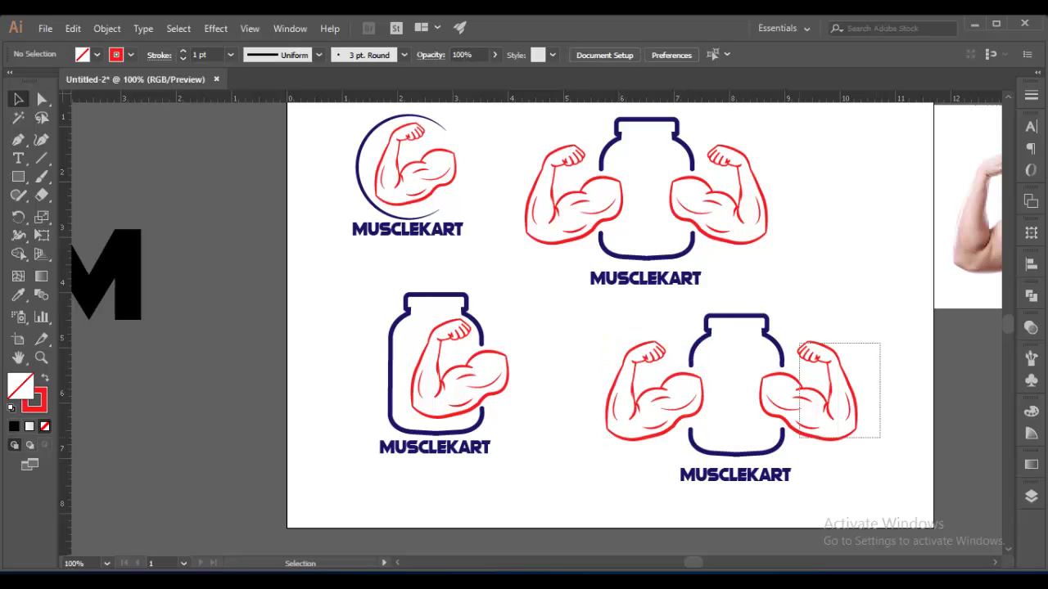
left_click_drag(881, 439, 777, 343)
mouse_move(857, 320)
left_mouse_down()
mouse_move(764, 409)
mouse_move(822, 392)
left_mouse_up()
left_click(779, 338, "shift")
Copy the big M into the bottom-right jar and scale it to fit.
key("ctrl+shift+a")
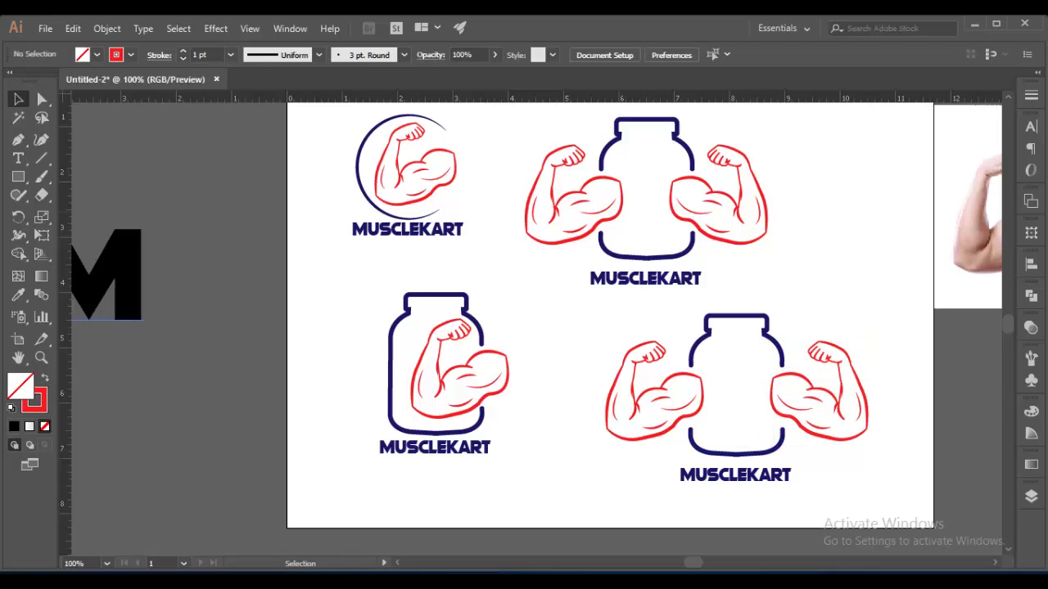
left_click_drag(122, 315, 561, 414)
left_click_drag(670, 414, 647, 401)
left_click_drag(614, 368, 735, 390)
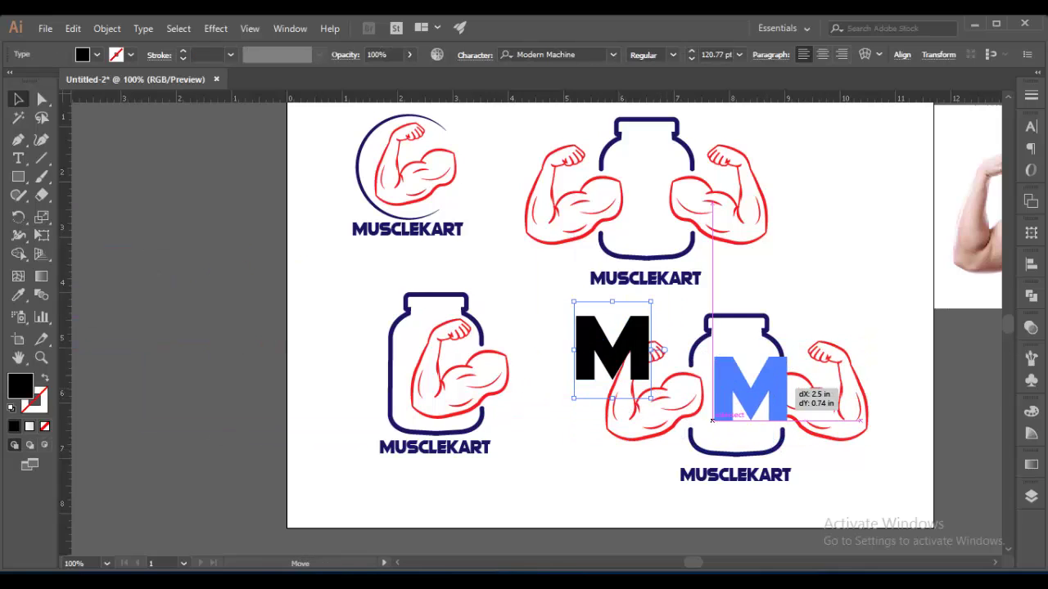
left_click_drag(772, 439, 764, 418)
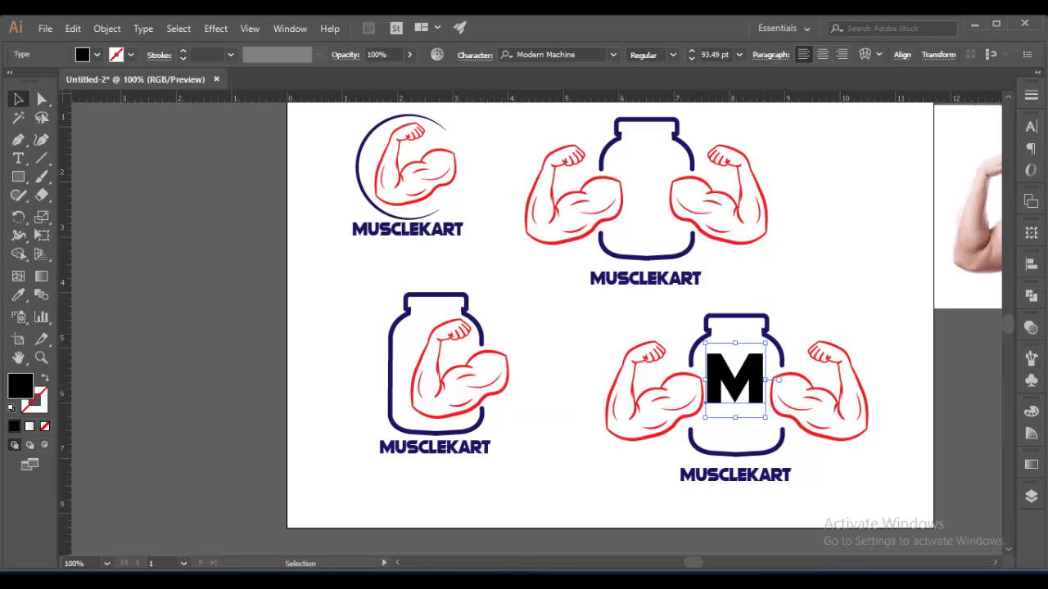
key("ctrl+equal")
key("ctrl+equal")
key("ctrl+equal")
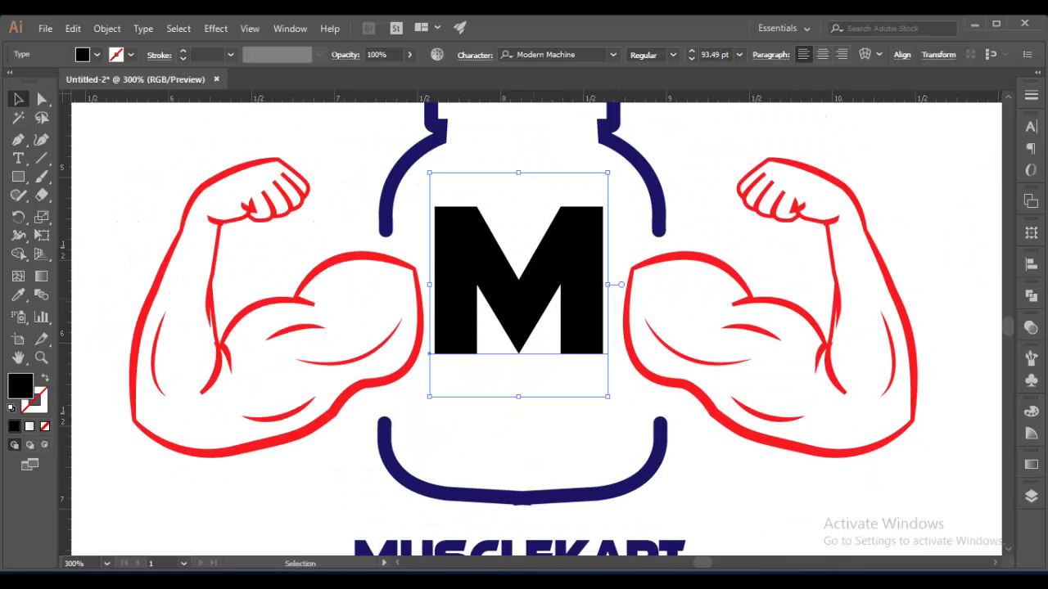
Expand the M into shapes and lengthen both of its legs downward.
left_click(107, 28)
left_click(156, 169)
left_click(739, 302)
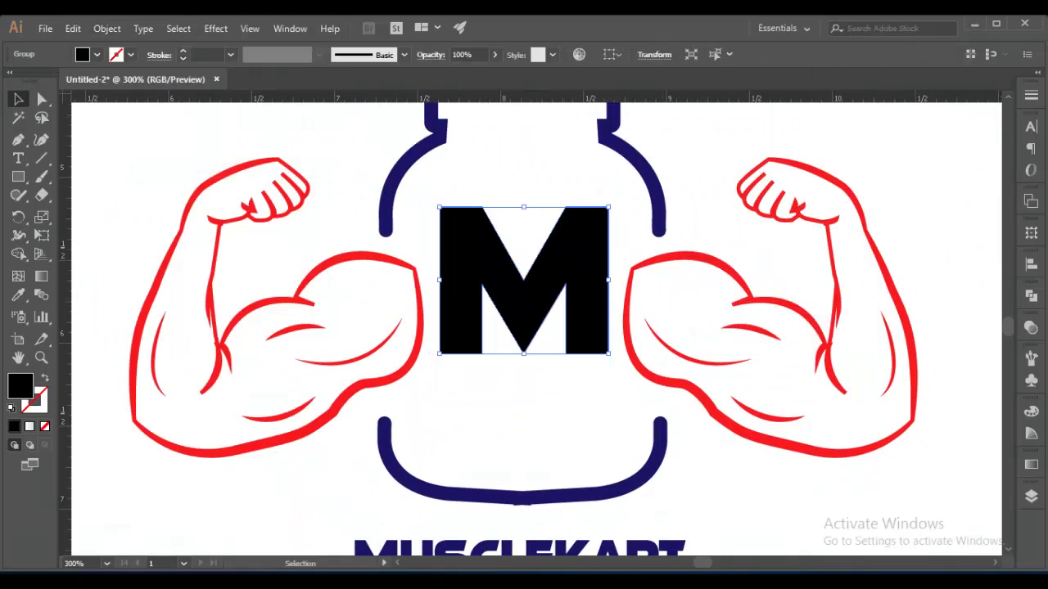
key("a")
left_click(440, 353)
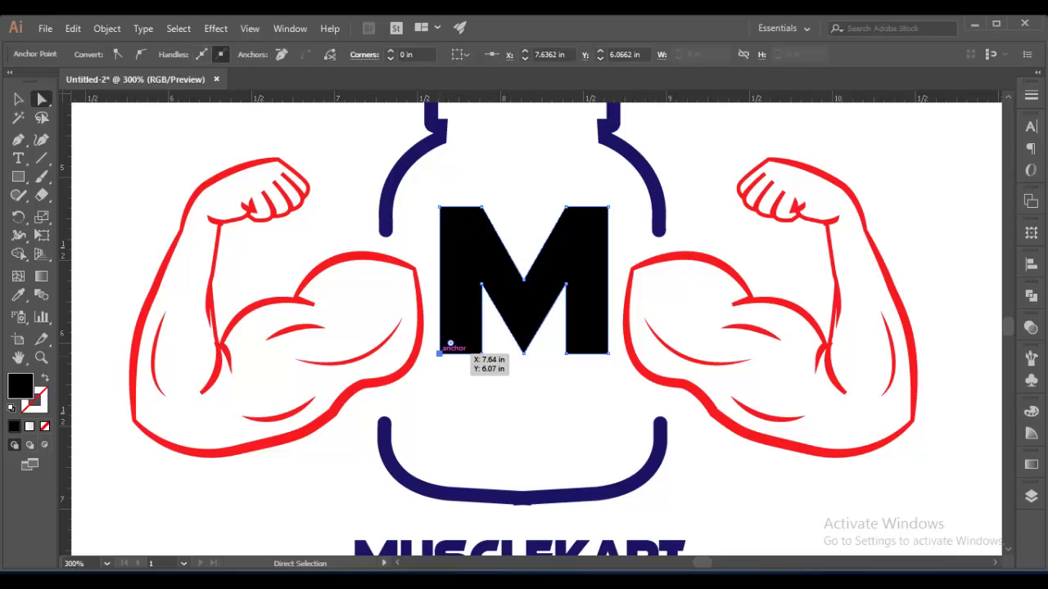
mouse_move(440, 352)
left_mouse_down()
mouse_move(439, 455)
mouse_move(420, 448)
mouse_move(439, 440)
left_mouse_up()
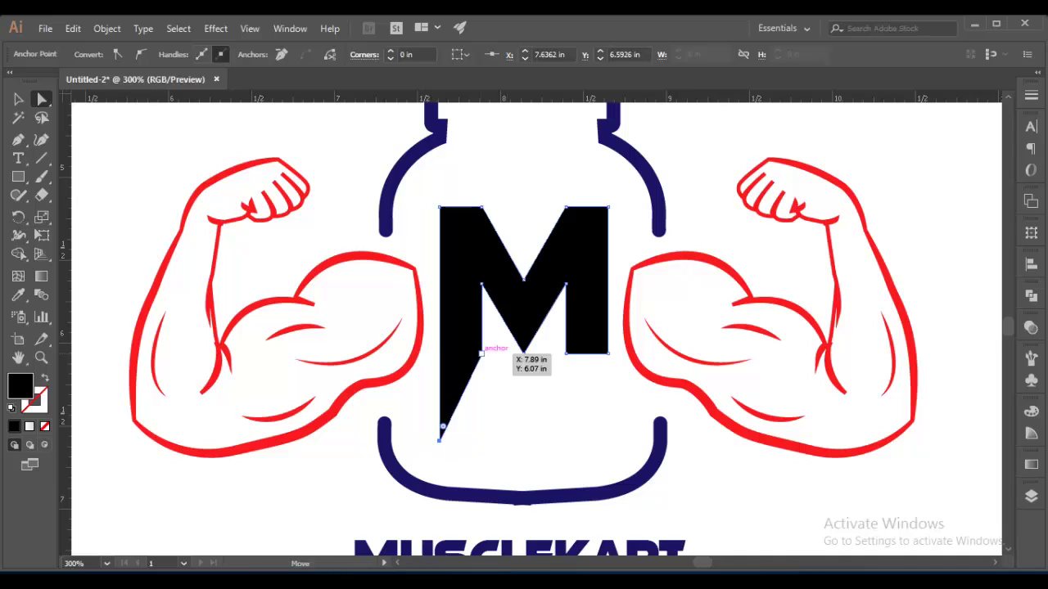
left_click(507, 392)
left_click_drag(481, 353, 482, 439)
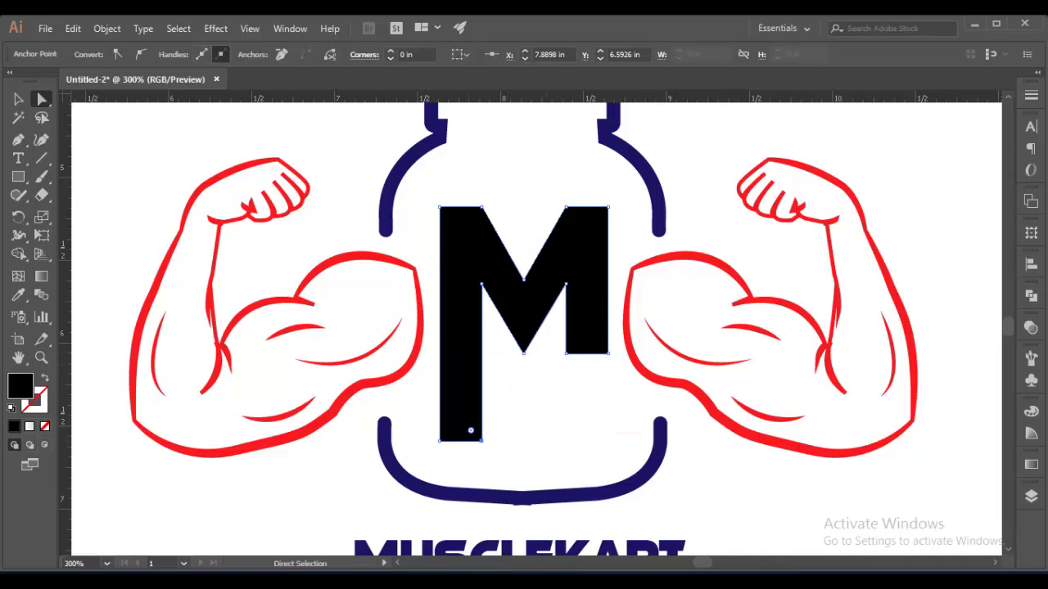
left_click_drag(567, 352, 567, 437)
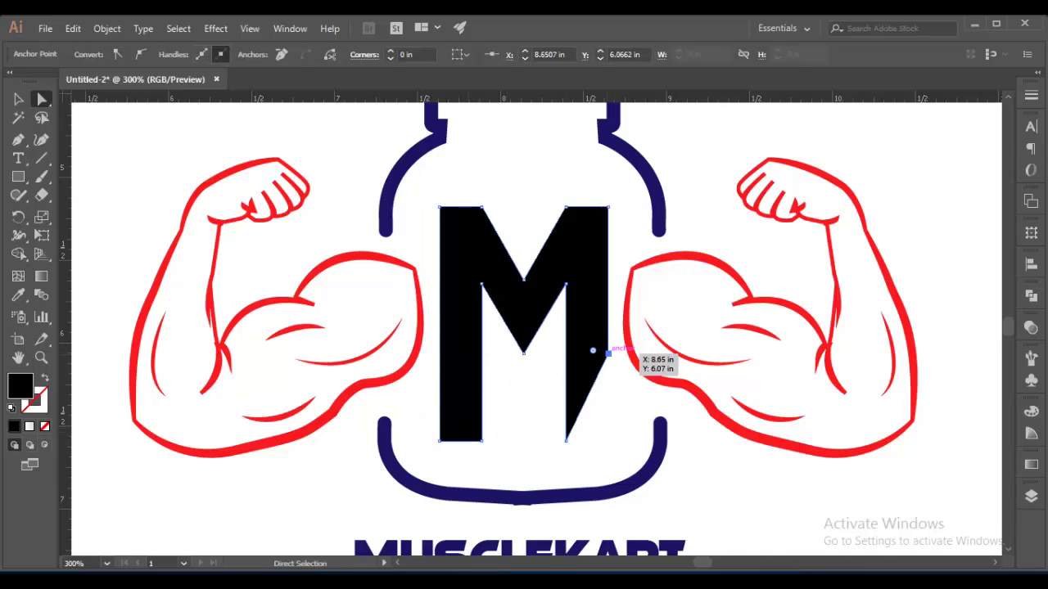
mouse_move(607, 353)
left_mouse_down()
mouse_move(609, 440)
mouse_move(589, 423)
left_mouse_up()
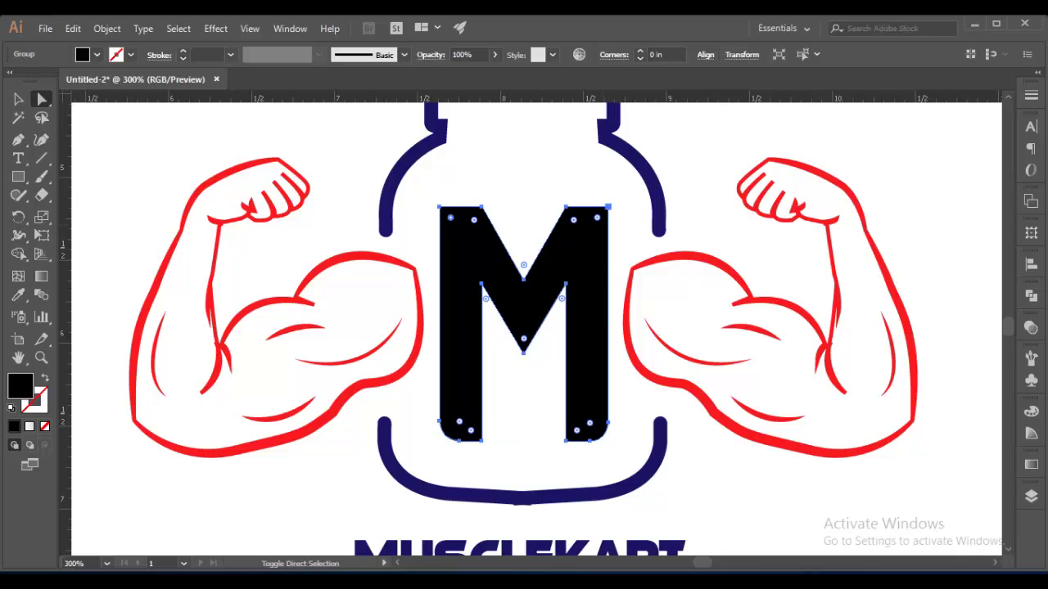
Round the M's corners, raise it slightly, and fill it navy.
left_click_drag(596, 217, 584, 230)
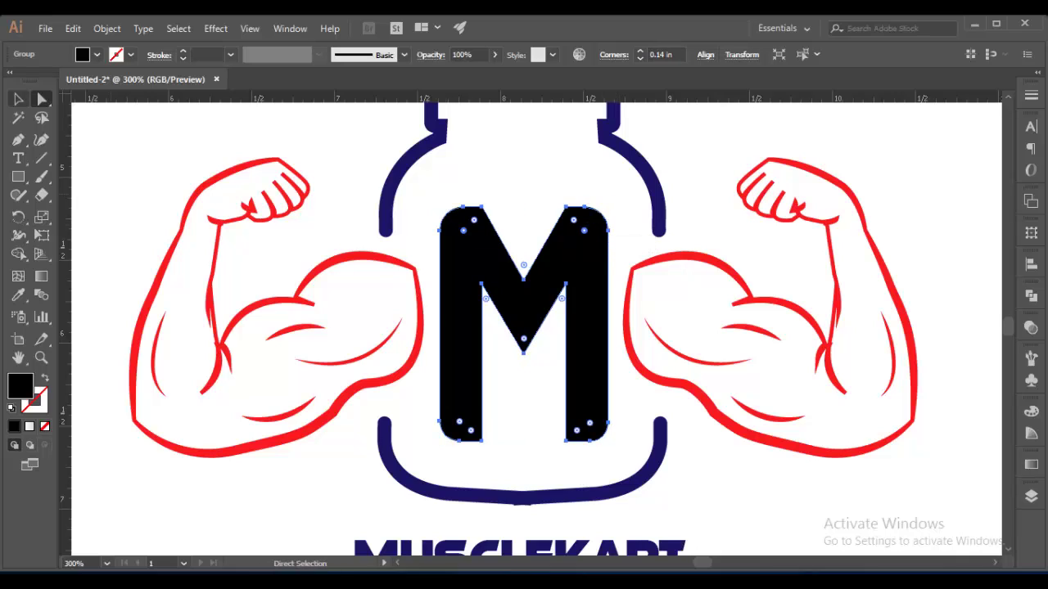
key("v")
left_click_drag(573, 307, 573, 294)
left_click(130, 55)
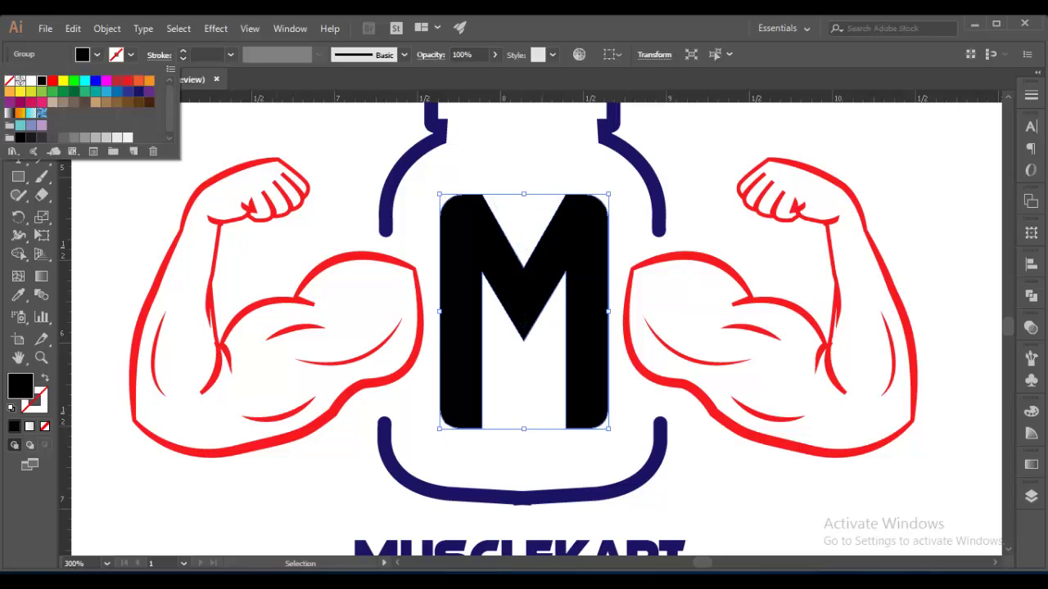
left_click(19, 125)
key("ctrl+shift+a")
key("ctrl+minus")
key("ctrl+minus")
key("ctrl+minus")
key("ctrl+minus")
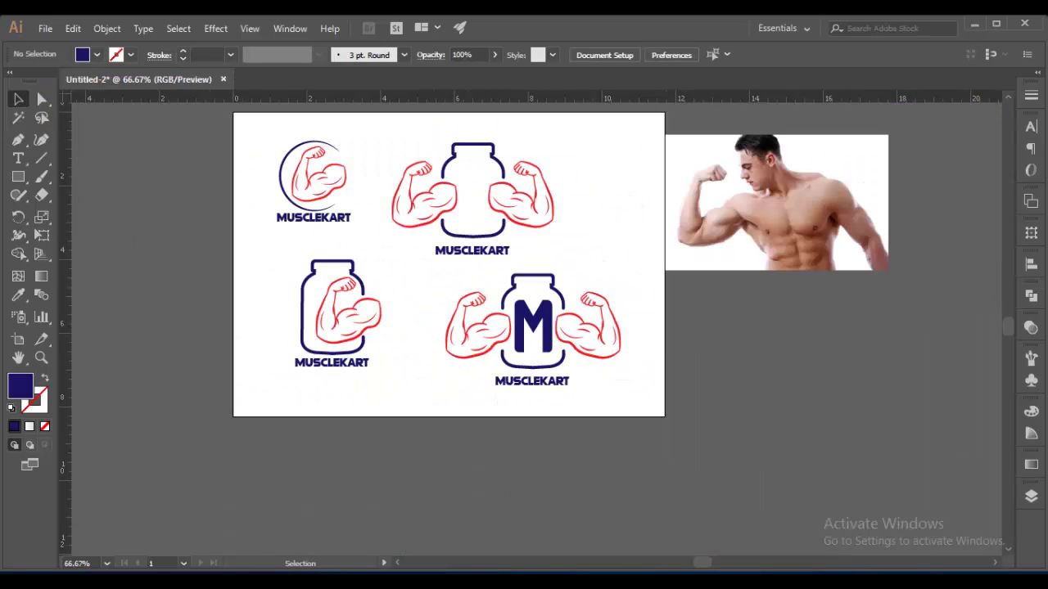
Give the jar top a 90° navy-to-light-blue gradient stroke.
left_click(501, 153)
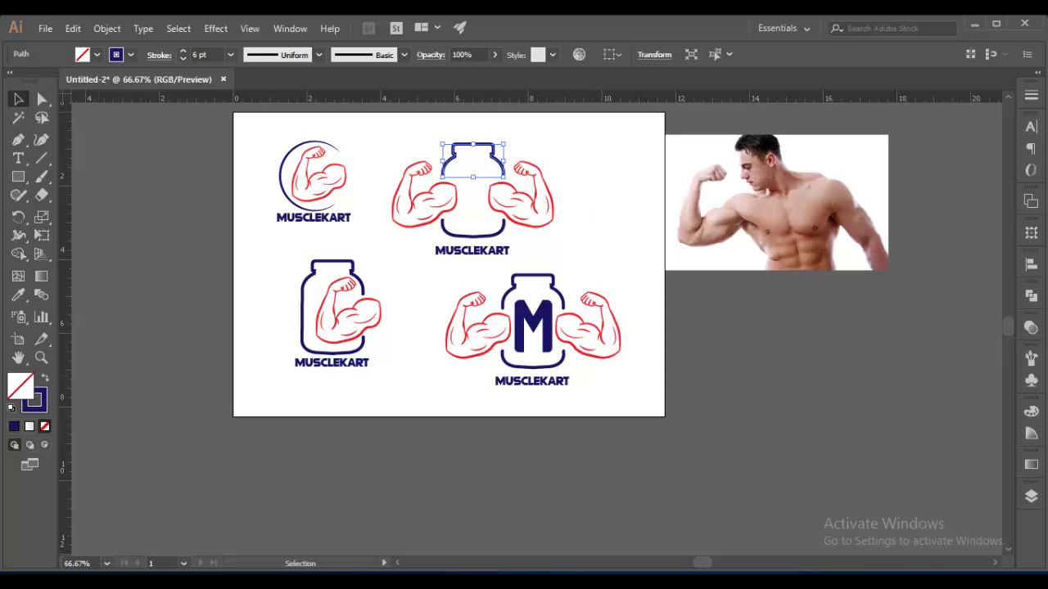
key("comma")
key("period")
double_click(986, 501)
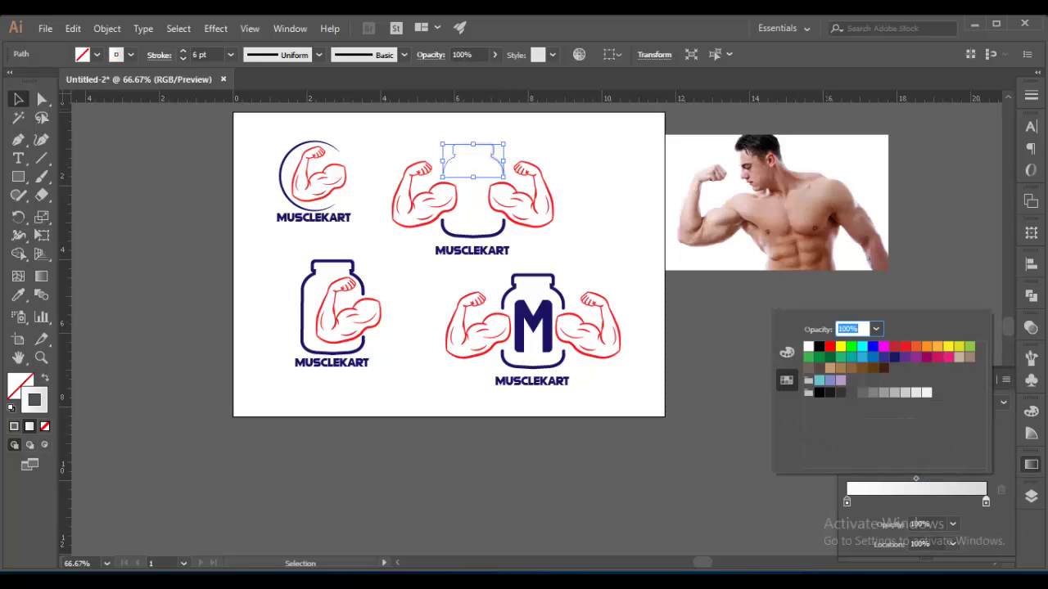
left_click(869, 358)
double_click(985, 501)
left_click(884, 357)
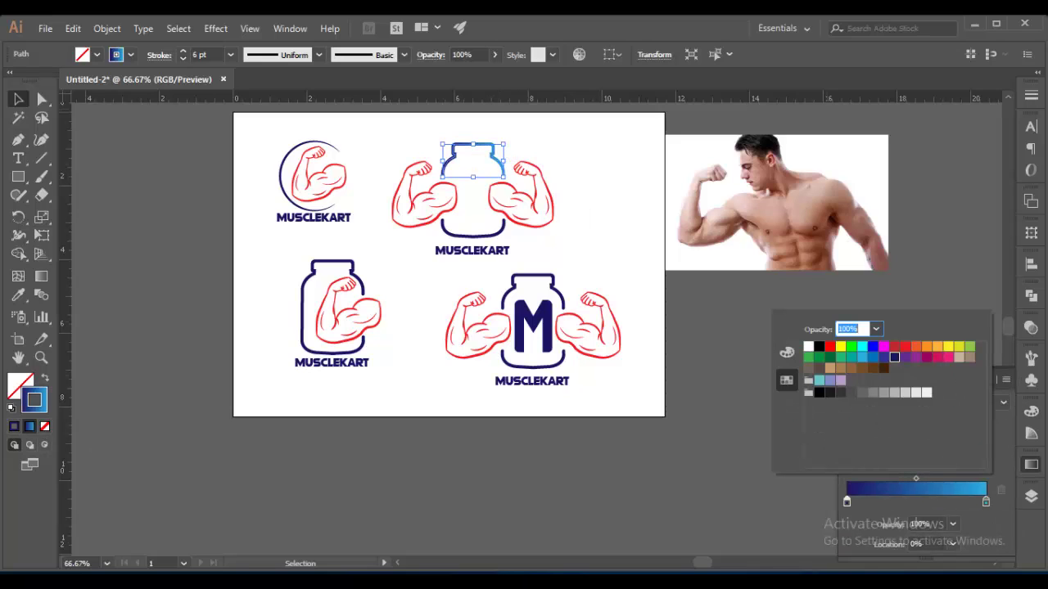
key("Escape")
left_click(953, 443)
left_click(974, 209)
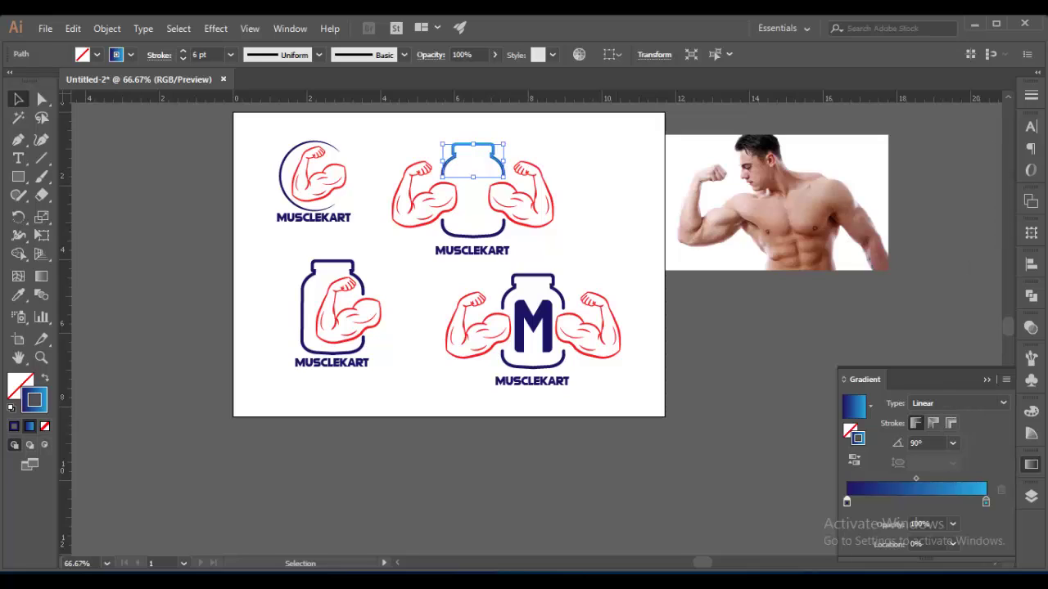
left_click_drag(916, 478, 937, 478)
left_click(589, 204)
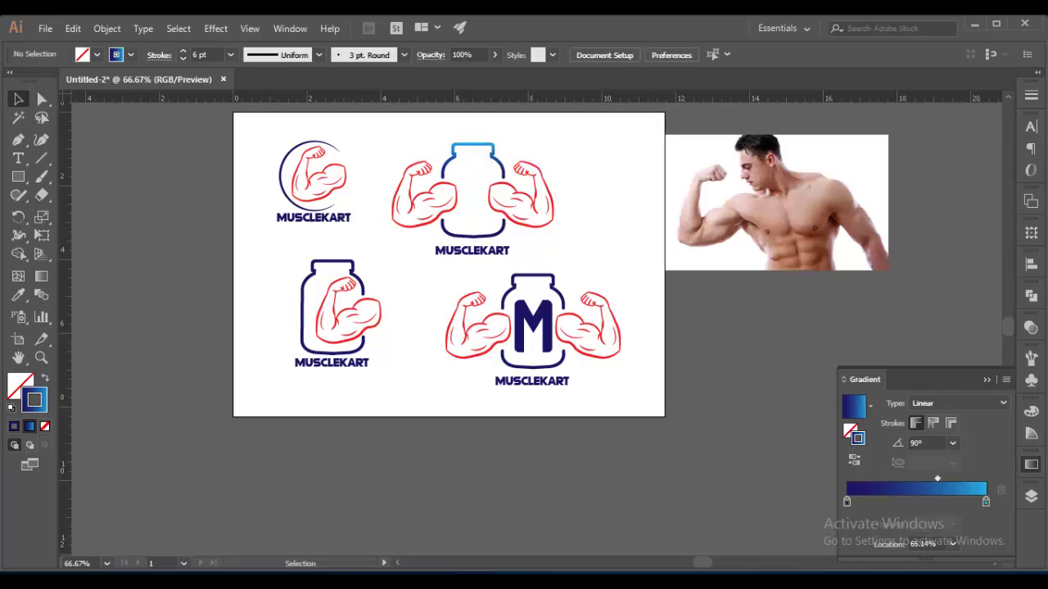
Give the jar's bottom curve the same 90° two-stop gradient.
left_click(473, 233)
left_click(953, 443)
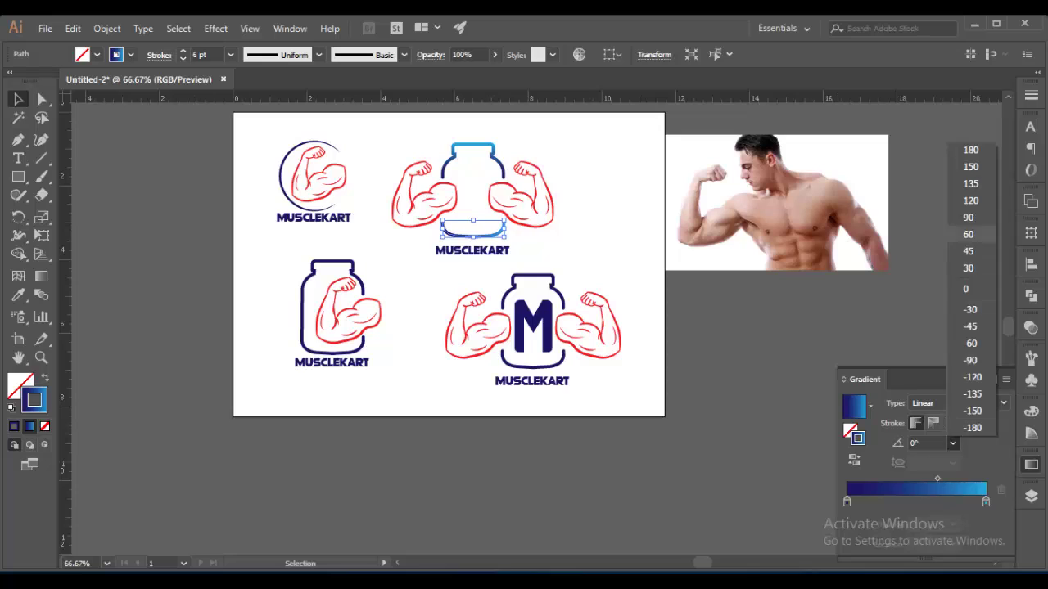
left_click(974, 209)
left_click(1000, 489)
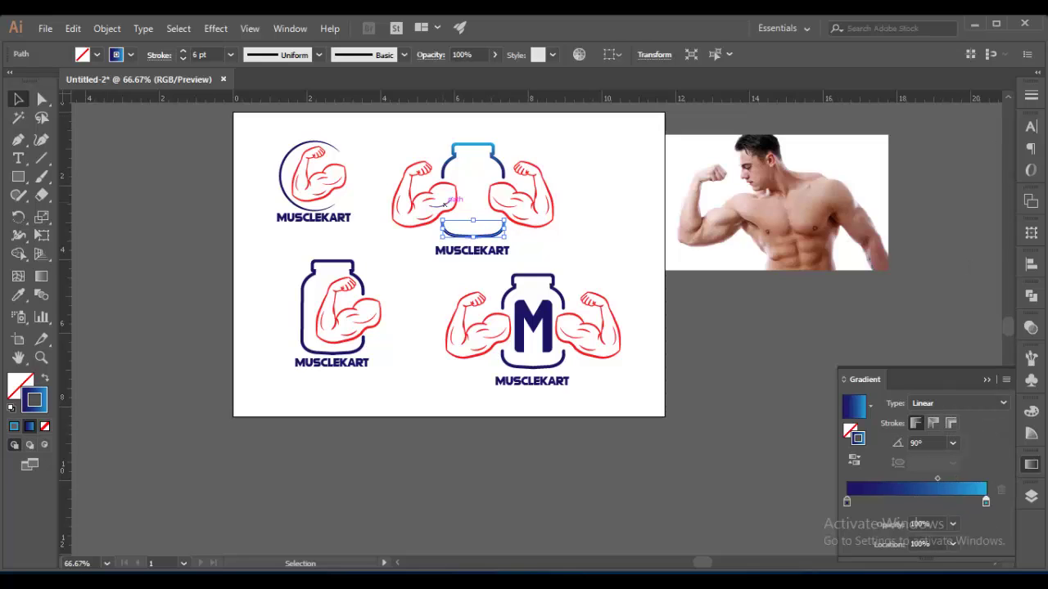
left_click(524, 184)
key("ctrl+equal")
key("ctrl+equal")
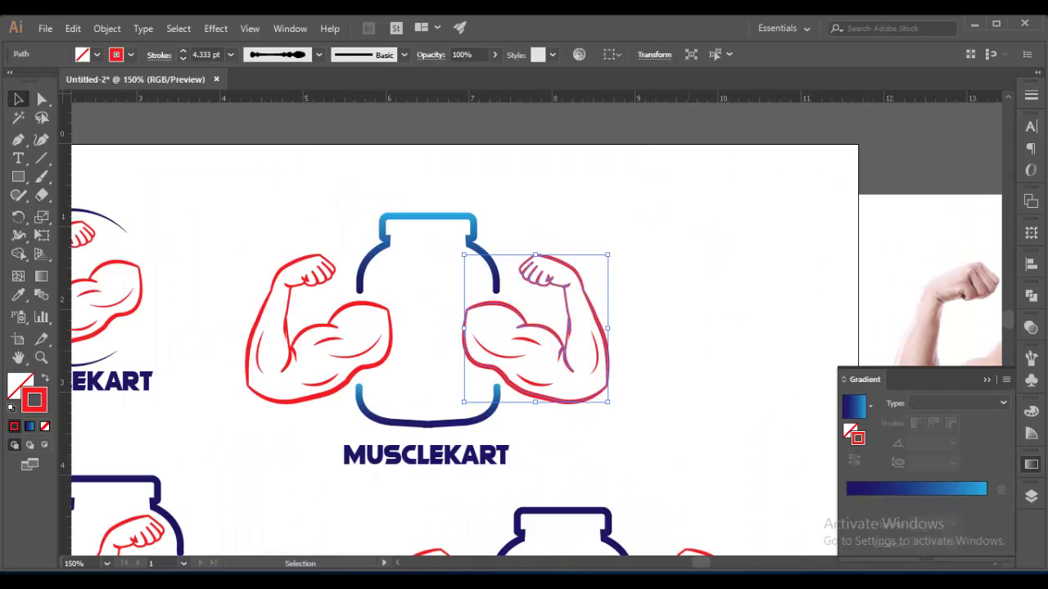
Apply a gradient to the right arm's stroke and set its end stop to a deep orange.
key("period")
double_click(986, 500)
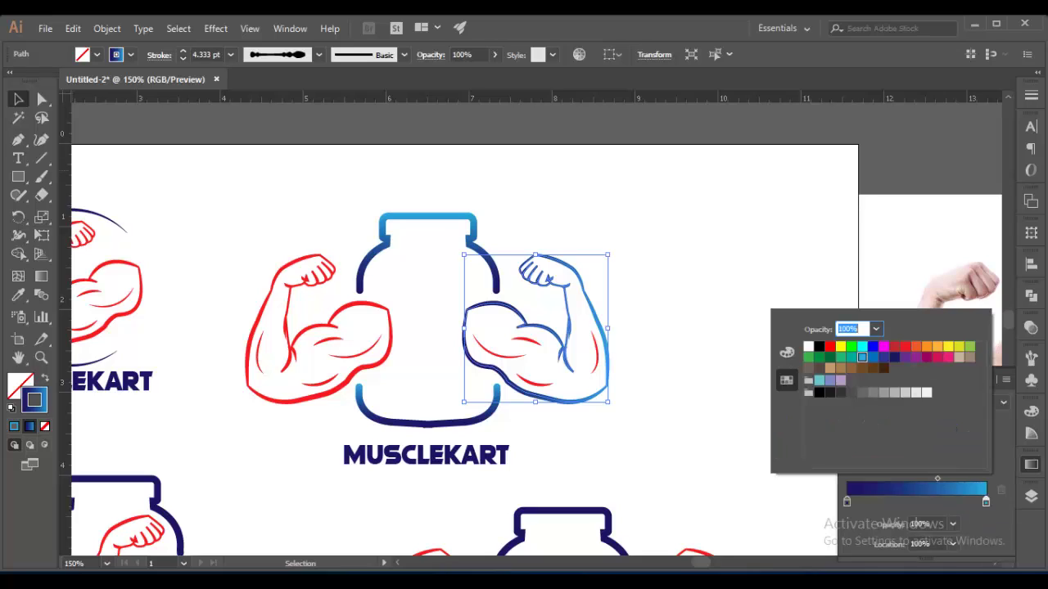
left_click(925, 346)
double_click(846, 501)
left_click(915, 346)
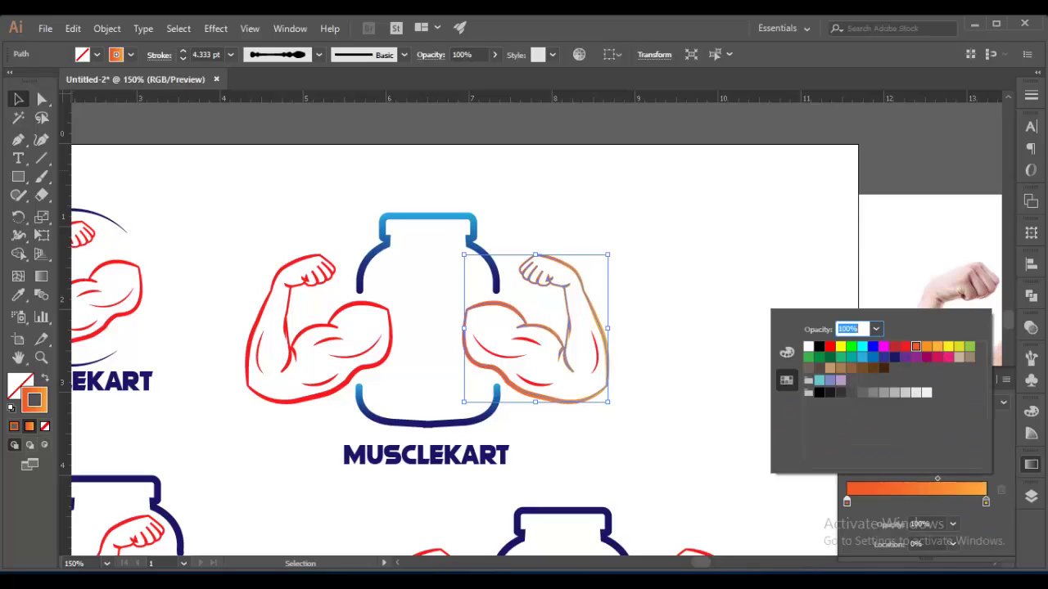
key("Escape")
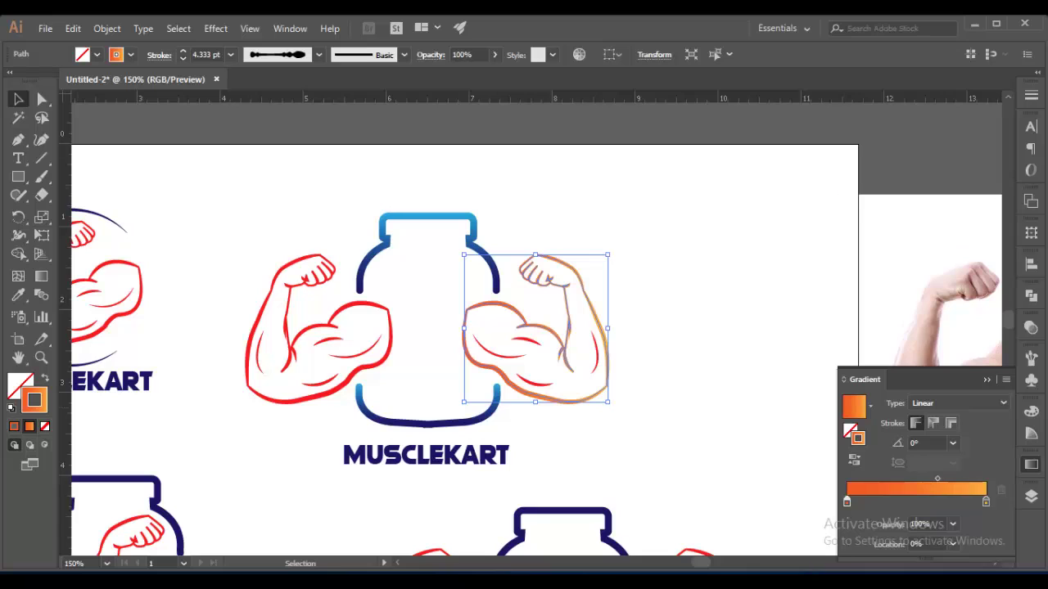
double_click(33, 399)
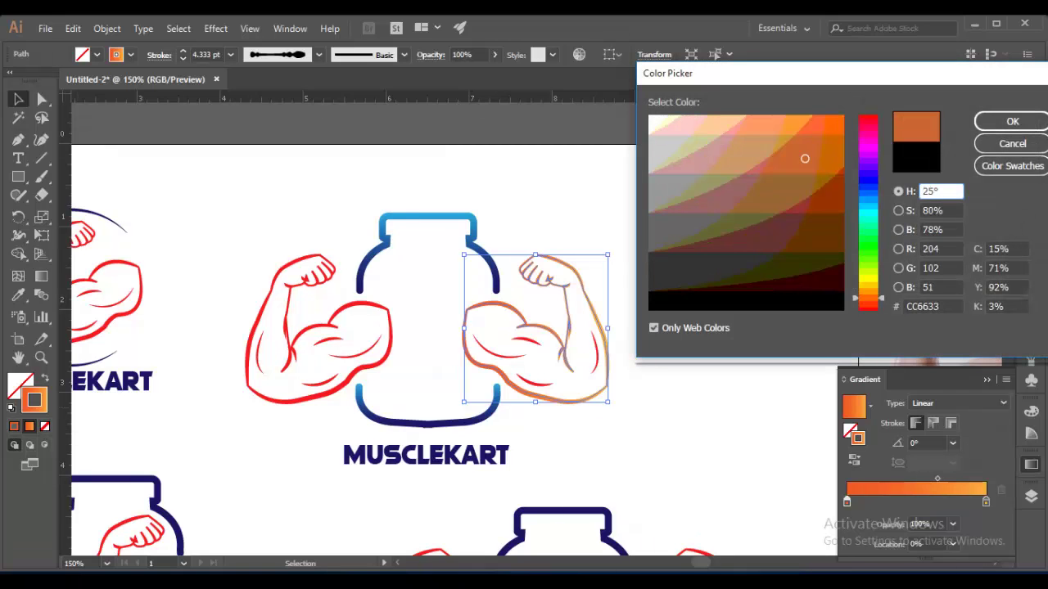
left_click(809, 129)
left_click(1012, 121)
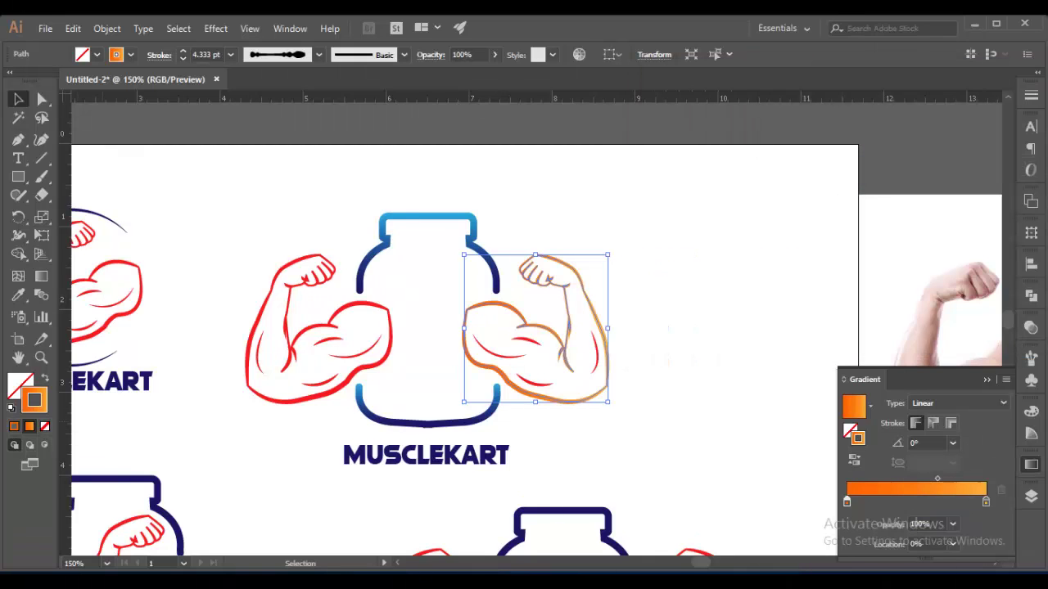
Set the gradient's start stop to red FF3333 and its angle to 90°.
double_click(33, 399)
left_click(788, 155)
left_click(802, 112)
left_click(1012, 121)
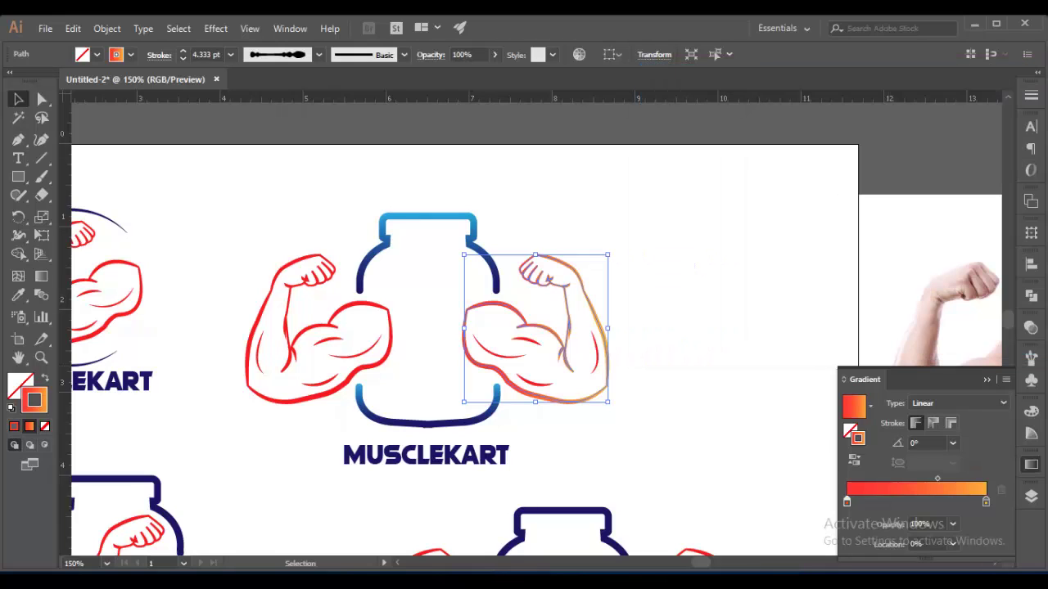
left_click(952, 442)
left_click(966, 252)
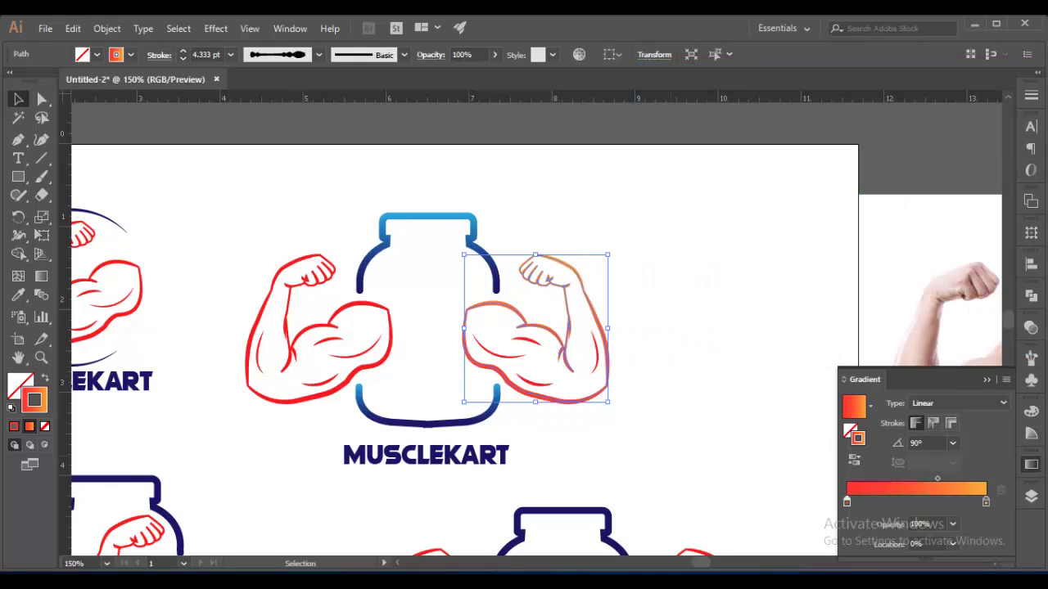
Give the right arm's two muscle lines and the centre logo's left arm the red-to-orange stroke gradient.
key("ctrl+shift+a")
left_click(490, 351)
left_click(544, 381, "shift")
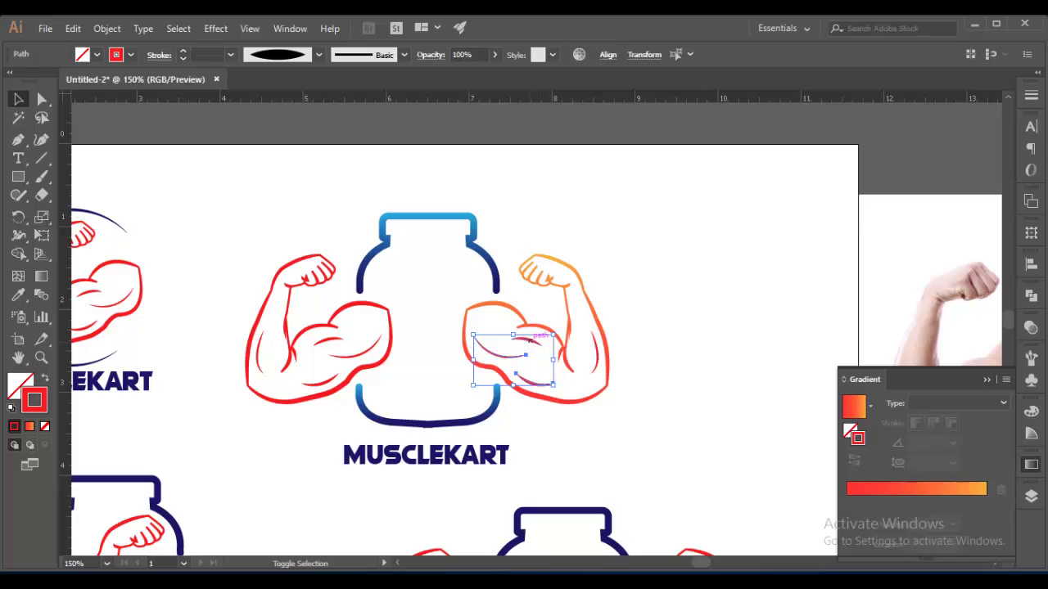
left_click(597, 361)
key("ctrl+shift+a")
left_click(370, 366)
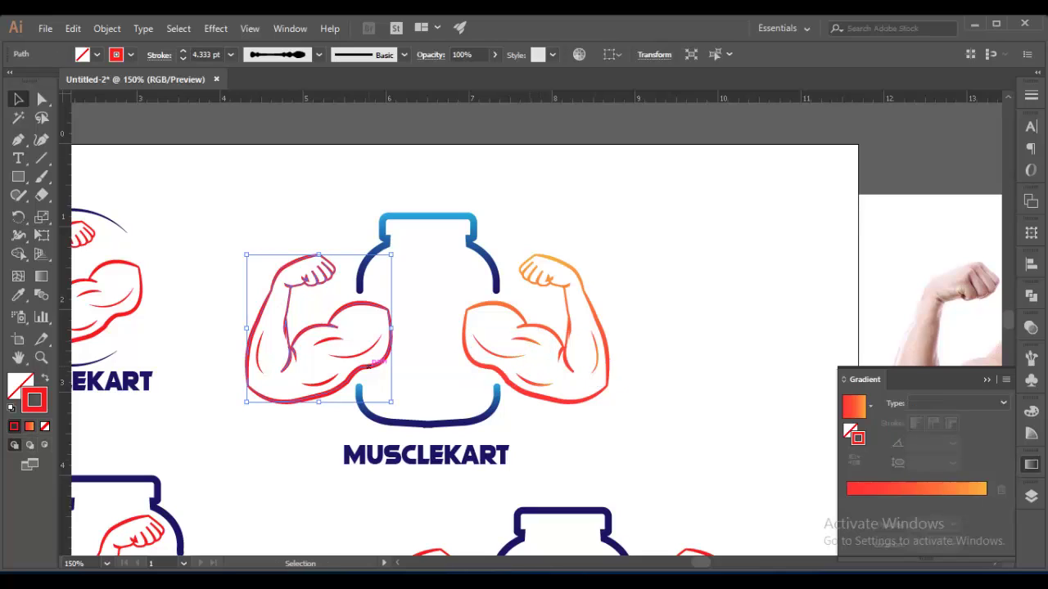
left_click(917, 488)
key("ctrl+shift+a")
Apply the same gradient stroke to the left arm's inner muscle lines.
left_click(336, 338)
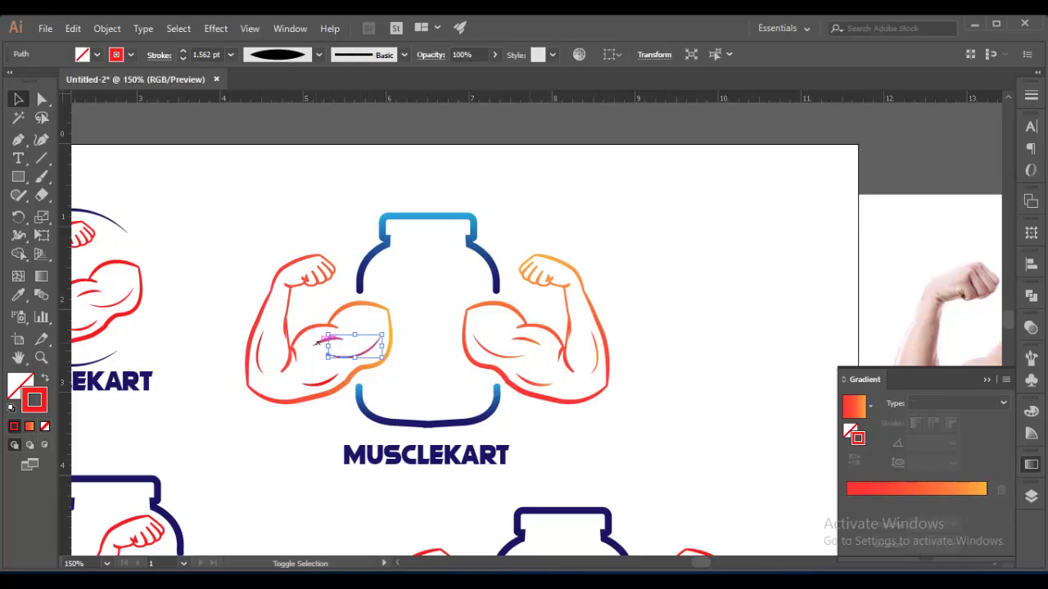
key("period")
key("ctrl+shift+a")
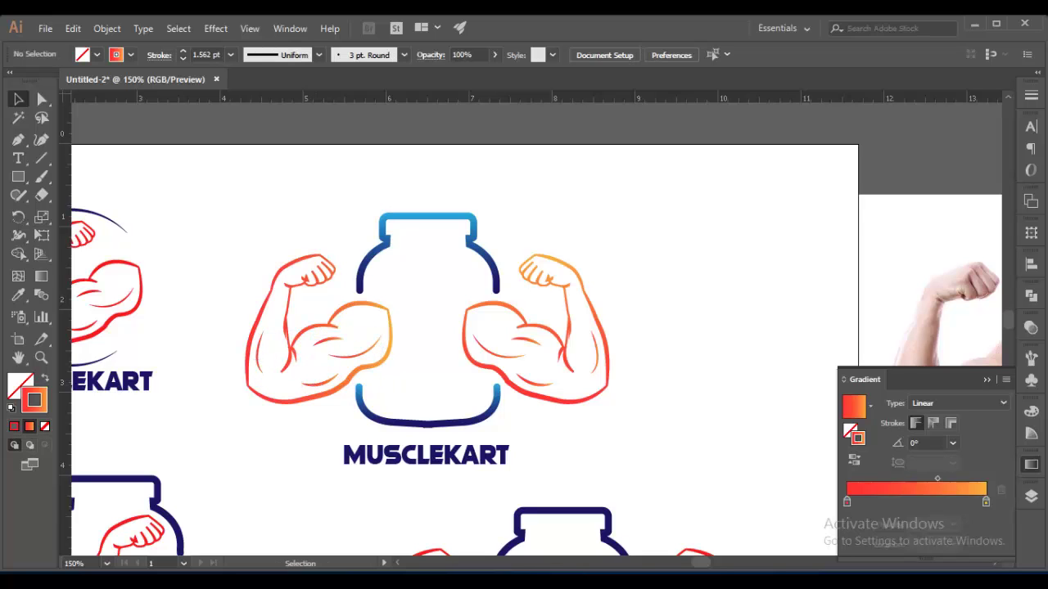
left_click(595, 360)
key("ctrl+shift+a")
key("ctrl+minus")
key("ctrl+minus")
scroll(524, 328, "down", 3)
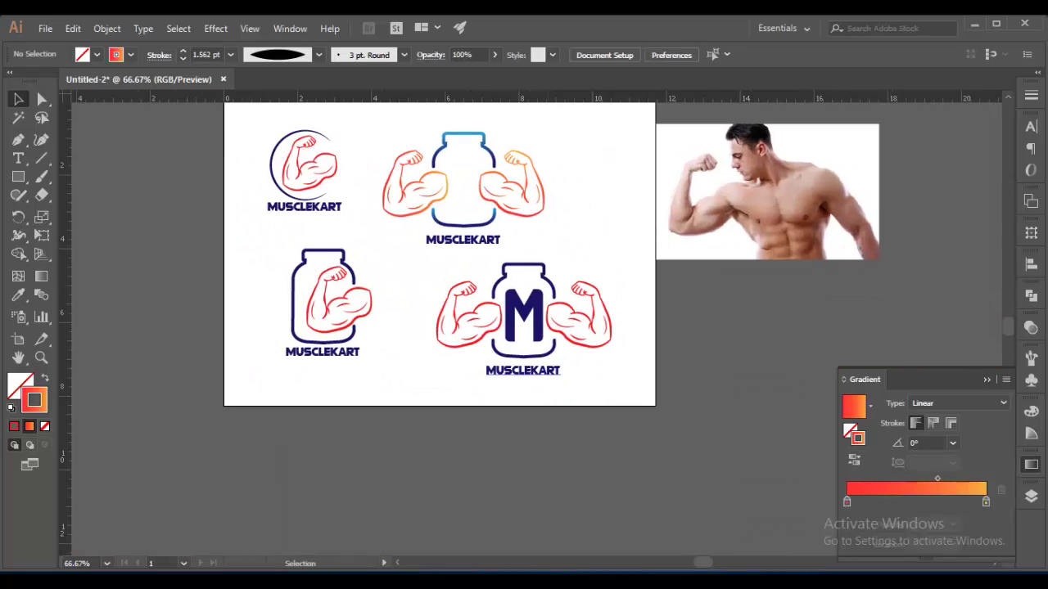
Give the M logo's arms and their muscle lines the red-to-orange gradient stroke.
left_click(470, 315)
key("ctrl+shift+a")
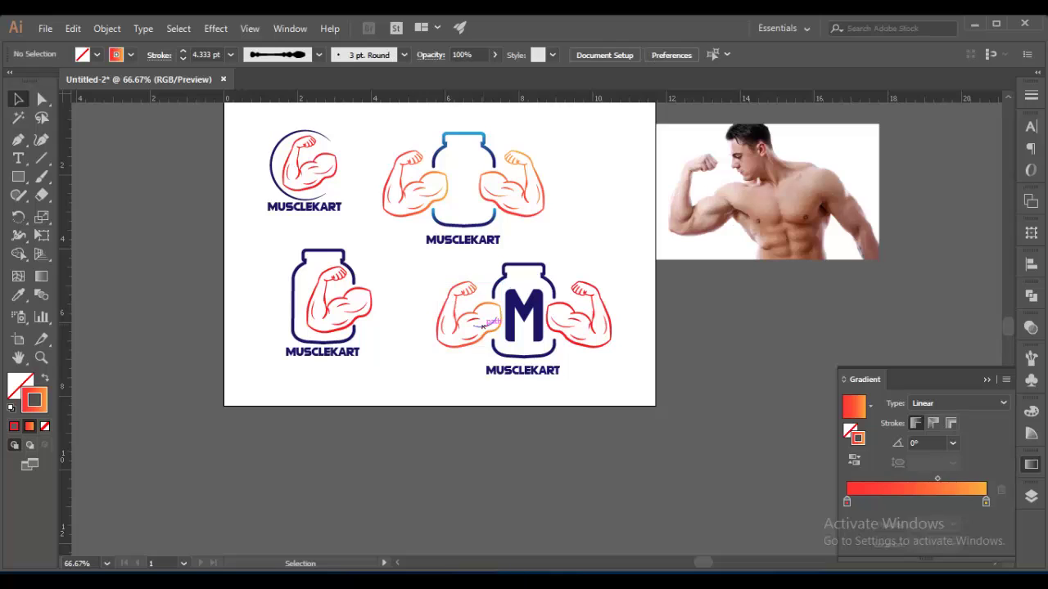
key("a")
left_click(483, 324)
key("ctrl+plus")
key("ctrl+plus")
key("v")
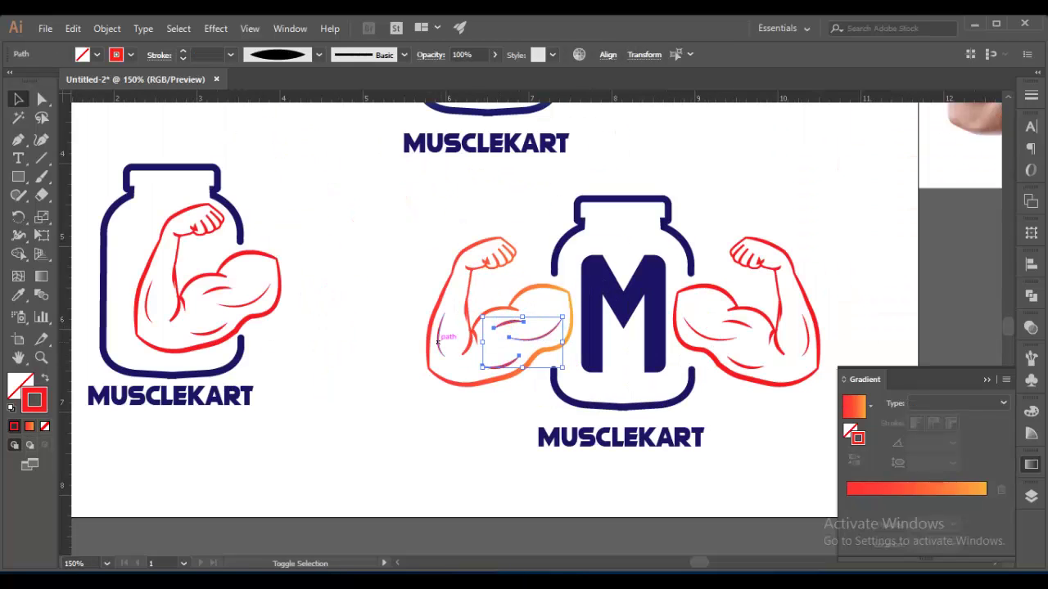
left_click(446, 340, "shift")
left_click(728, 336)
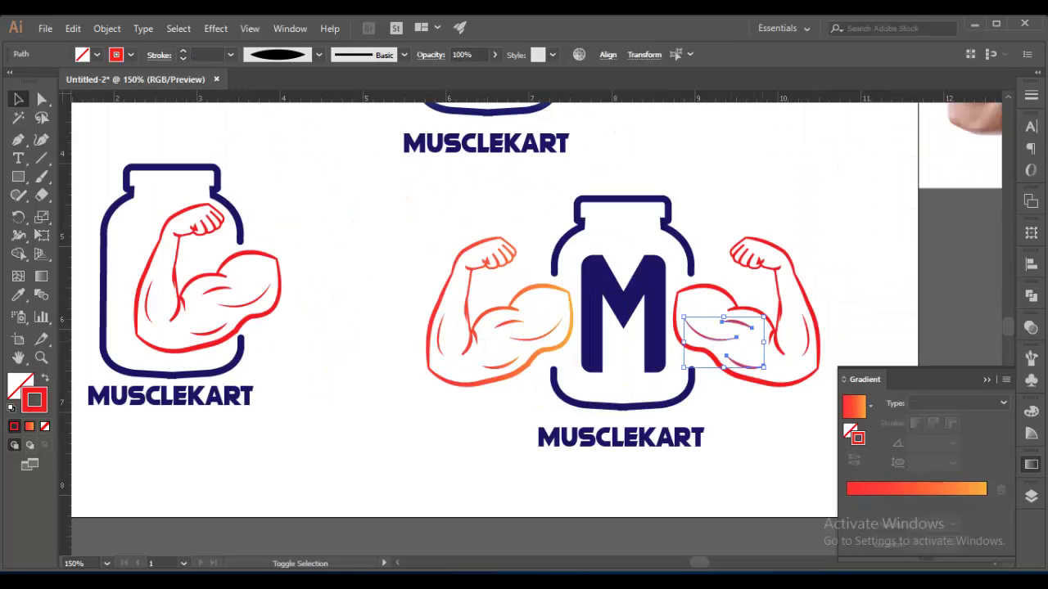
left_click(798, 331, "shift")
left_click(854, 406)
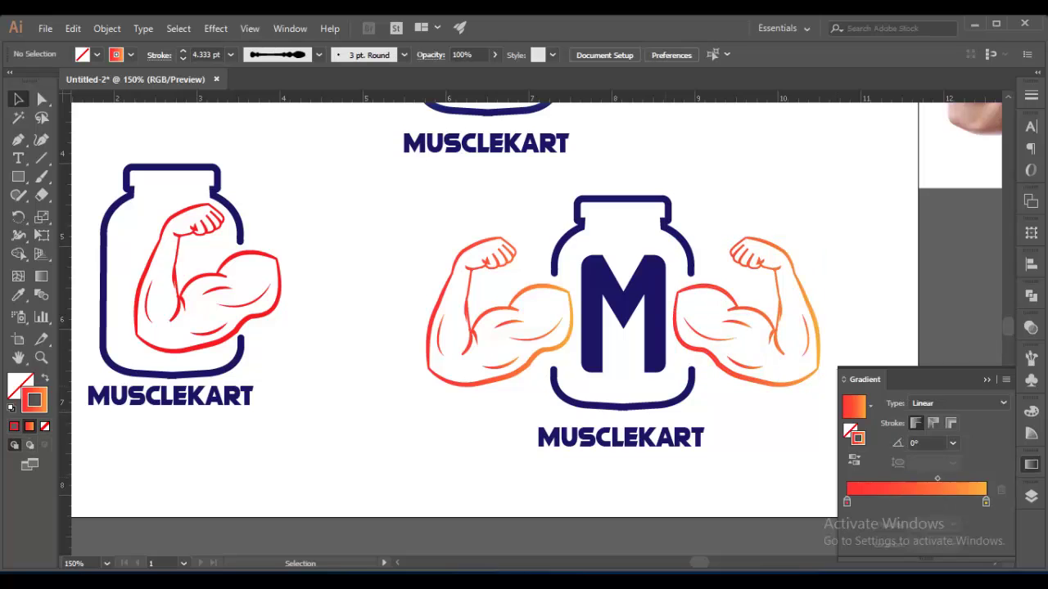
left_click(622, 405)
Copy the upper jar's blue gradient onto the M logo's jar, light at the top.
left_click(639, 196, "shift")
scroll(491, 286, "up", 3)
key("i")
left_click(454, 250)
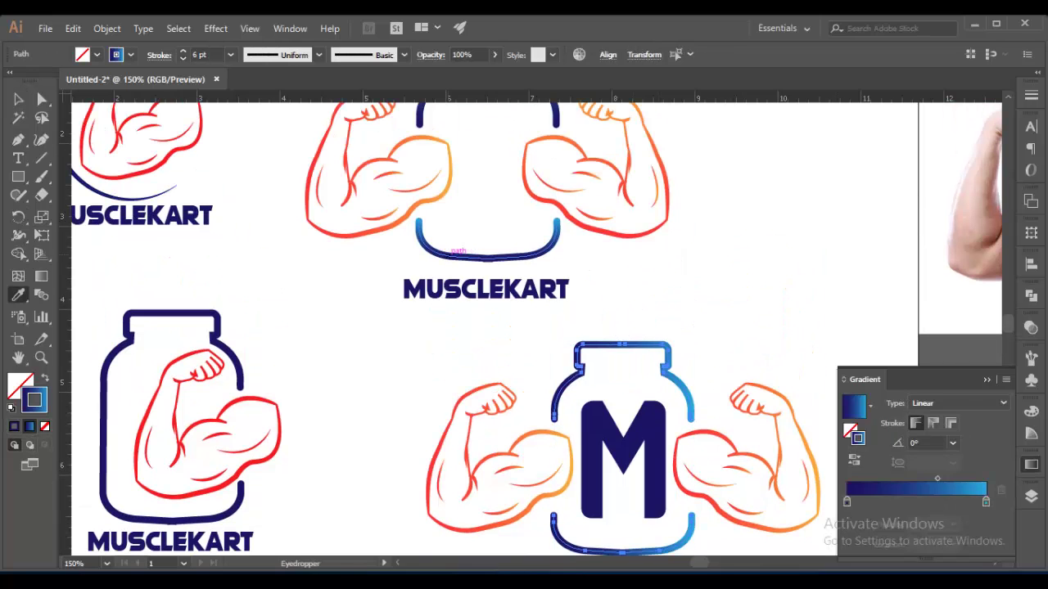
left_click(951, 442)
left_click(958, 222)
key("v")
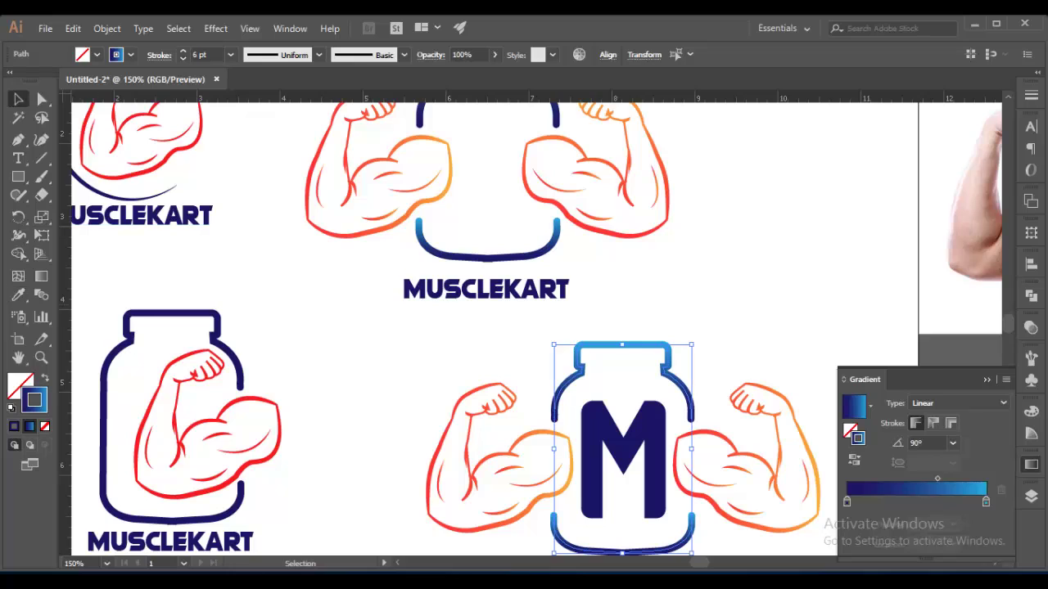
Give the M monogram's stroke the blue gradient, then ungroup and expand it into shapes.
left_click(622, 458)
key("x")
key("period")
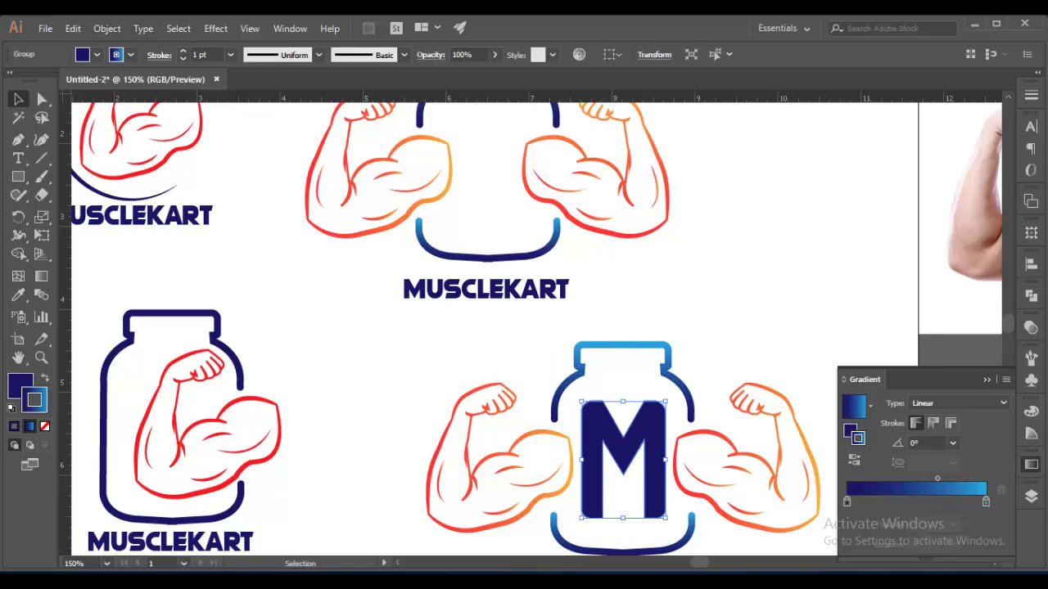
left_click(106, 28)
left_click(155, 77)
right_click(630, 215)
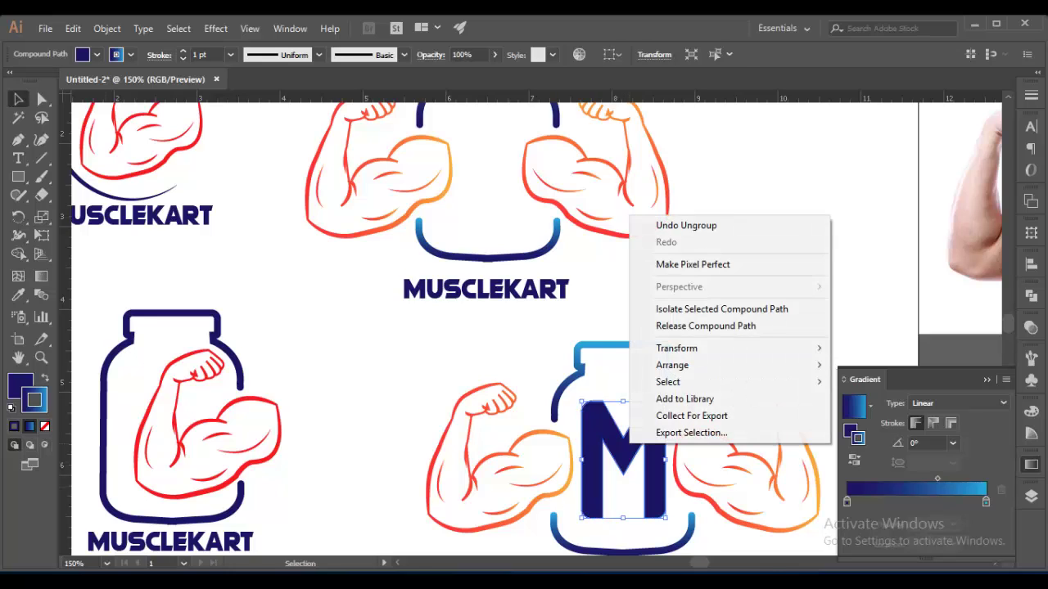
key("Escape")
left_click(106, 28)
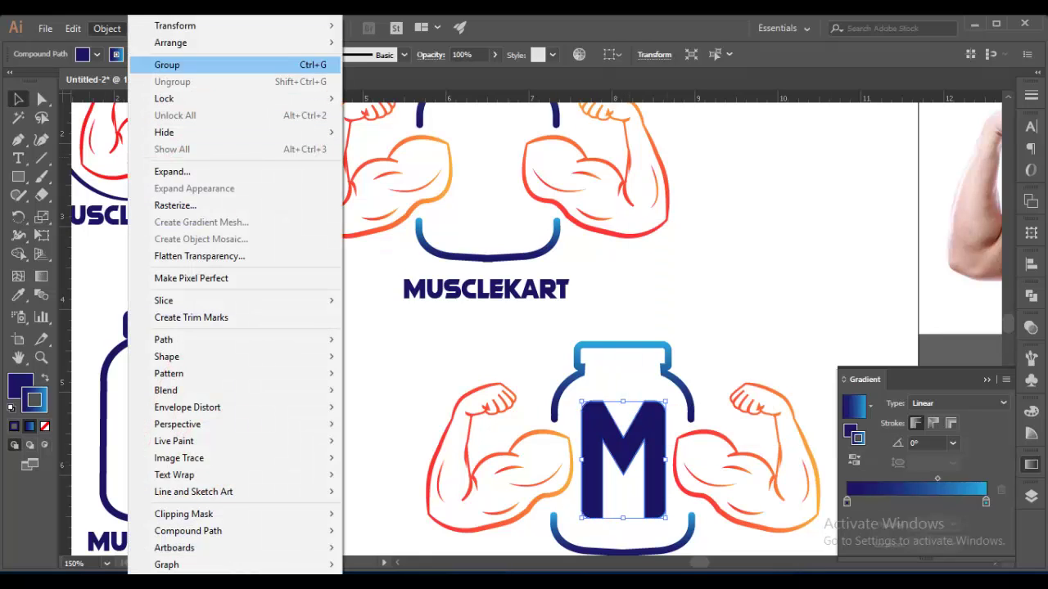
left_click(160, 171)
key("Return")
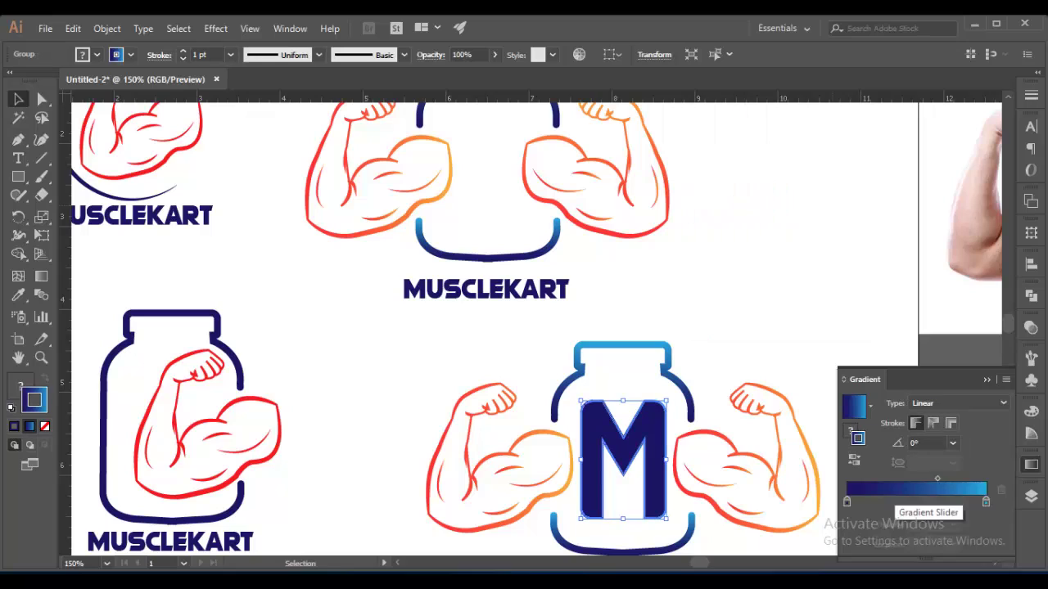
Fill the expanded M with the blue gradient running vertically.
key("period")
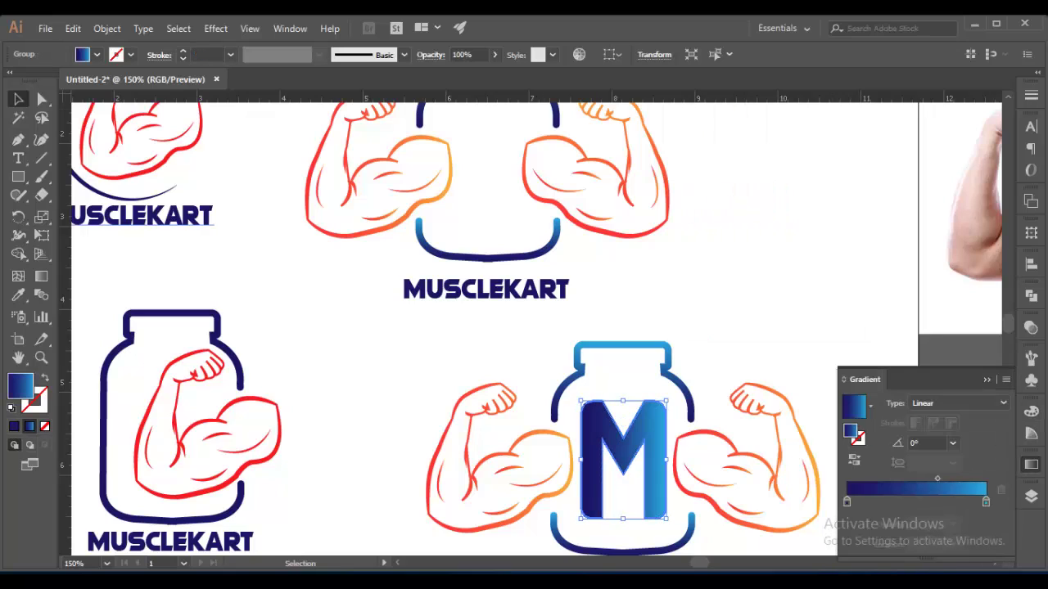
key("g")
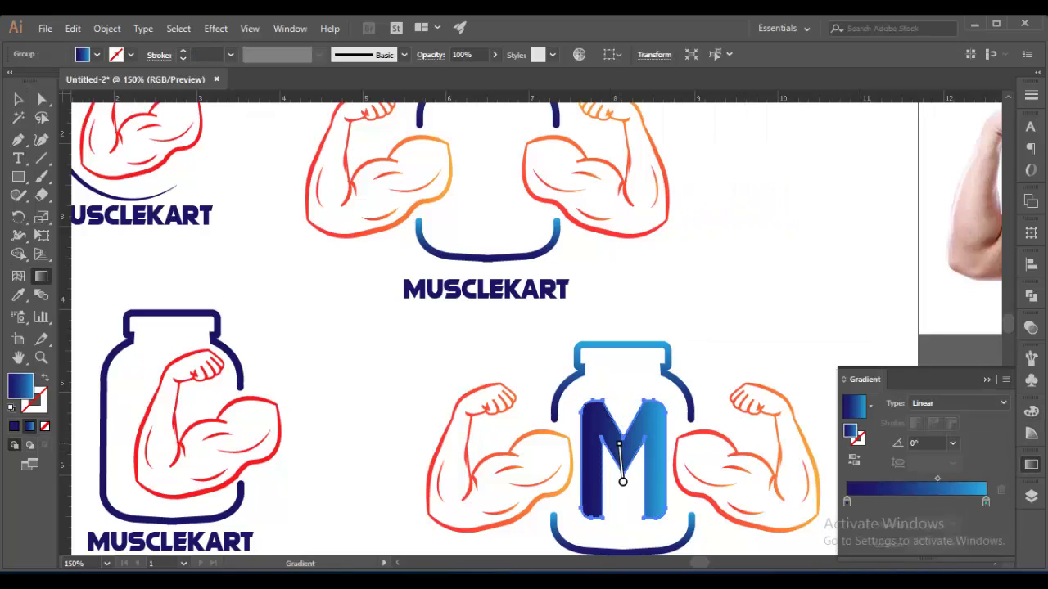
left_click_drag(621, 499, 624, 438)
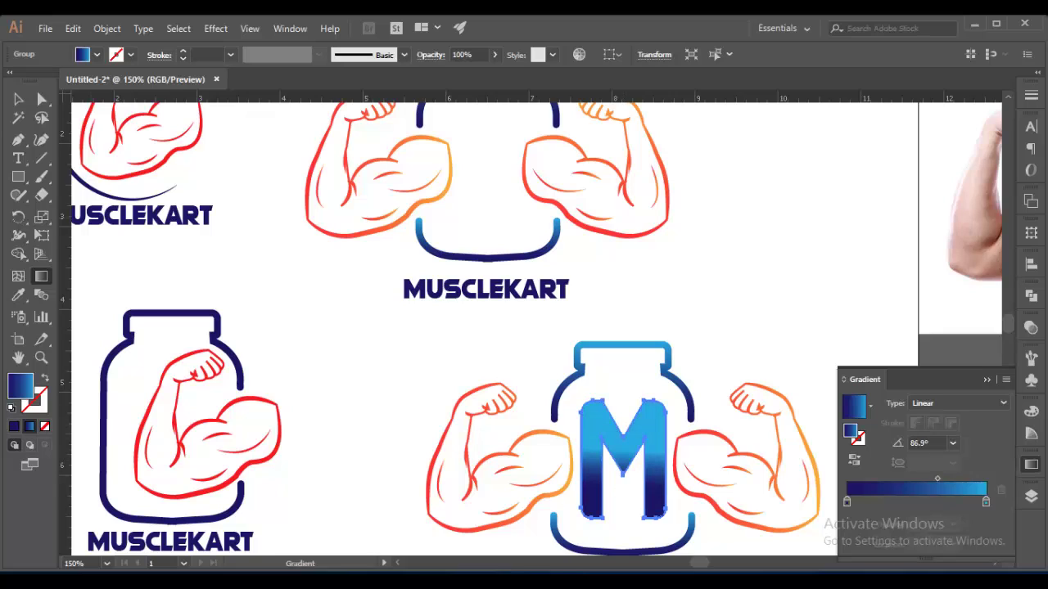
key("i")
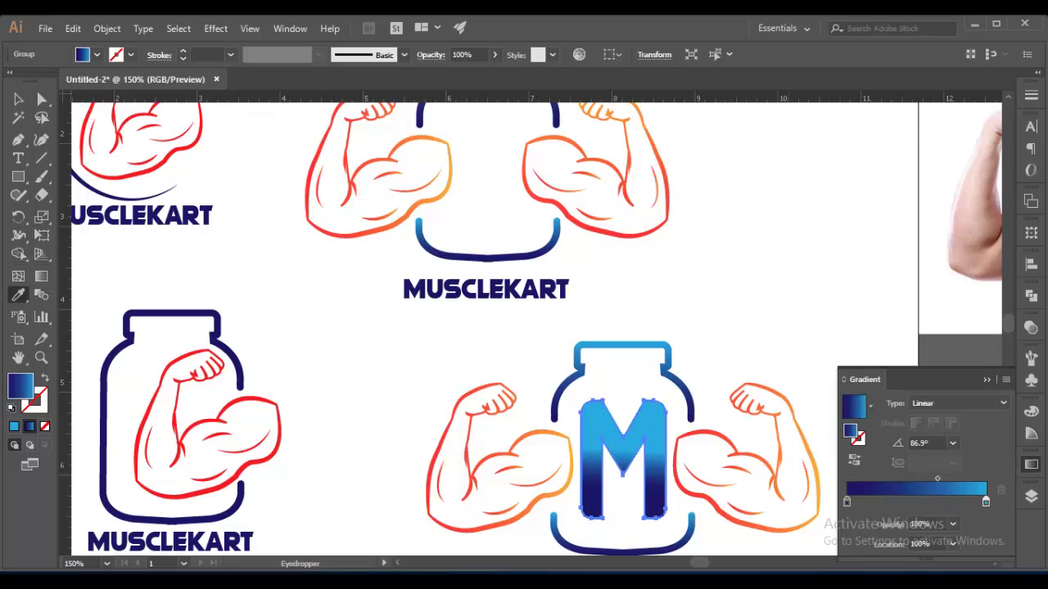
Add a light cyan middle stop and make the end stop dark blue.
left_click(924, 501)
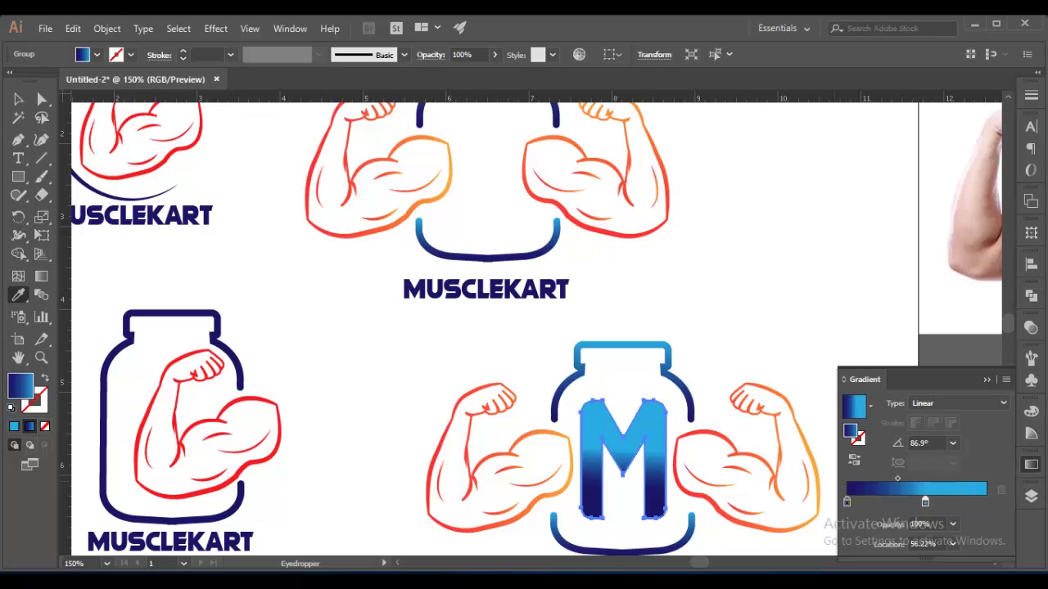
left_click_drag(924, 501, 915, 501)
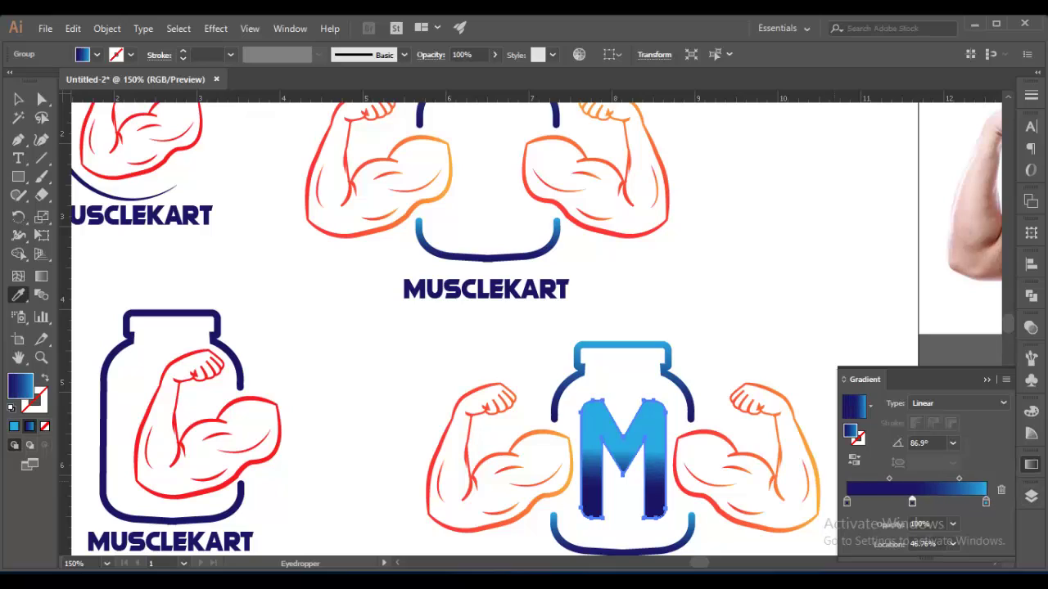
double_click(915, 501)
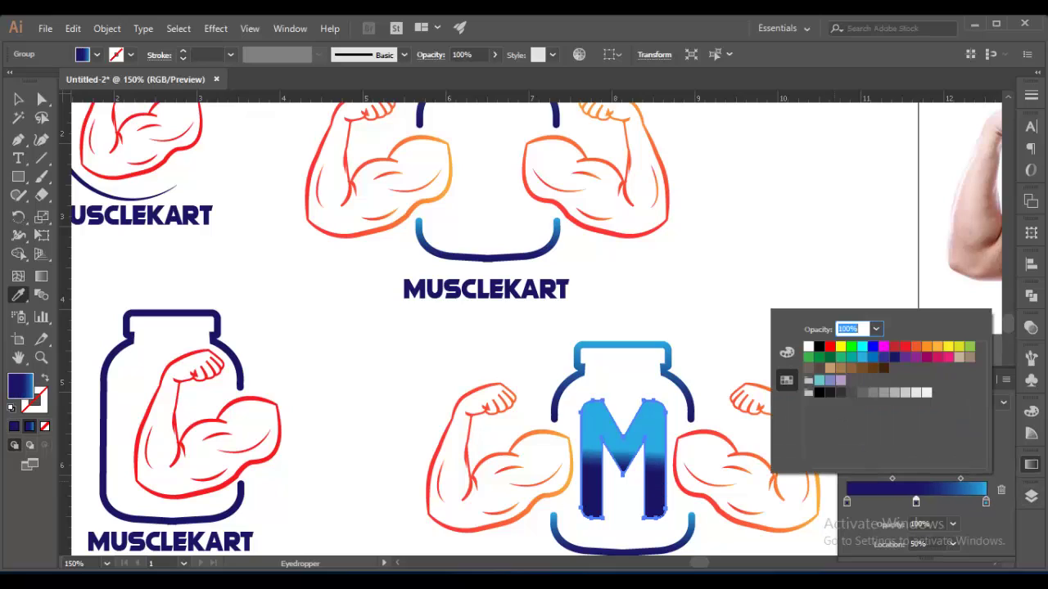
left_click(862, 357)
double_click(985, 501)
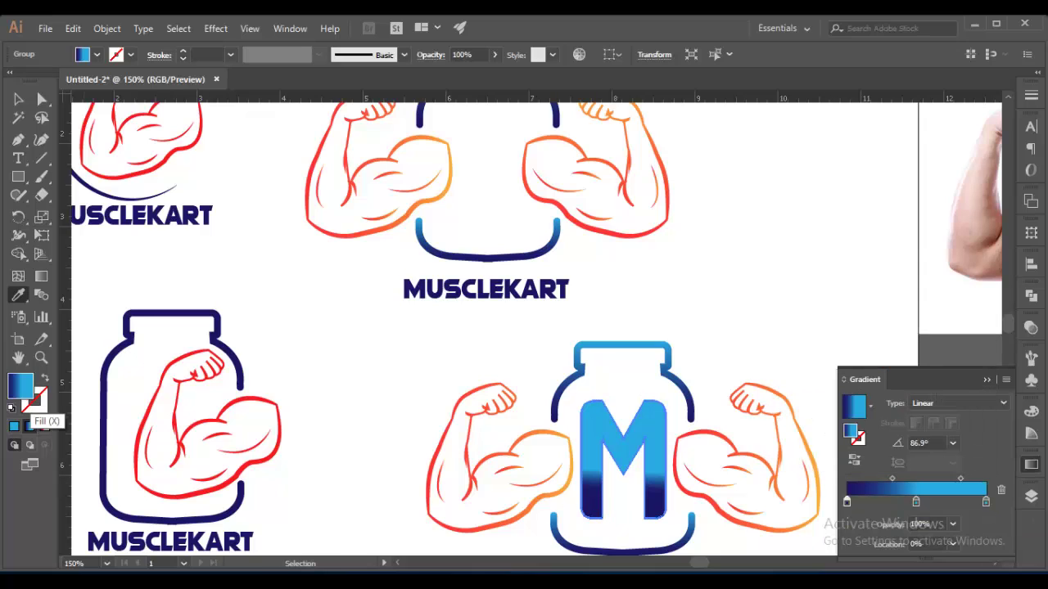
double_click(20, 385)
left_click_drag(826, 191, 812, 261)
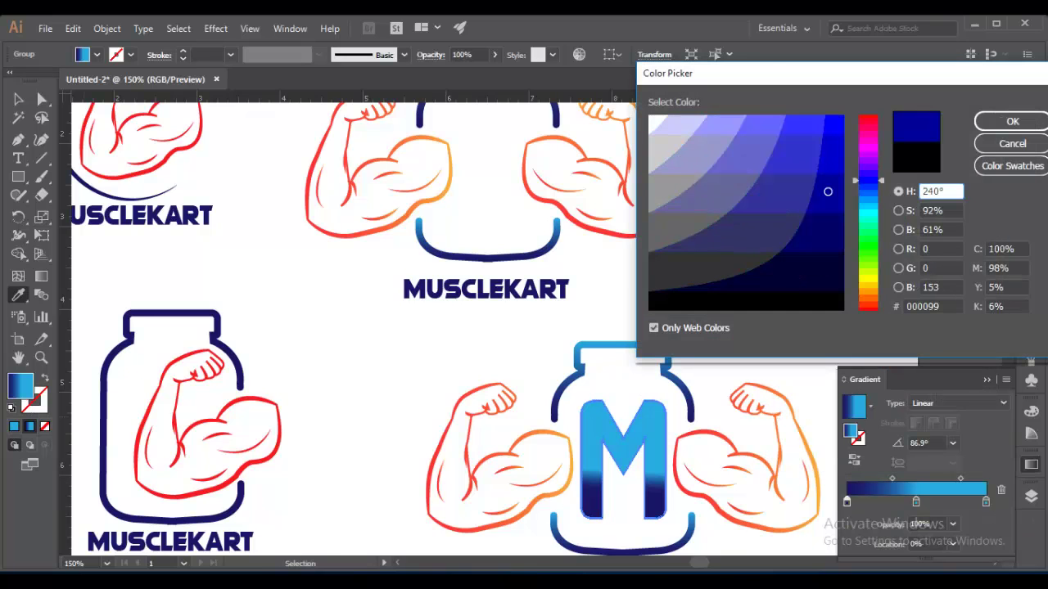
left_click(1011, 121)
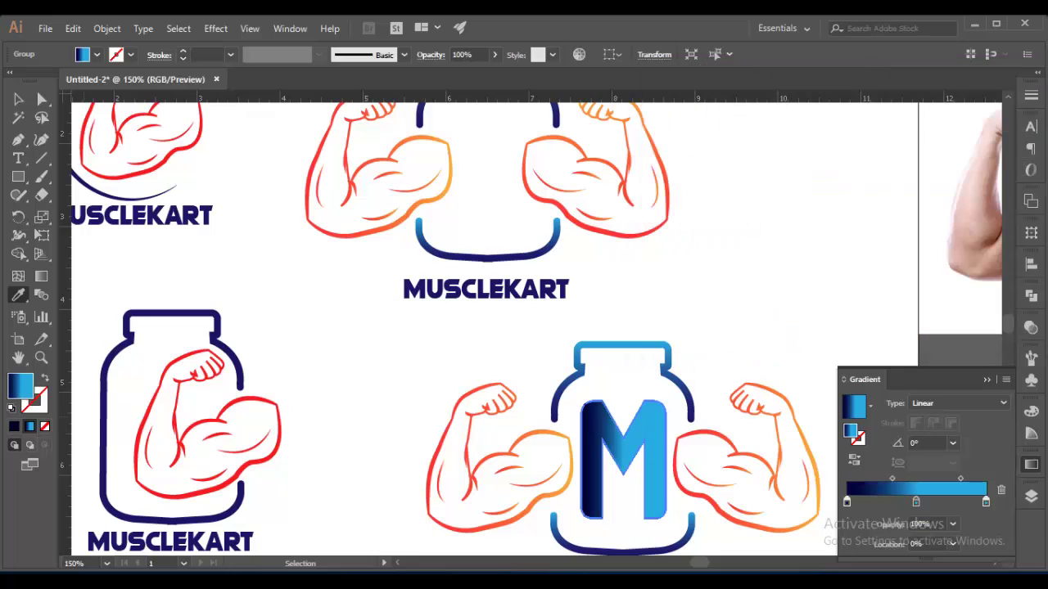
Set the other end stop to #000033 and the M's gradient angle to 90°.
double_click(21, 385)
type("000033")
key("Return")
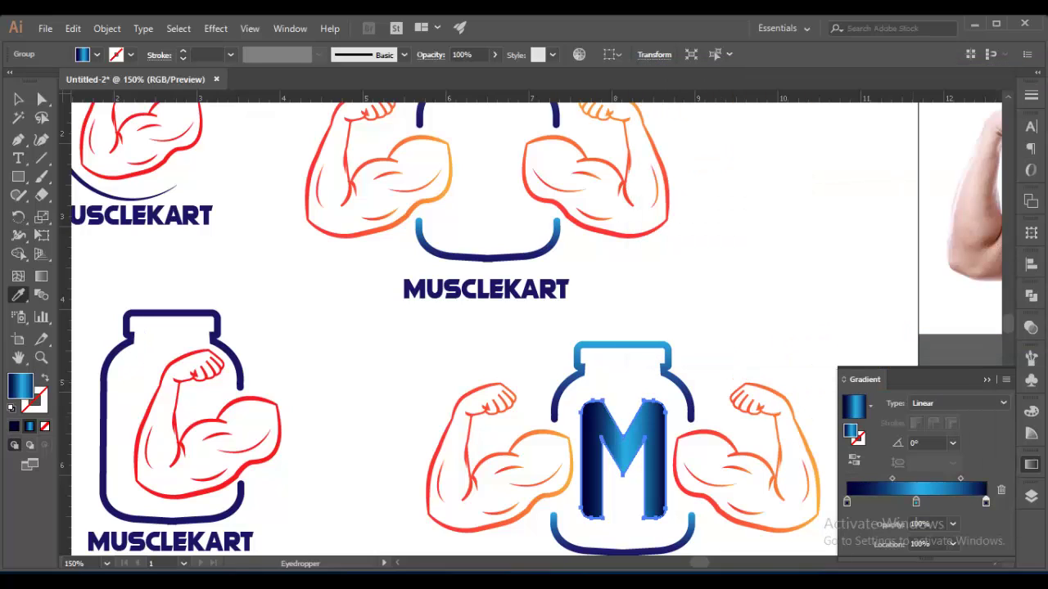
mouse_move(892, 479)
left_mouse_down()
mouse_move(938, 478)
mouse_move(892, 478)
left_mouse_up()
left_click(953, 443)
left_click(965, 234)
key("v")
left_click(958, 204)
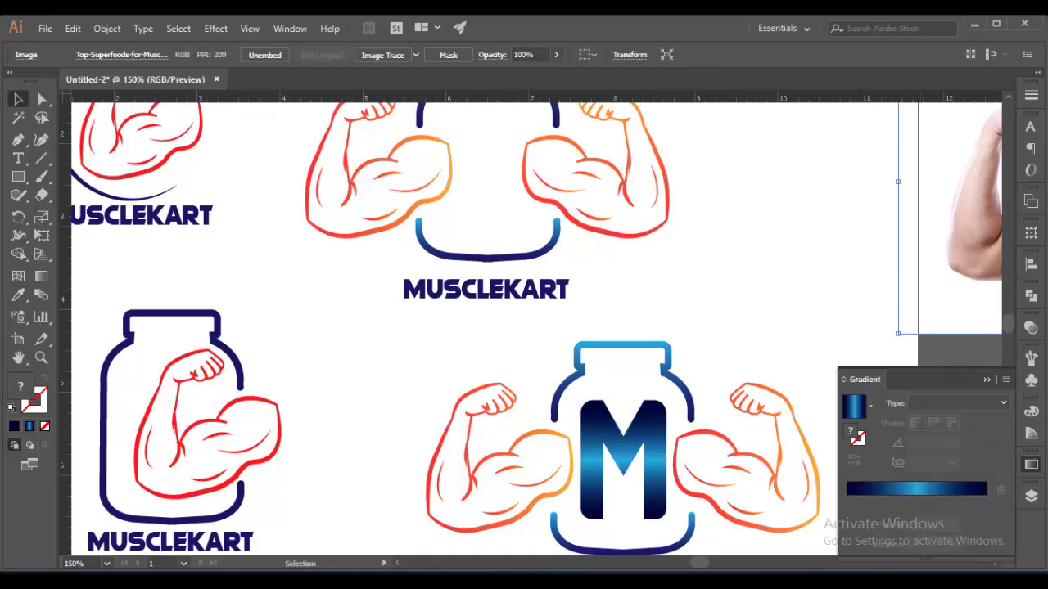
key("ctrl+minus")
key("ctrl+minus")
key("ctrl+minus")
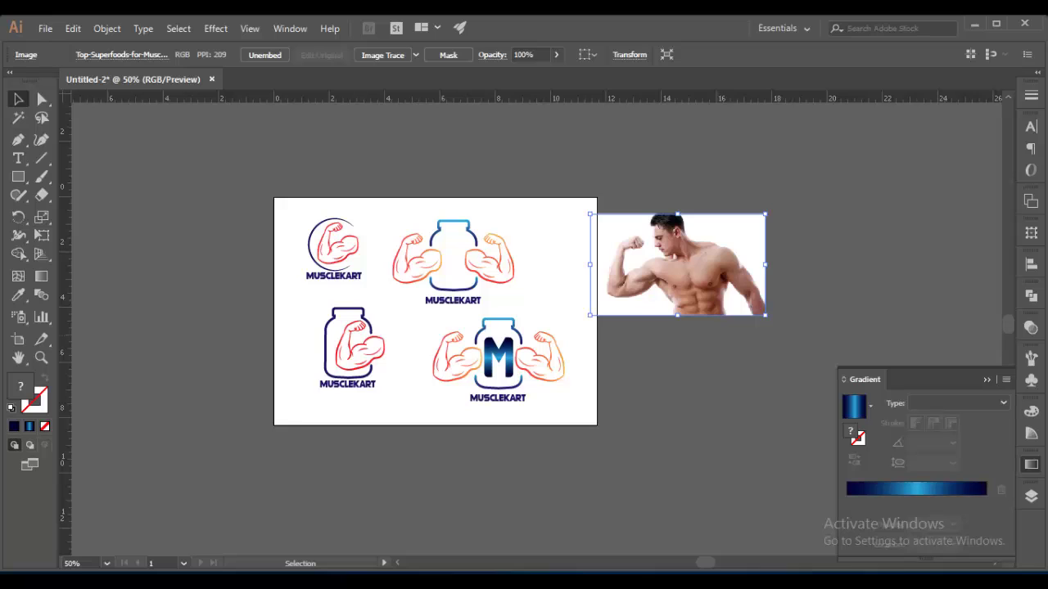
Delete the muscle photo, shift all logos right, and move the jar and M logos left.
key("Delete")
key("ctrl+a")
left_click_drag(499, 290, 516, 291)
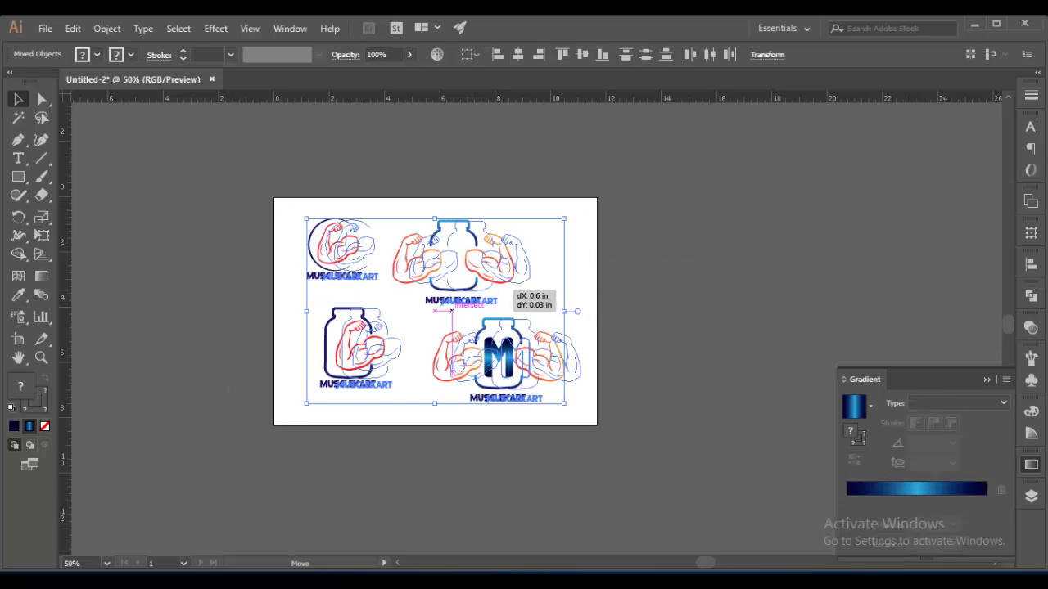
key("ctrl+shift+a")
left_click(378, 373)
left_click_drag(378, 373, 355, 373)
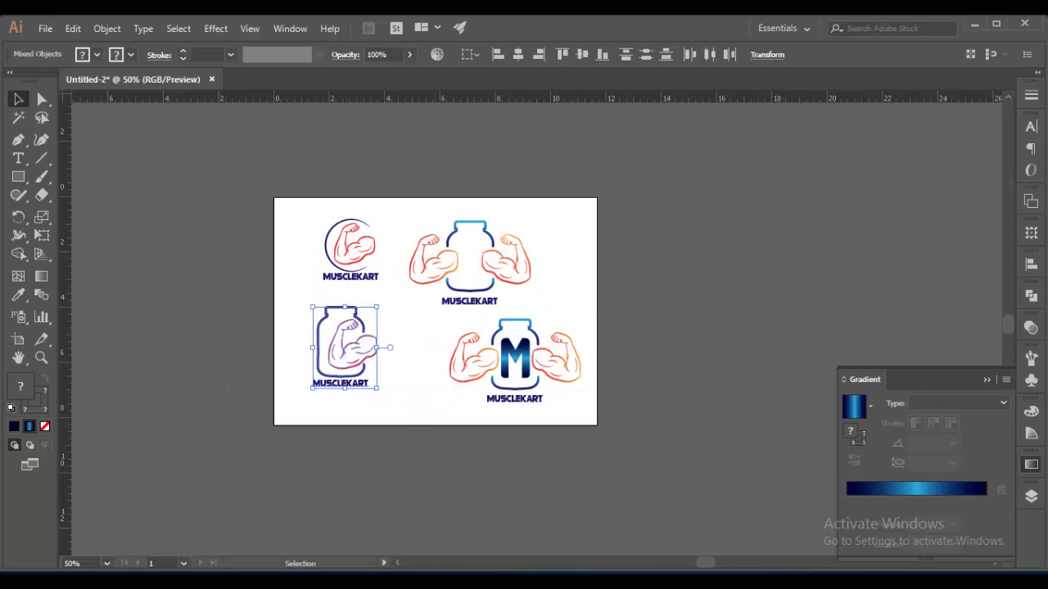
left_click_drag(514, 354, 462, 353)
key("ctrl+shift+a")
key("ctrl+1")
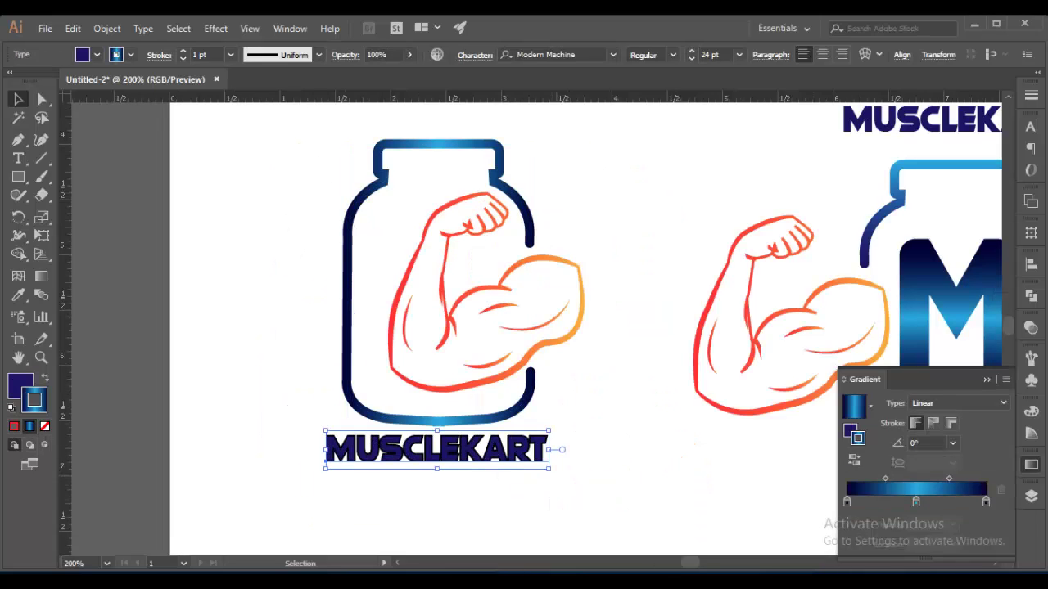
Outline the bottom-left MUSCLEKART text and fill it with a vertical blue gradient.
left_click(1031, 411)
left_click(107, 28)
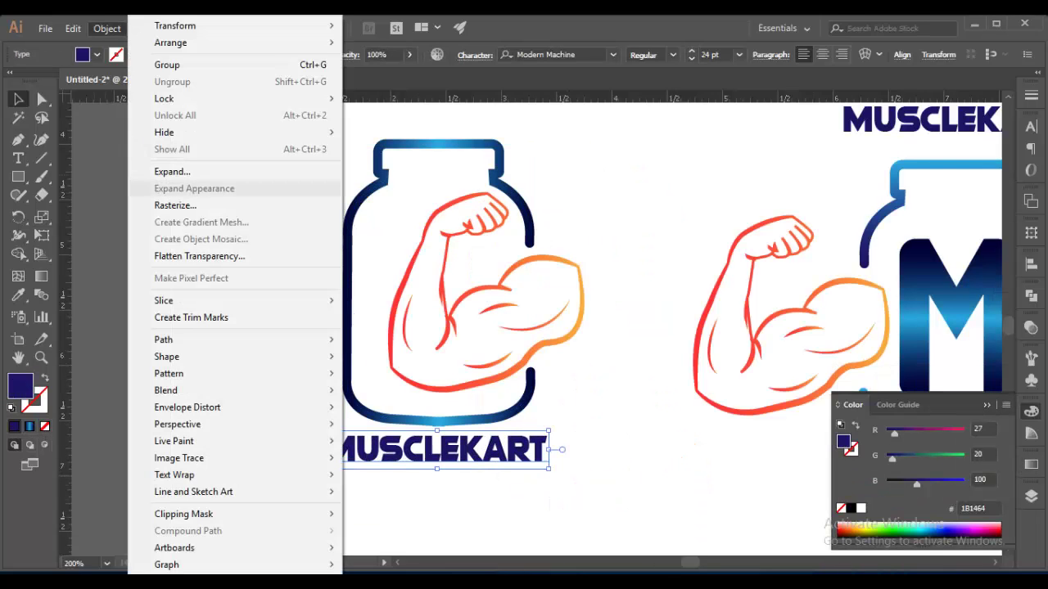
left_click(171, 171)
left_click(30, 426)
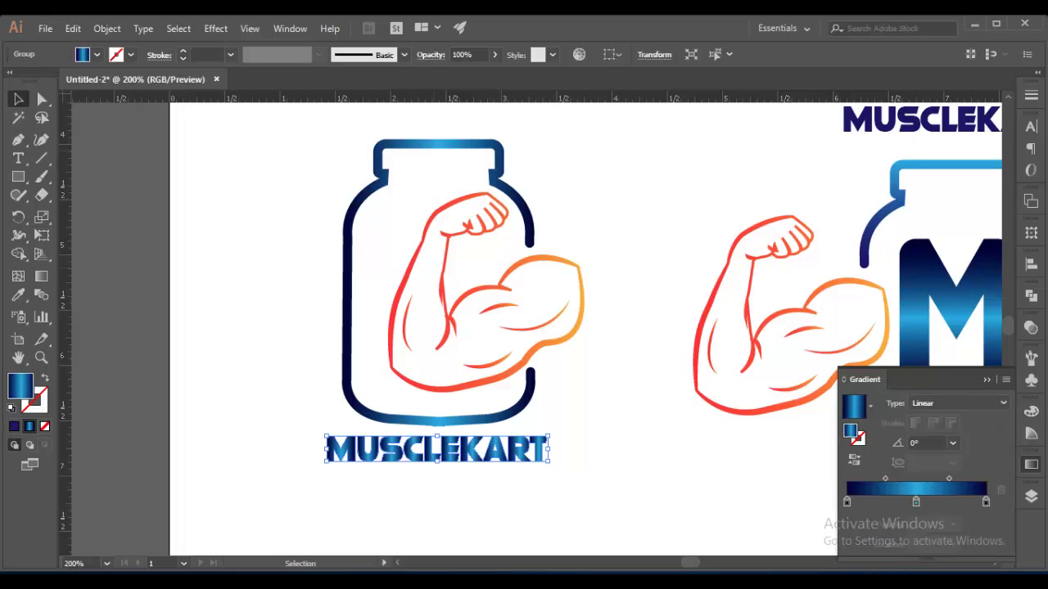
key("g")
left_click_drag(416, 462, 413, 439)
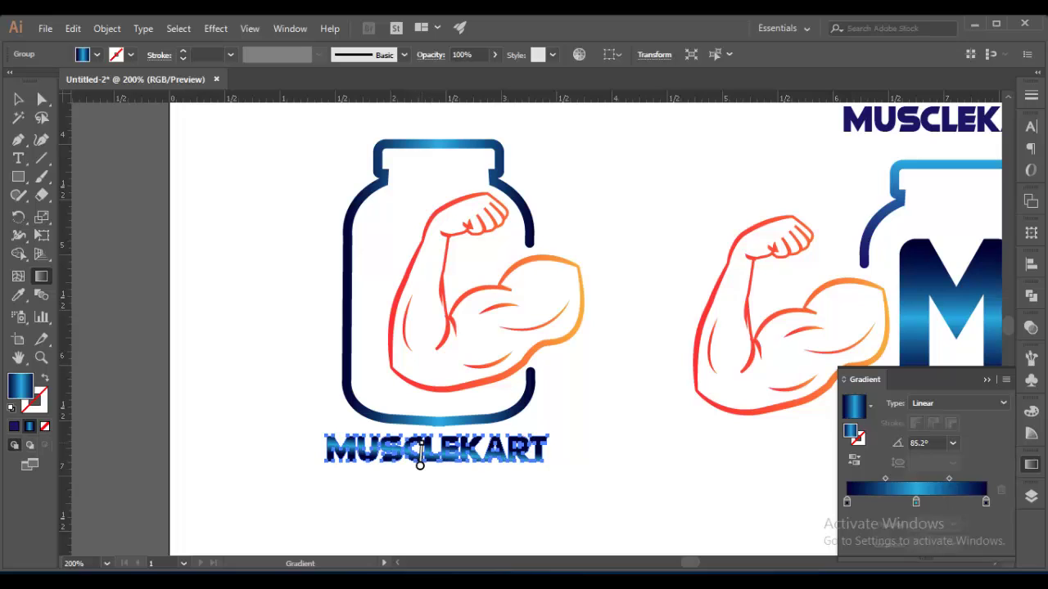
key("v")
Set the wordmark's gradient angle to 90°, undoing a trial direction change.
key("ctrl+shift+a")
scroll(421, 458, "up", 2)
left_click(479, 342)
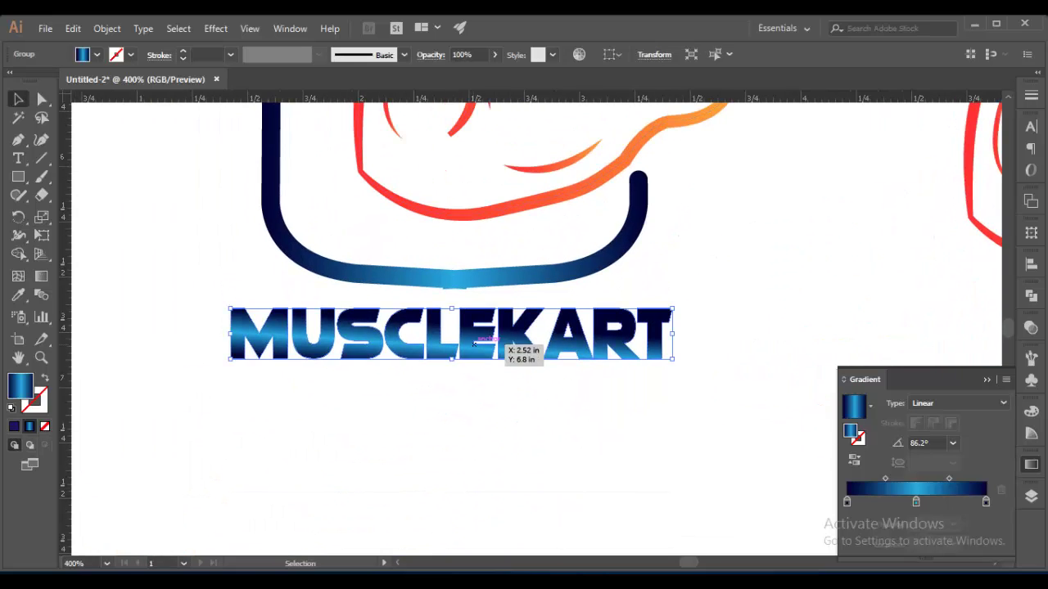
left_click(951, 443)
left_click(982, 233)
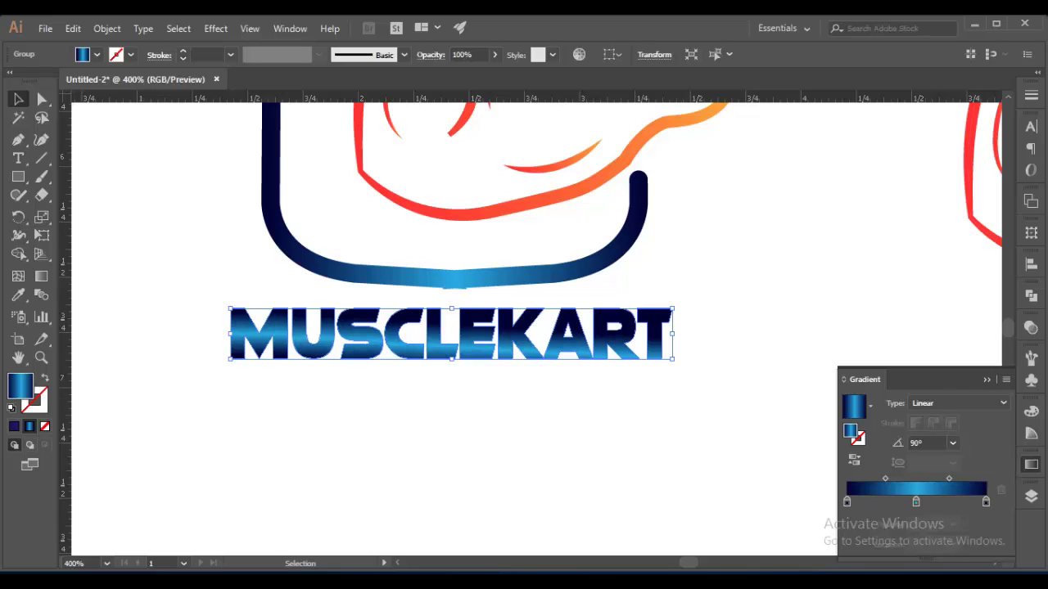
key("g")
left_click_drag(439, 363, 442, 321)
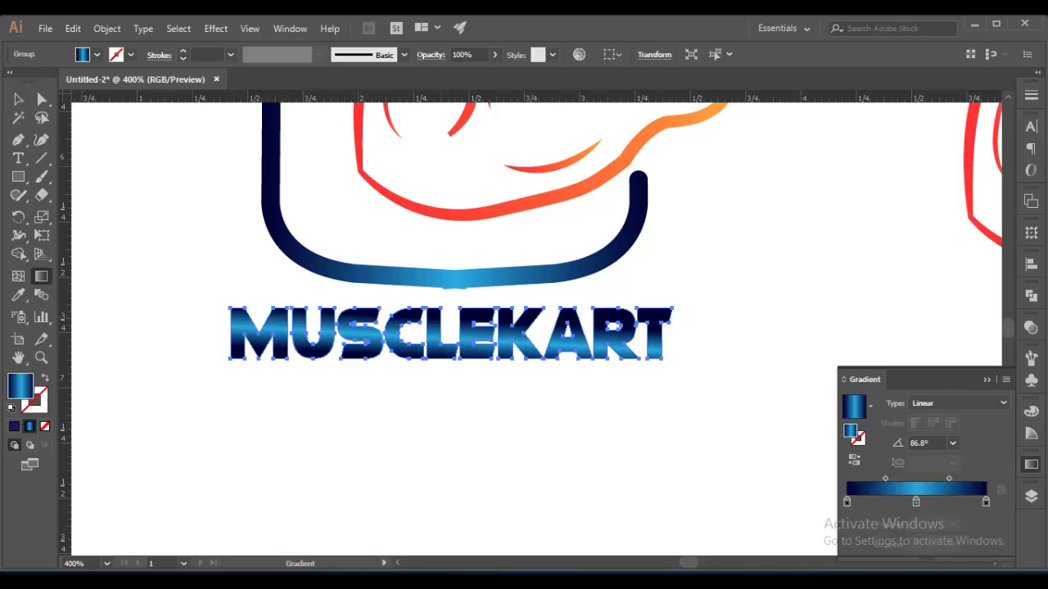
key("ctrl+z")
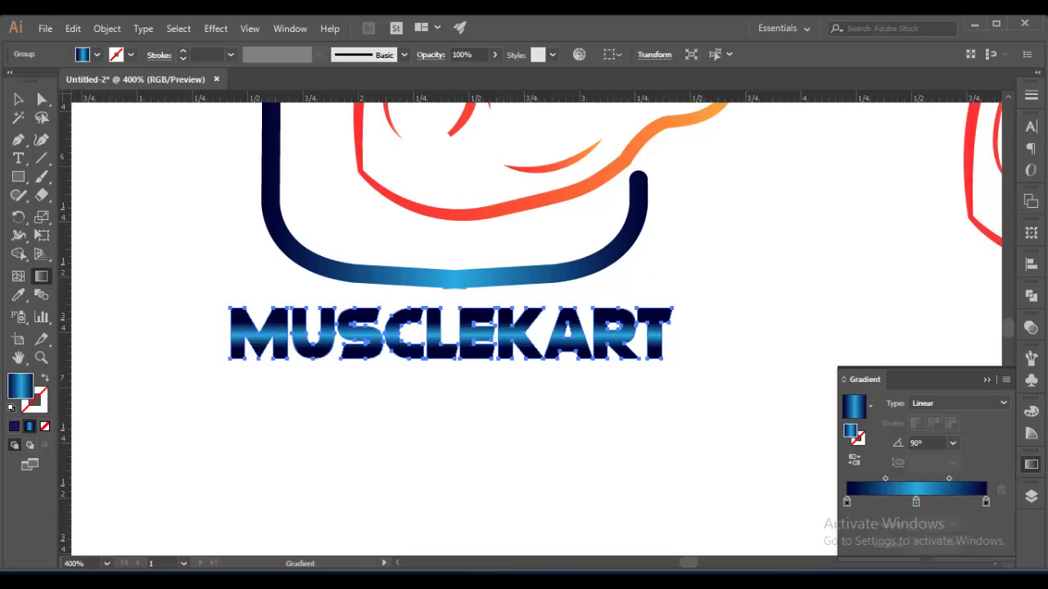
key("v")
key("ctrl+shift+a")
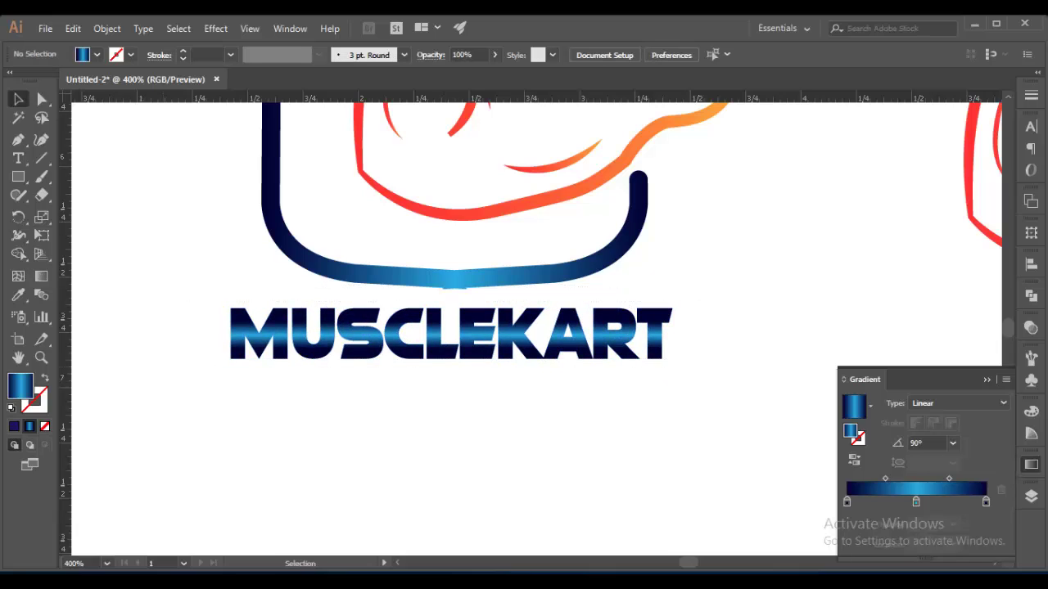
key("ctrl+minus")
key("ctrl+minus")
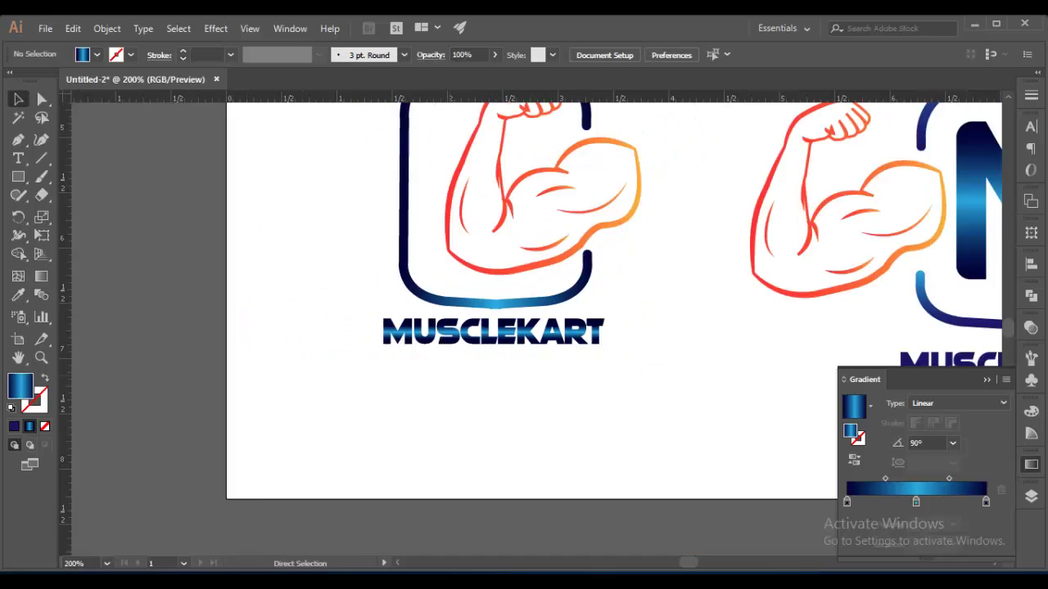
key("ctrl+minus")
key("ctrl+minus")
Add a darker blue middle stop to the bottom-left wordmark's gradient.
left_click_drag(572, 286, 480, 404)
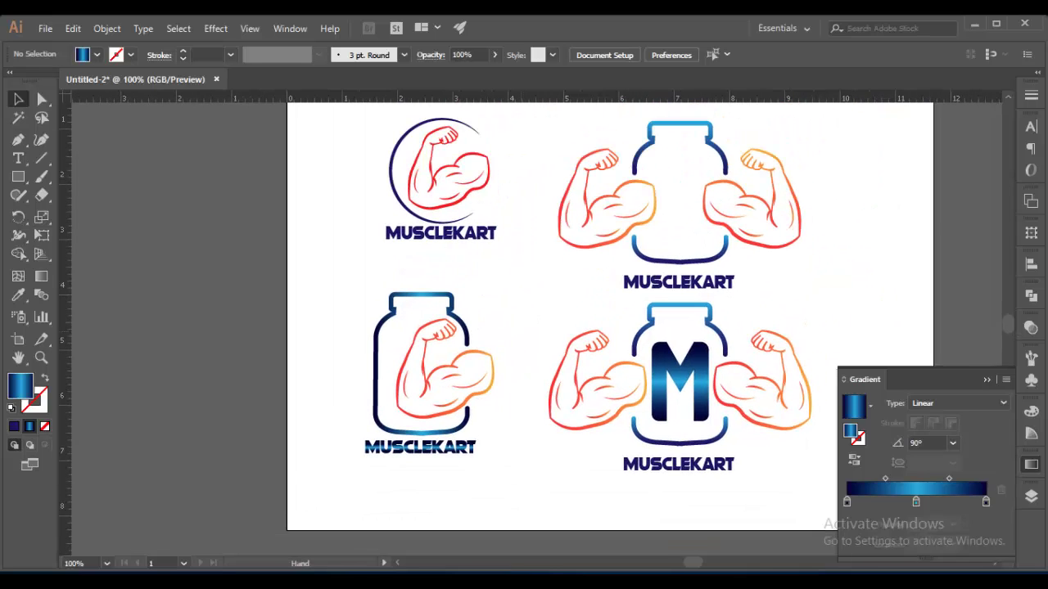
left_click(420, 447)
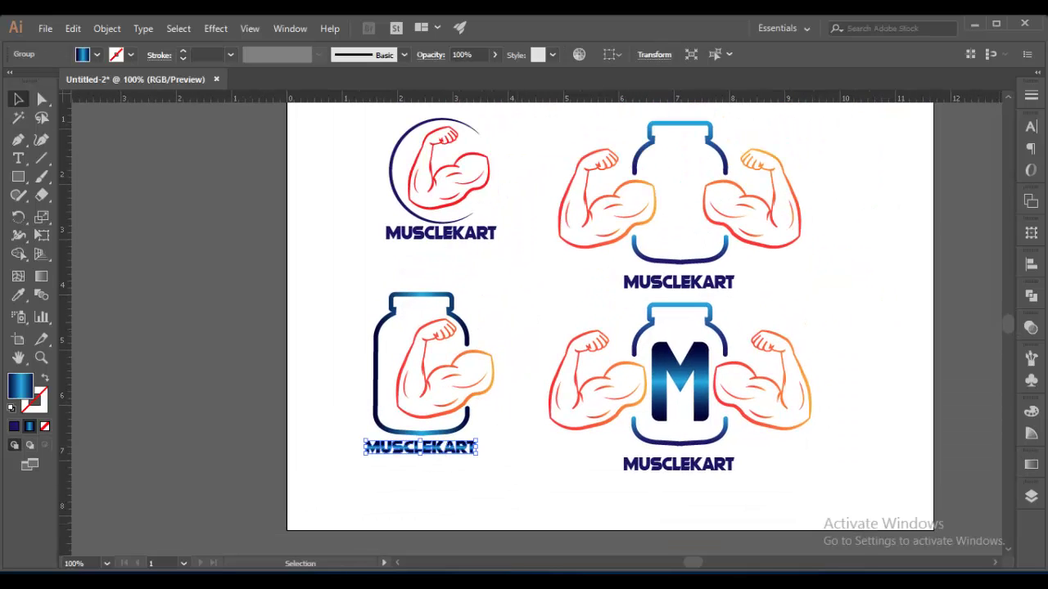
left_click(1031, 464)
double_click(915, 501)
left_click(872, 357)
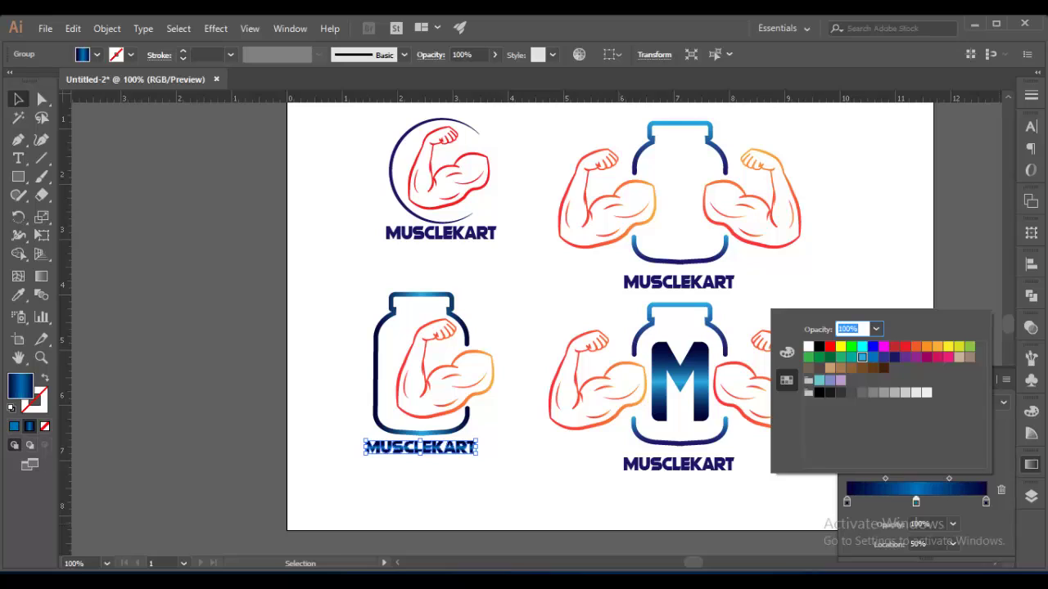
key("Escape")
key("ctrl+shift+a")
left_click(374, 360)
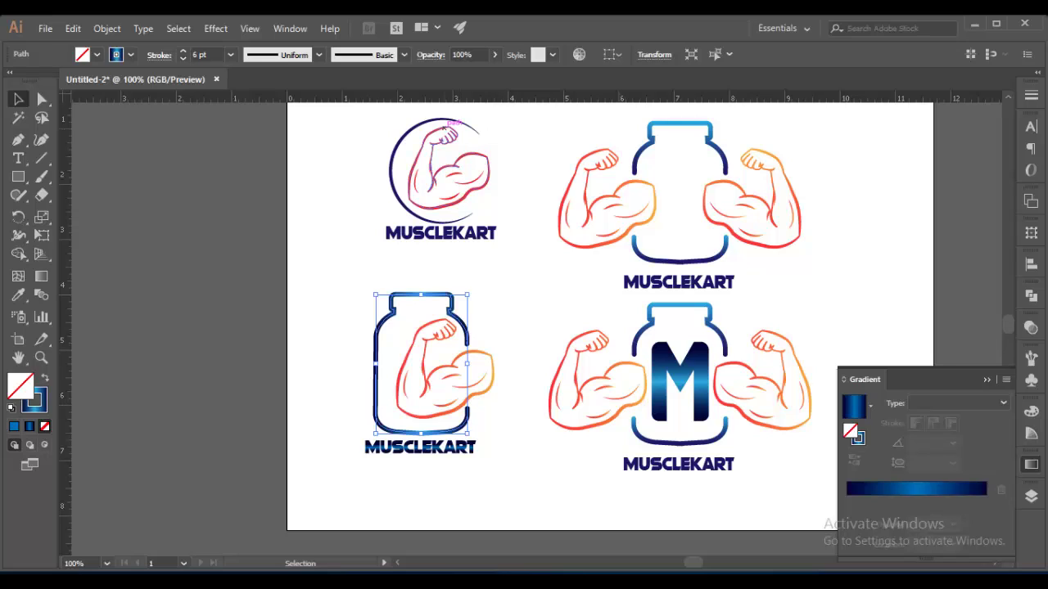
key("ctrl+shift+a")
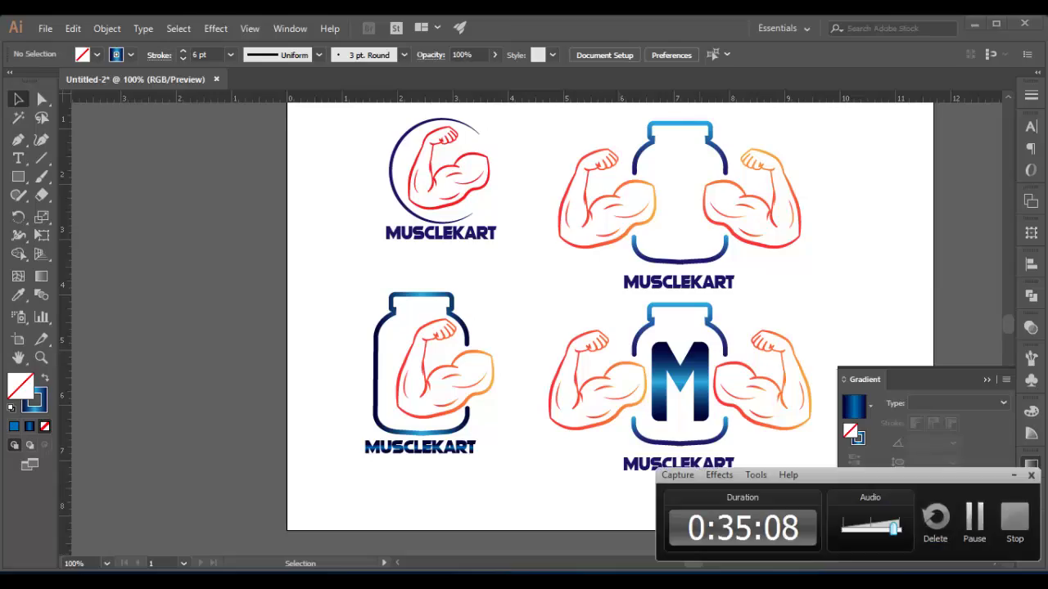